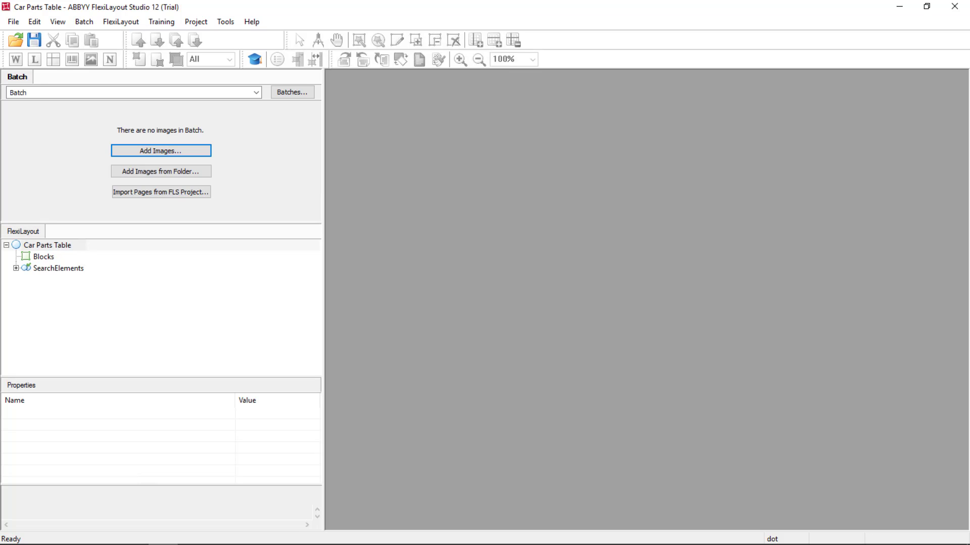
- Add the image RepeatingGroup_Table.tif to the batch and open its page
click(149, 146)
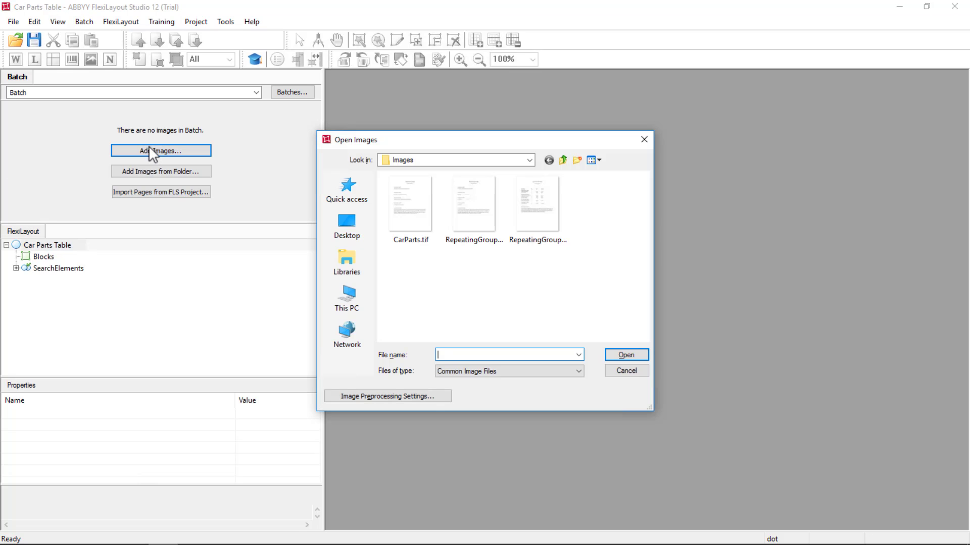
click(537, 209)
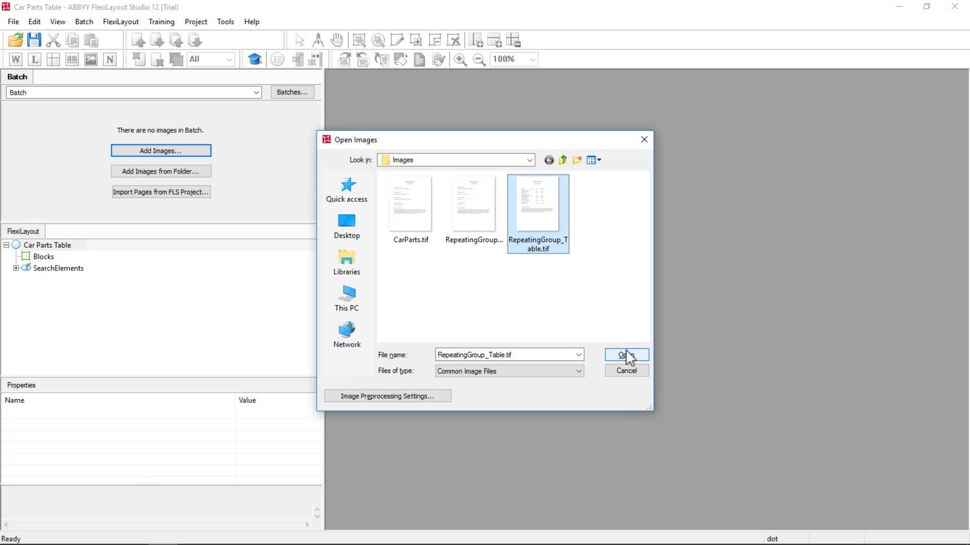
click(626, 355)
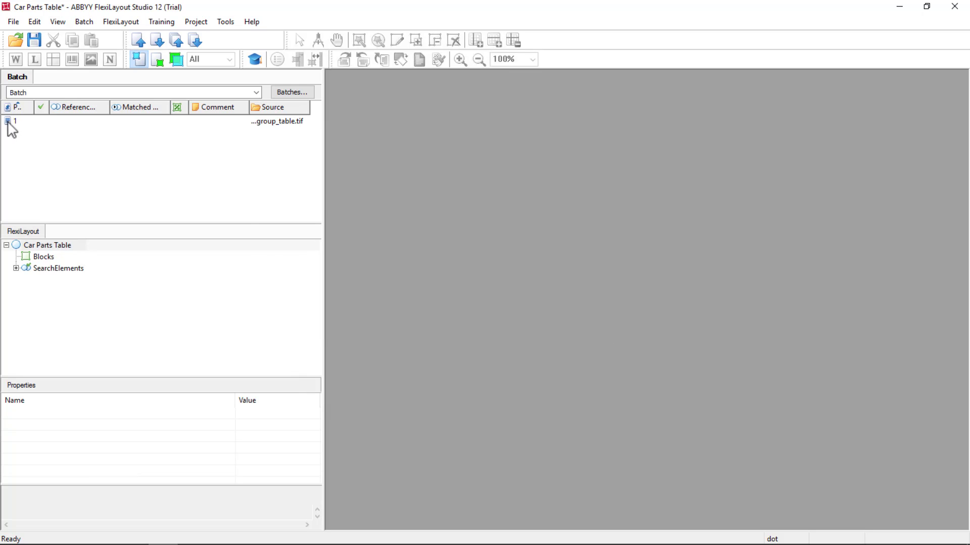
click(15, 122)
click(15, 121)
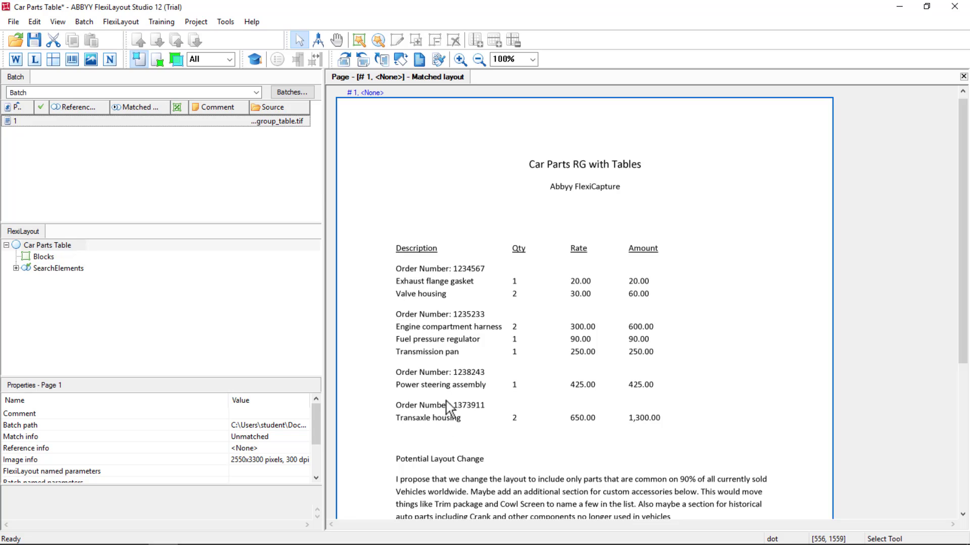
- Disable the Footer element under SearchElements
click(17, 269)
click(54, 292)
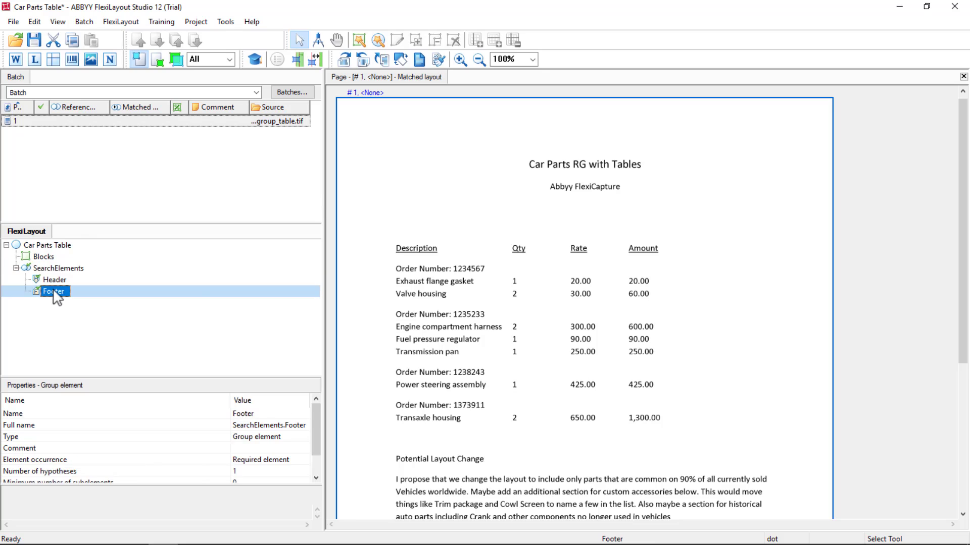
right_click(53, 290)
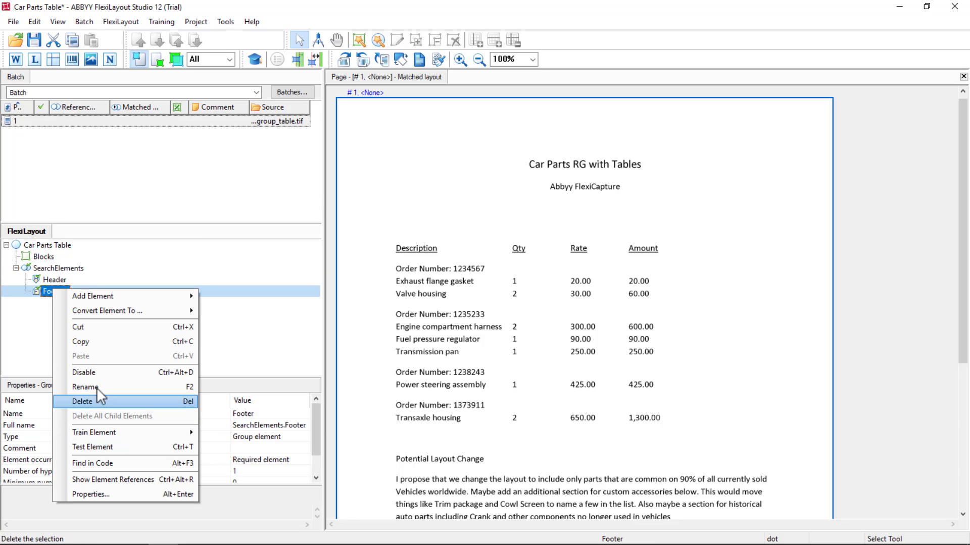
click(93, 371)
- Add a Static Text element to the Header group and name it kwFormID1
right_click(60, 278)
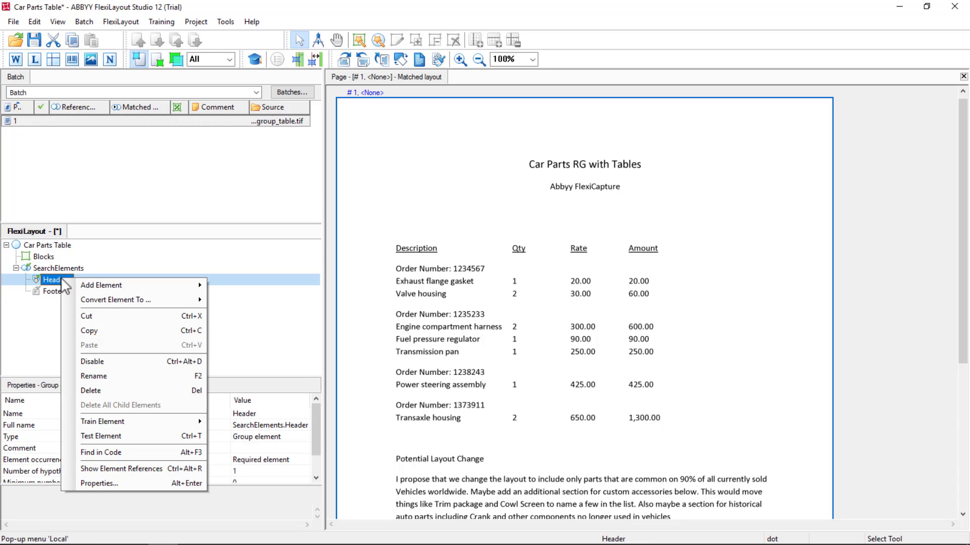
mouse_move(99, 283)
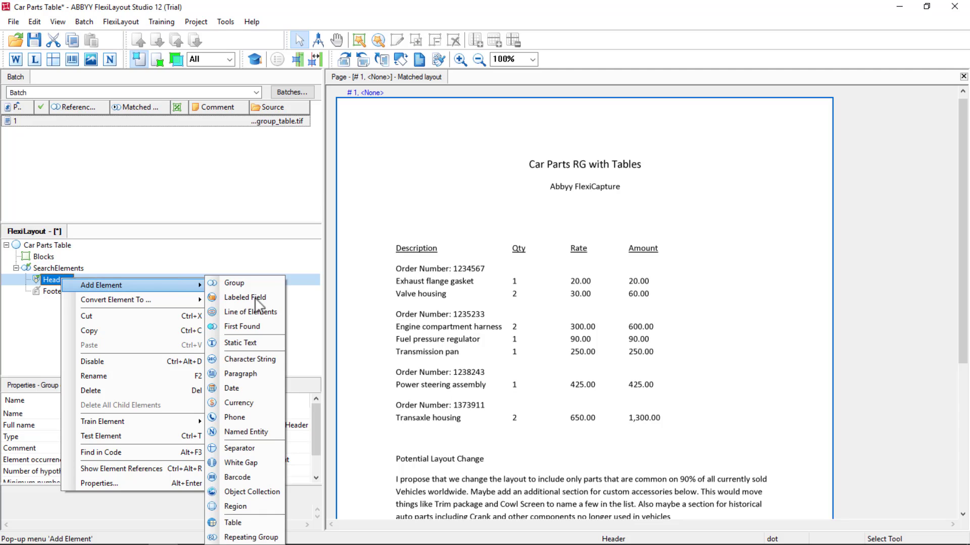
click(238, 340)
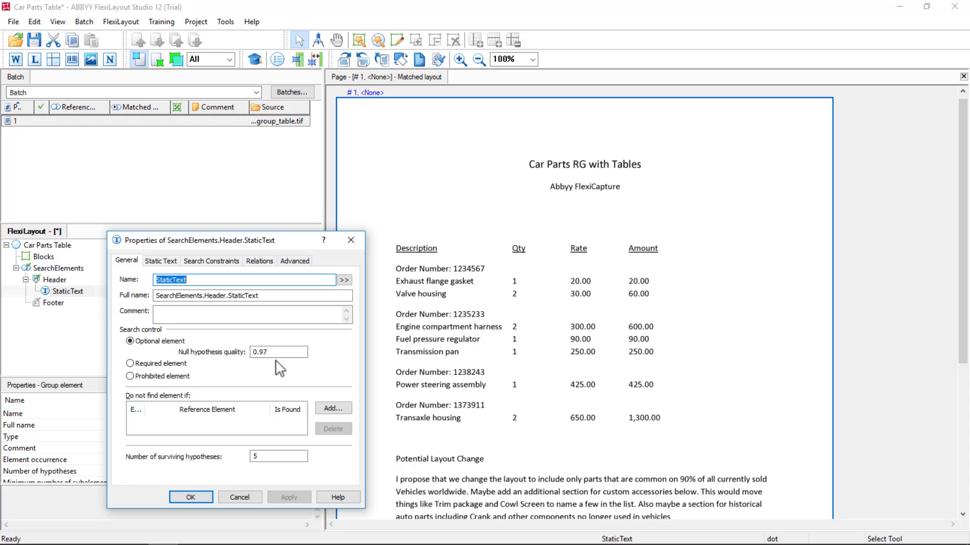
text(kwFormID1)
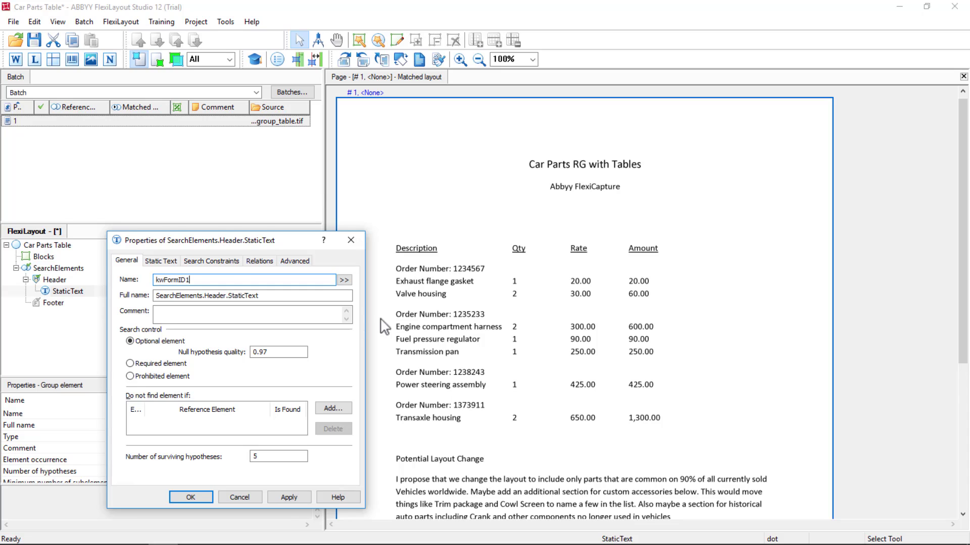
- Show the recognized lines and copy the page's two title lines into the element's search text as "Car Parts RG with Tables Abbyy FlexiCapture"
click(155, 261)
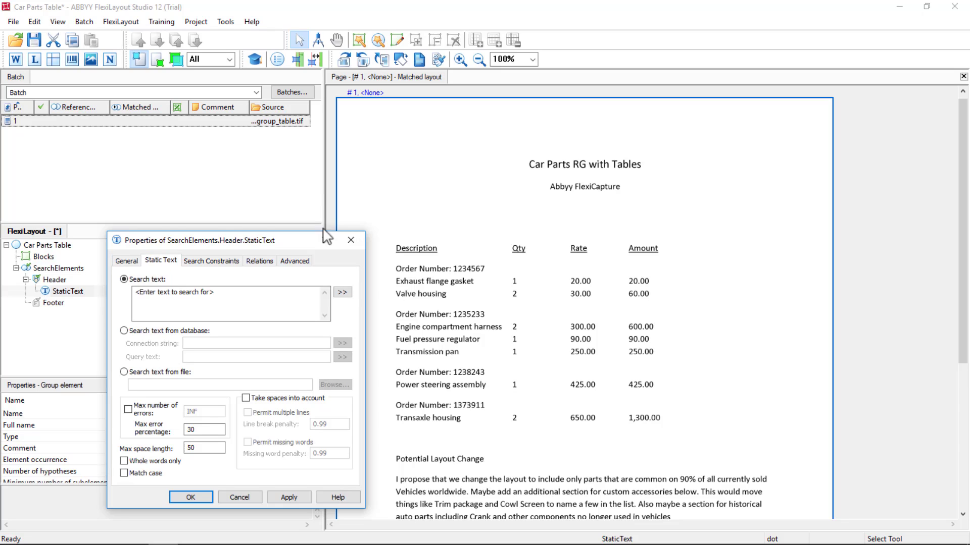
click(34, 59)
right_click(598, 165)
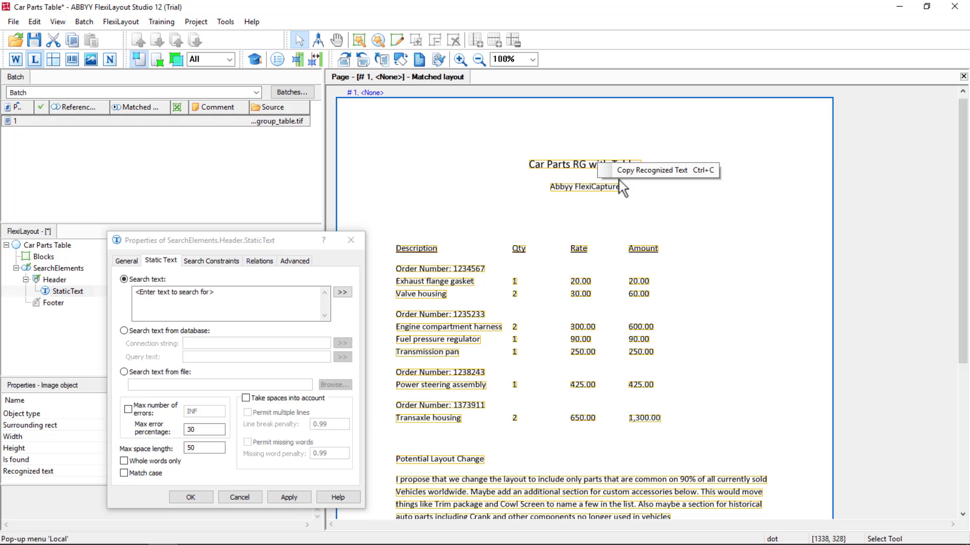
click(633, 170)
click(226, 291)
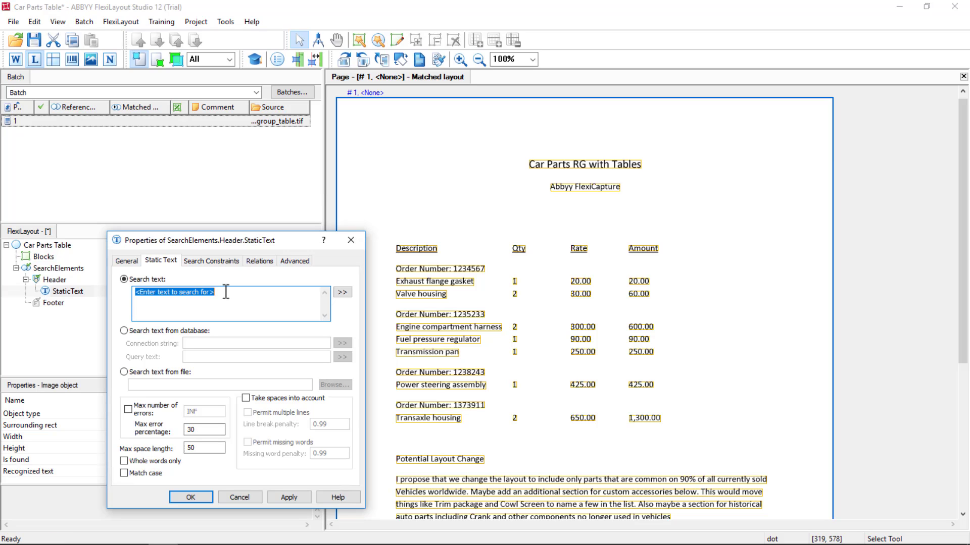
key(ctrl+v)
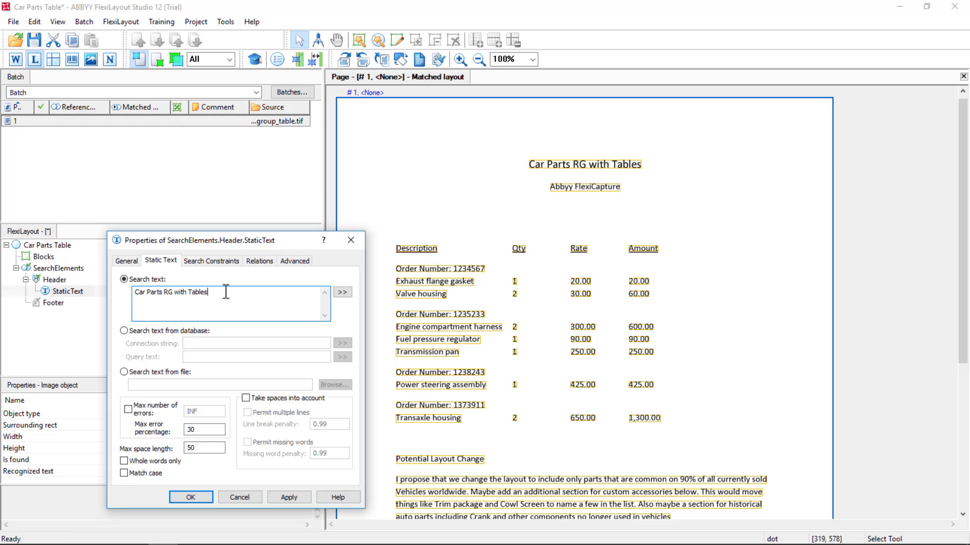
right_click(599, 186)
click(601, 197)
click(262, 296)
key(ctrl+v)
- Make the text search take spaces into account and permit multiple lines, and apply the settings
click(252, 399)
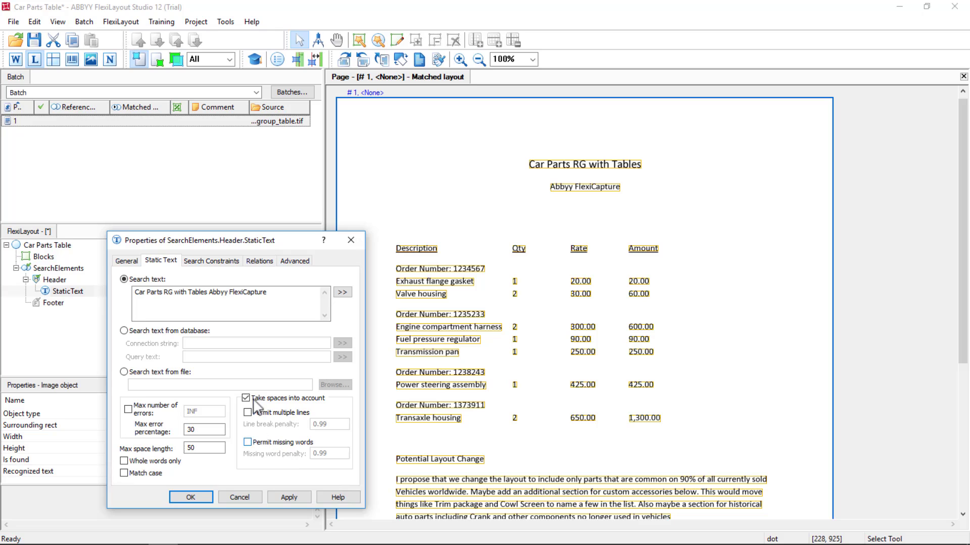
click(248, 413)
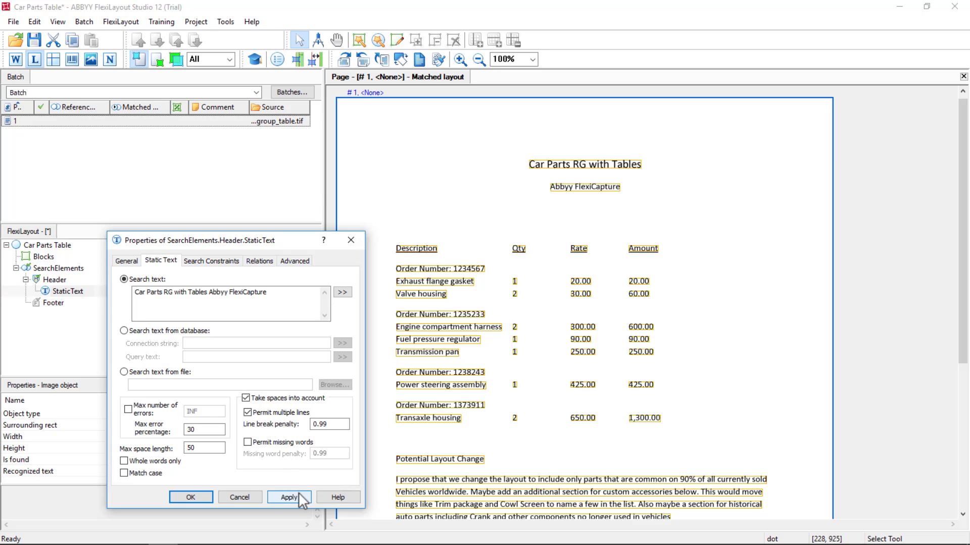
click(290, 497)
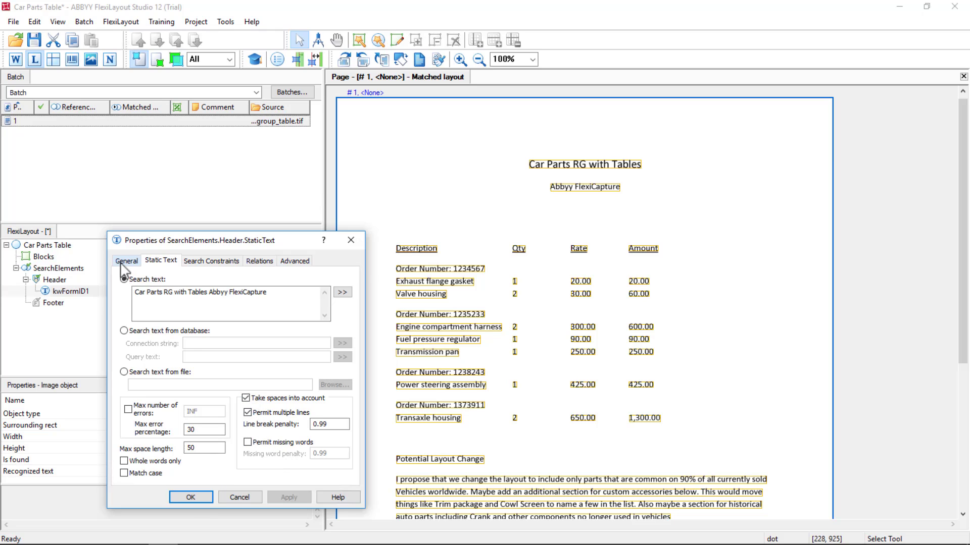
- Make kwFormID1 a required element and save its properties
click(126, 261)
click(131, 364)
click(289, 498)
click(192, 498)
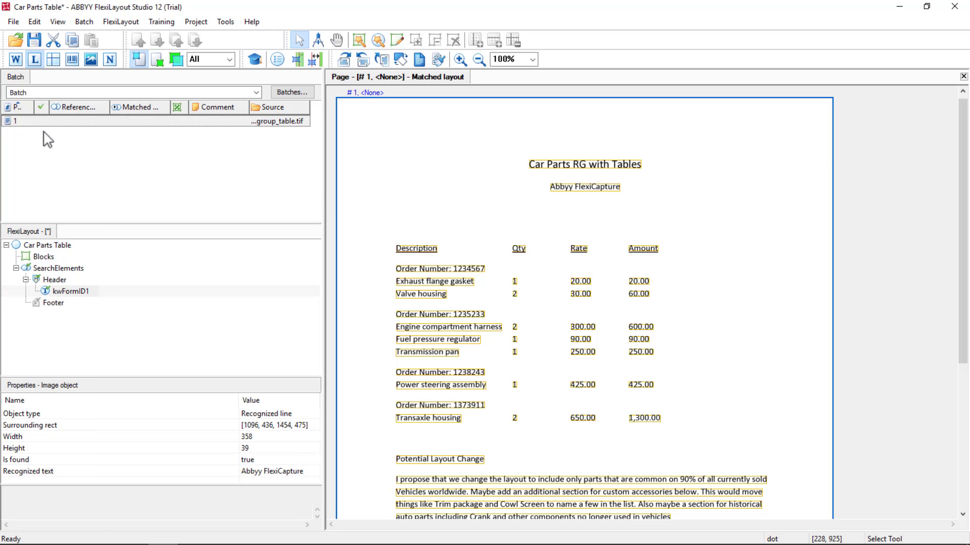
- Match page 1 against the FlexiLayout and inspect the Header hypothesis
right_click(42, 122)
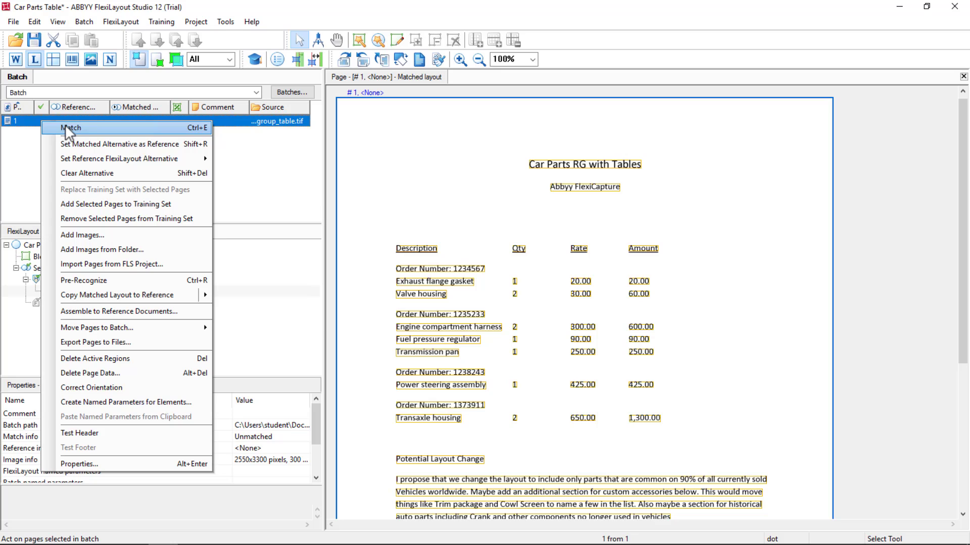
click(67, 129)
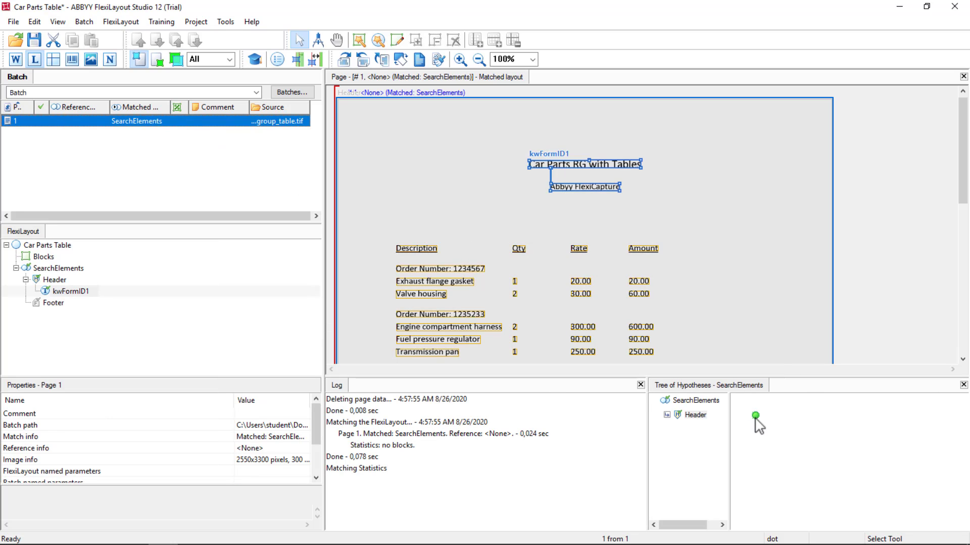
click(756, 417)
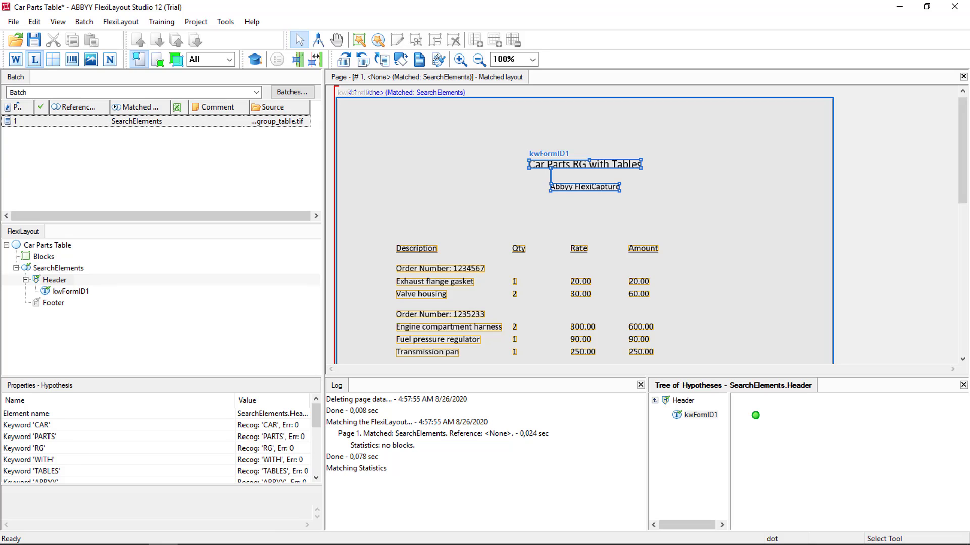
click(58, 268)
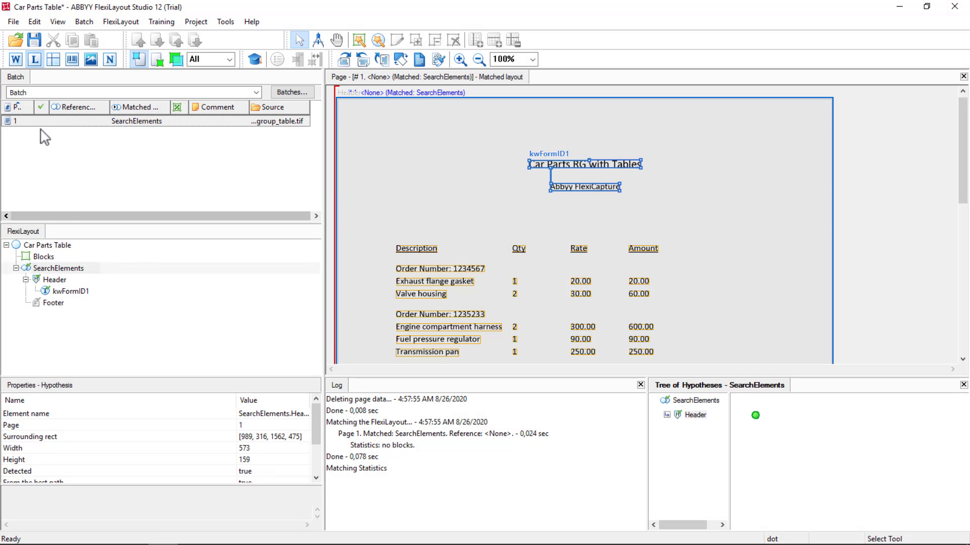
- Add a Repeating Group block named CarPartsTableRG under Blocks
right_click(38, 259)
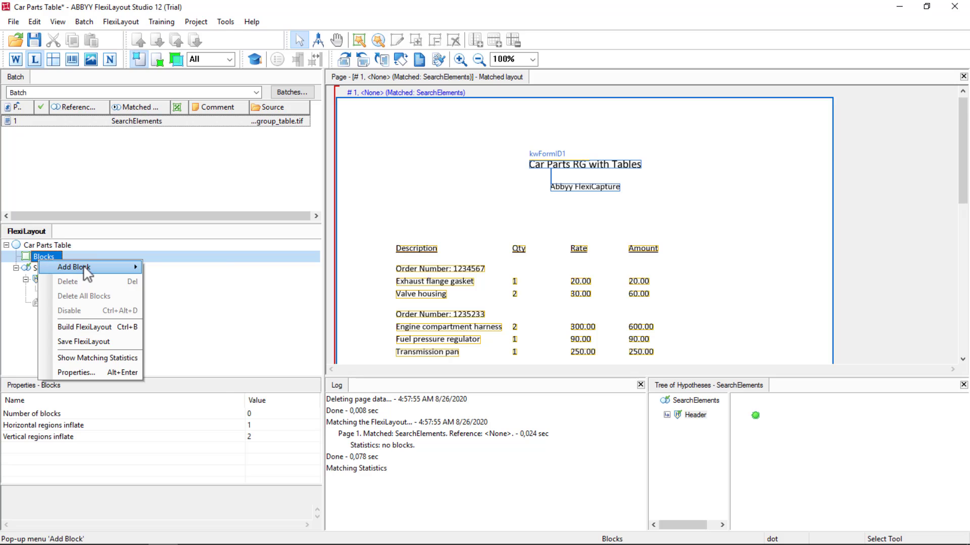
mouse_move(86, 267)
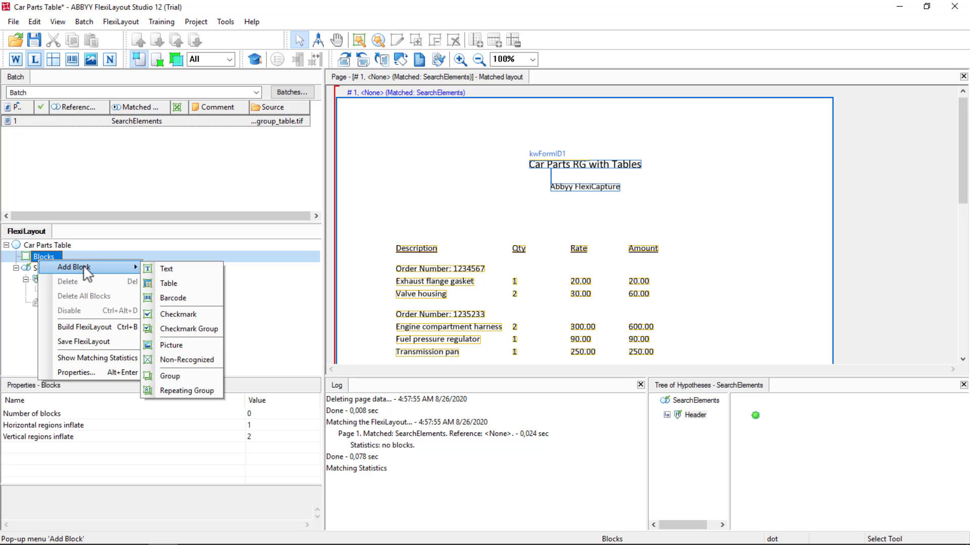
click(189, 392)
text(CarPartsTableRG)
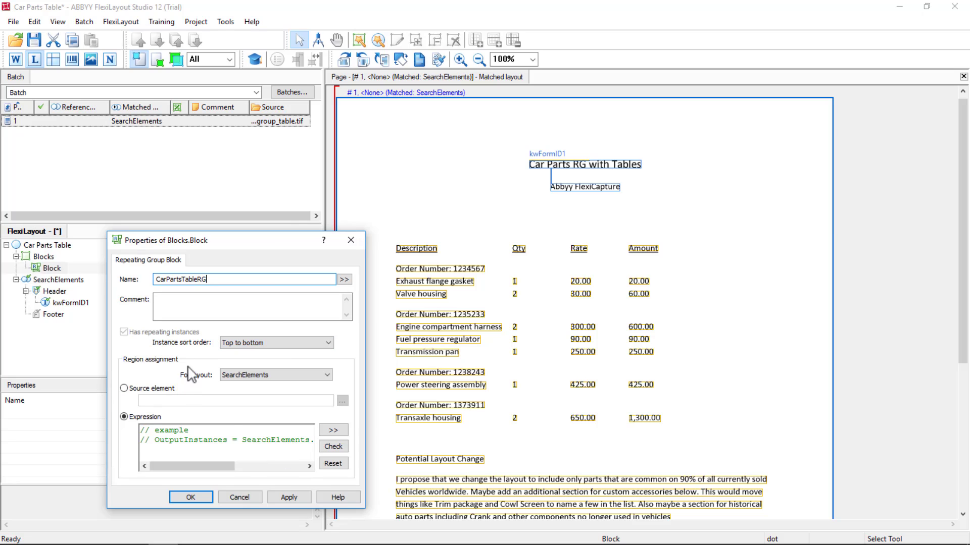
click(190, 497)
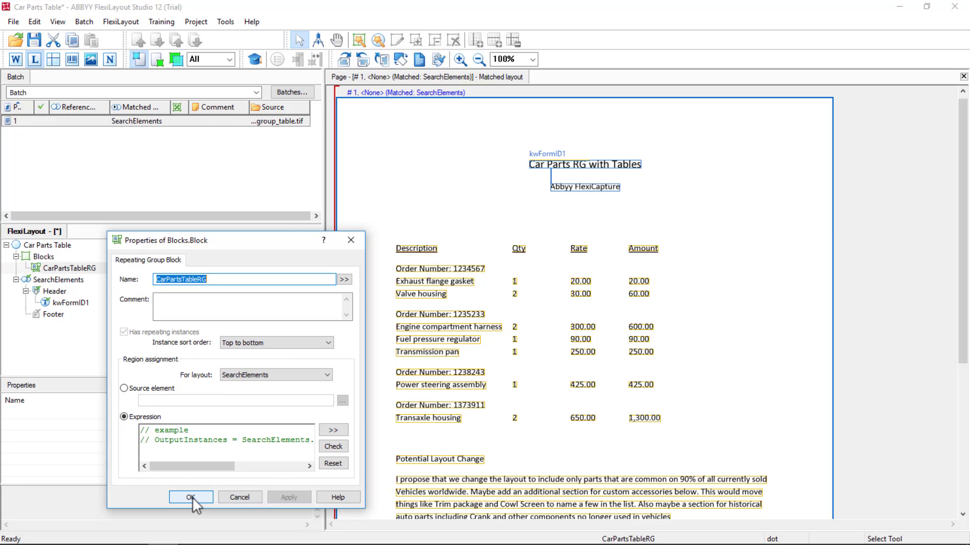
- Add a Table block inside CarPartsTableRG and name it Table
right_click(69, 269)
mouse_move(131, 275)
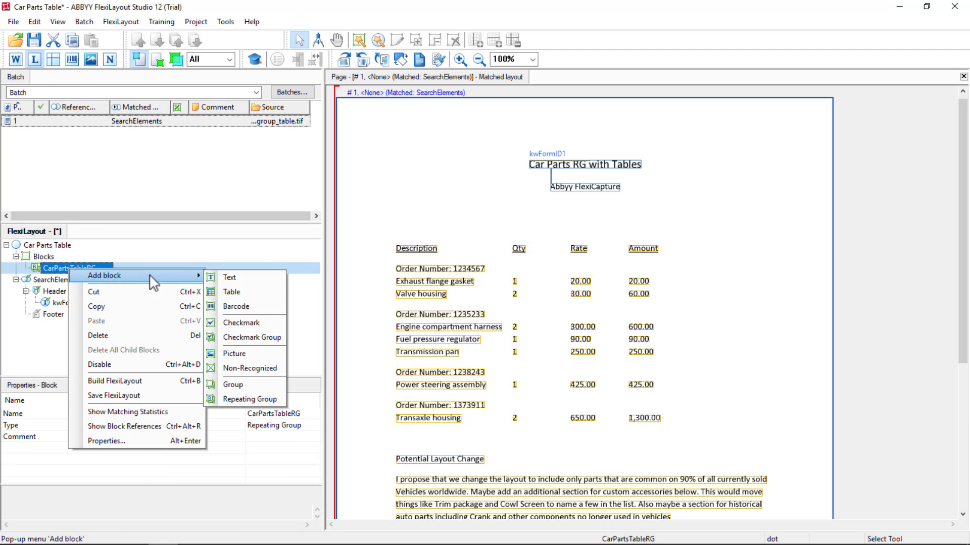
click(230, 294)
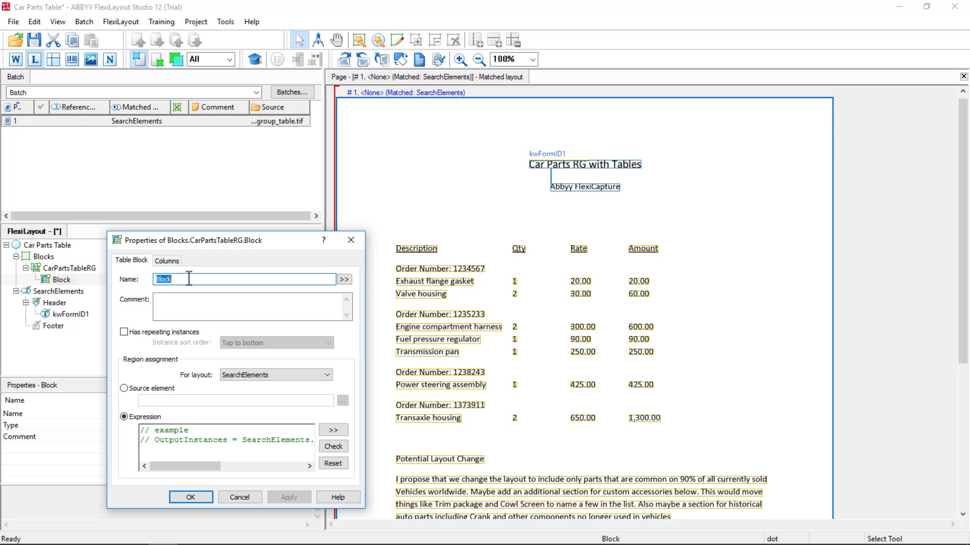
text(Table)
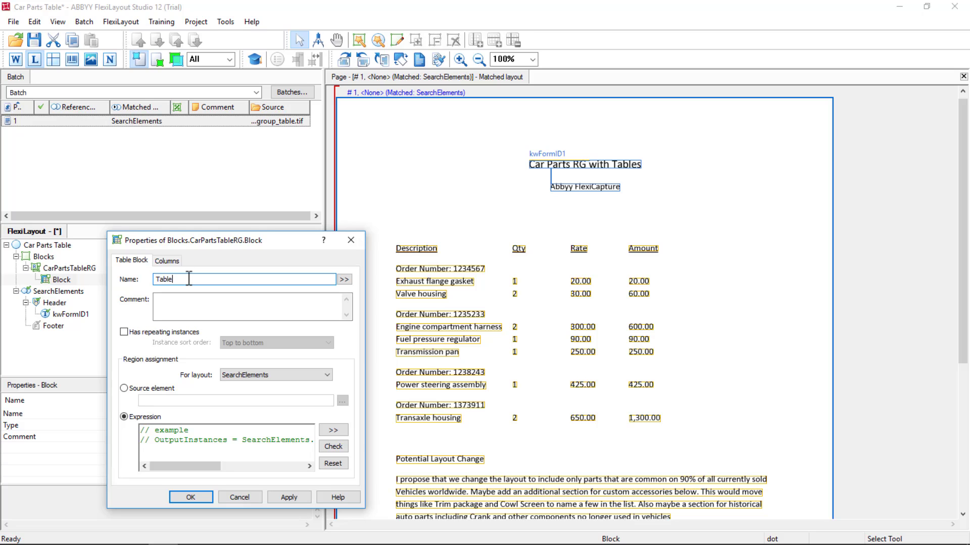
- Add two columns of type Text, Description and QTY, to the table block
click(169, 261)
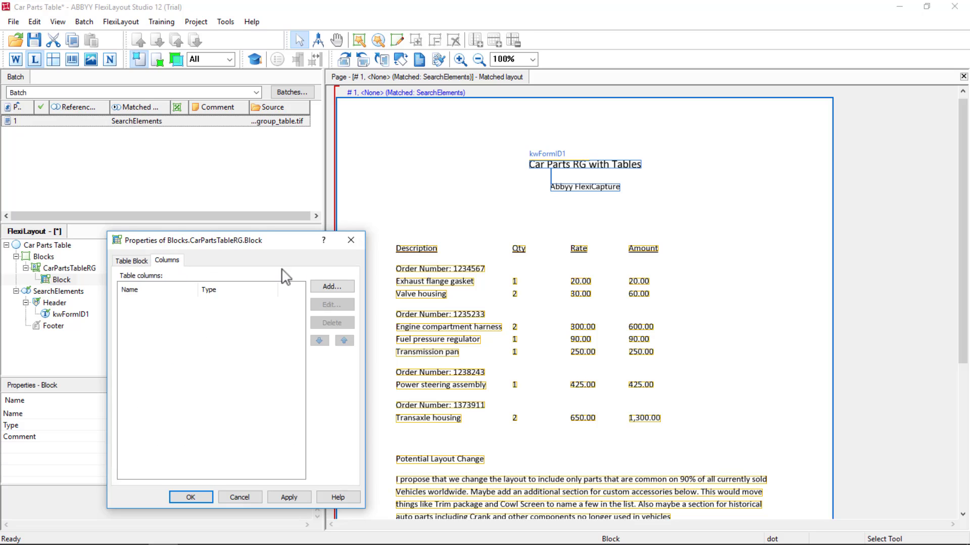
click(329, 285)
text(Description)
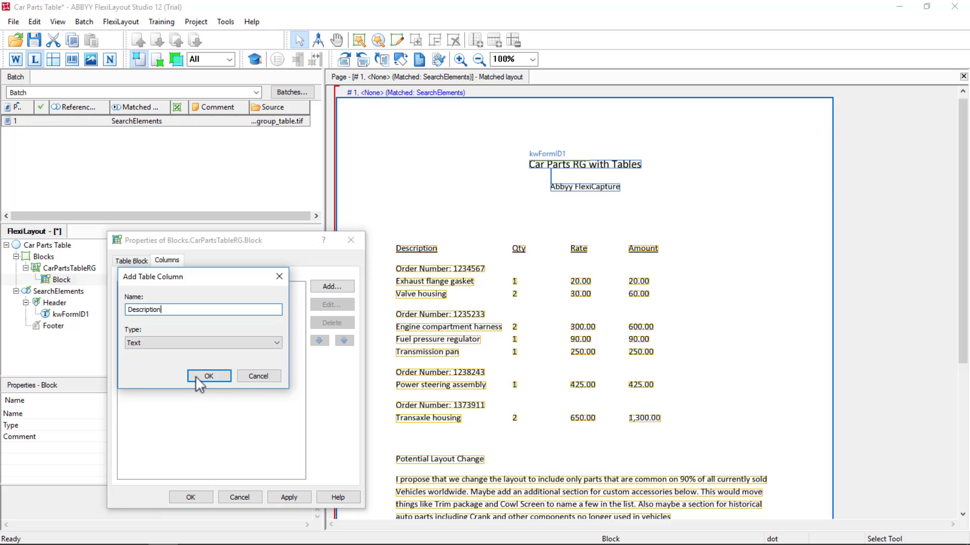
click(195, 375)
click(336, 286)
text(QTY)
click(209, 377)
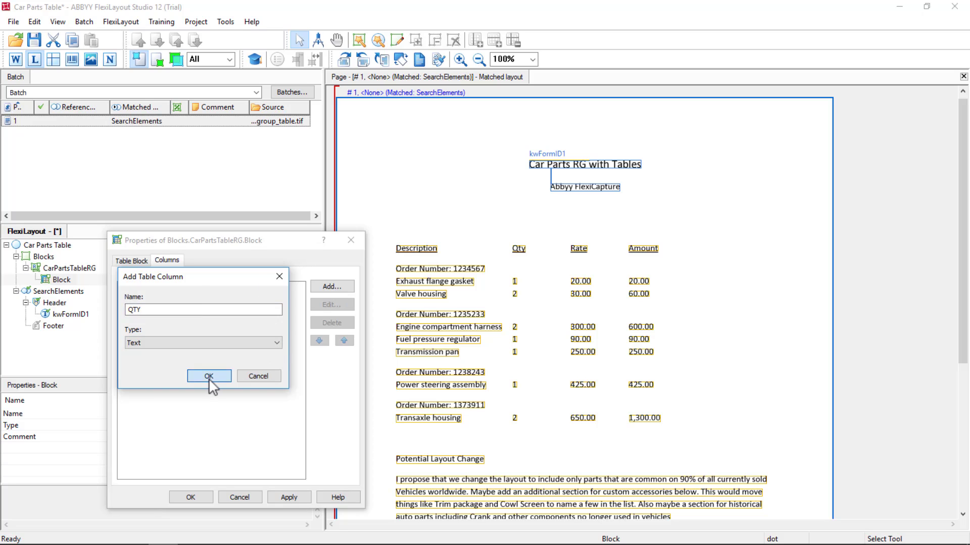
- Add the Rate and Amount columns of type Text to the table block and save its properties
click(338, 285)
text(Rate)
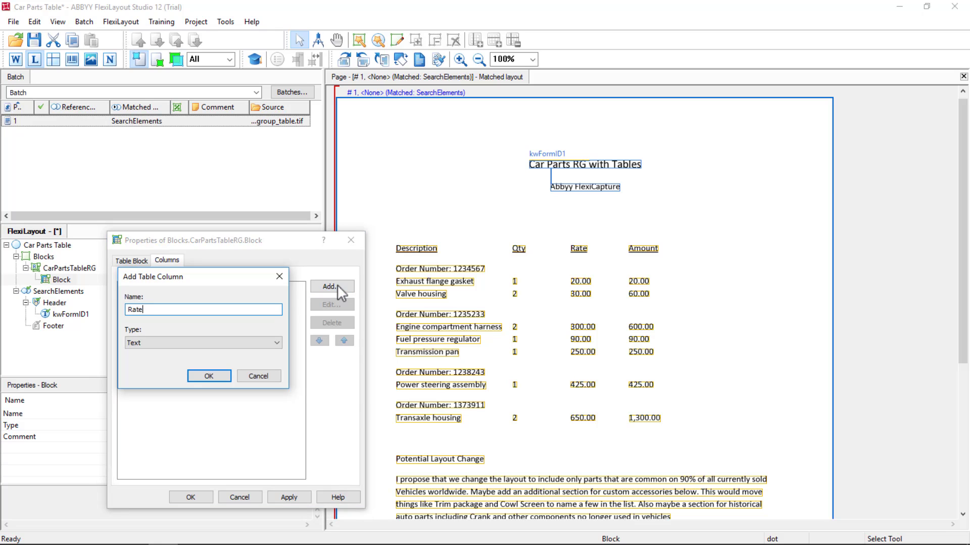
click(194, 379)
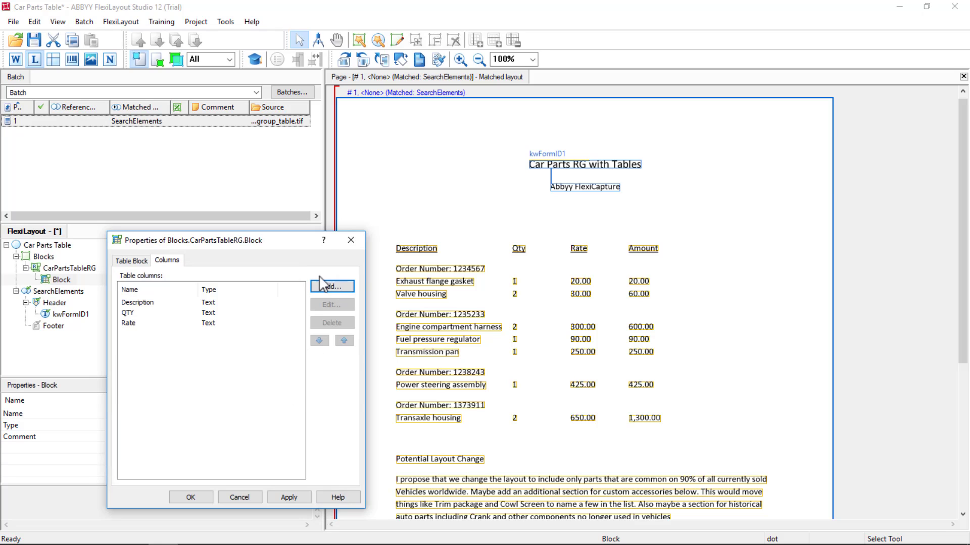
click(324, 283)
text(Amount)
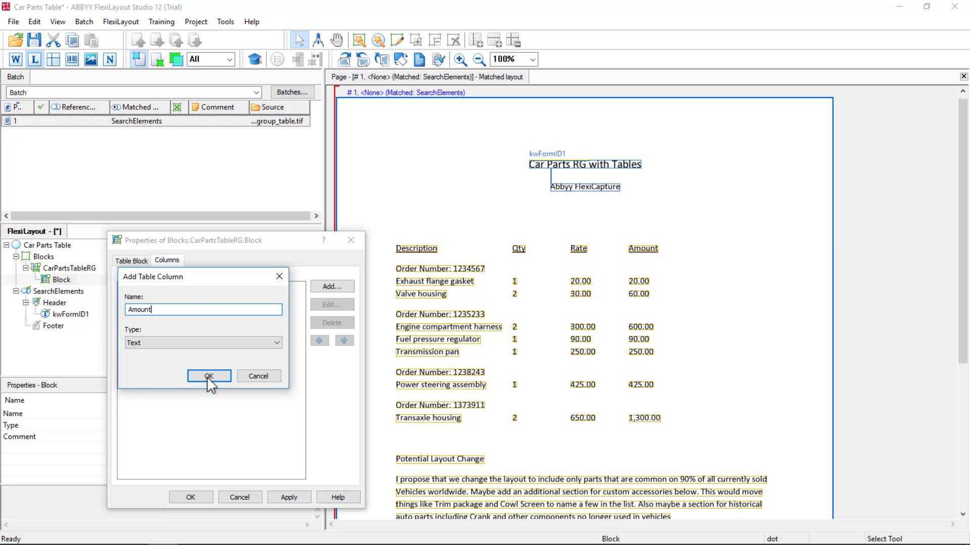
click(207, 377)
click(289, 498)
click(202, 498)
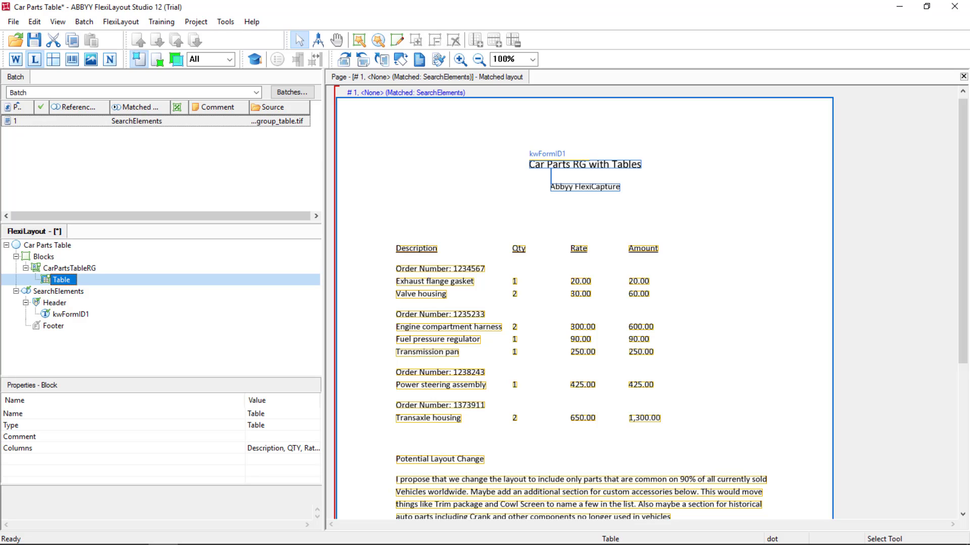
- Add a Repeating Group element under SearchElements and name it RGCarPartsWithTable
right_click(55, 291)
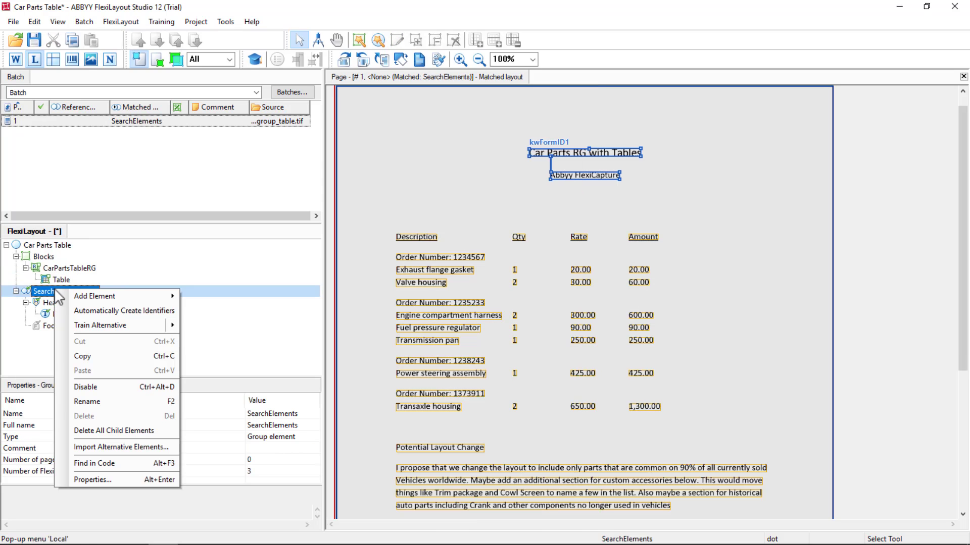
mouse_move(104, 298)
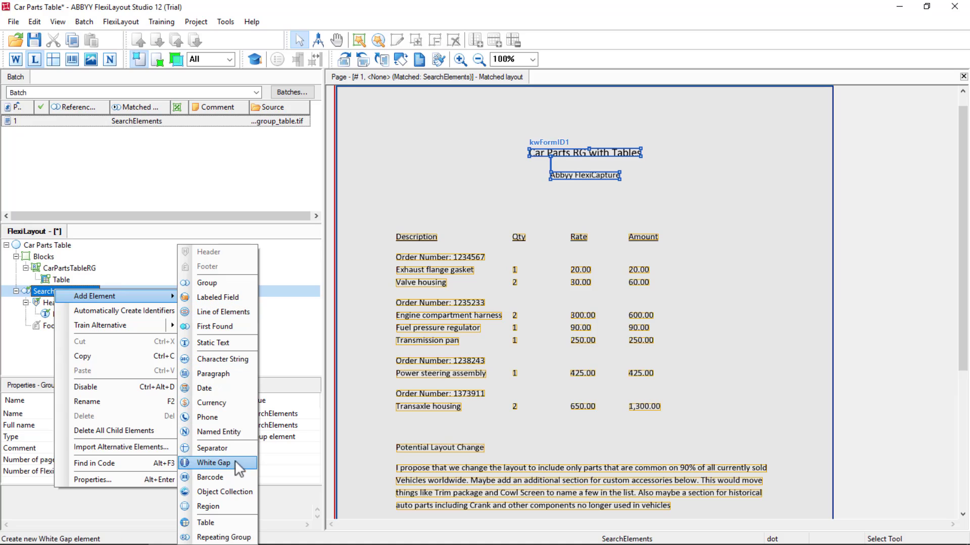
click(224, 537)
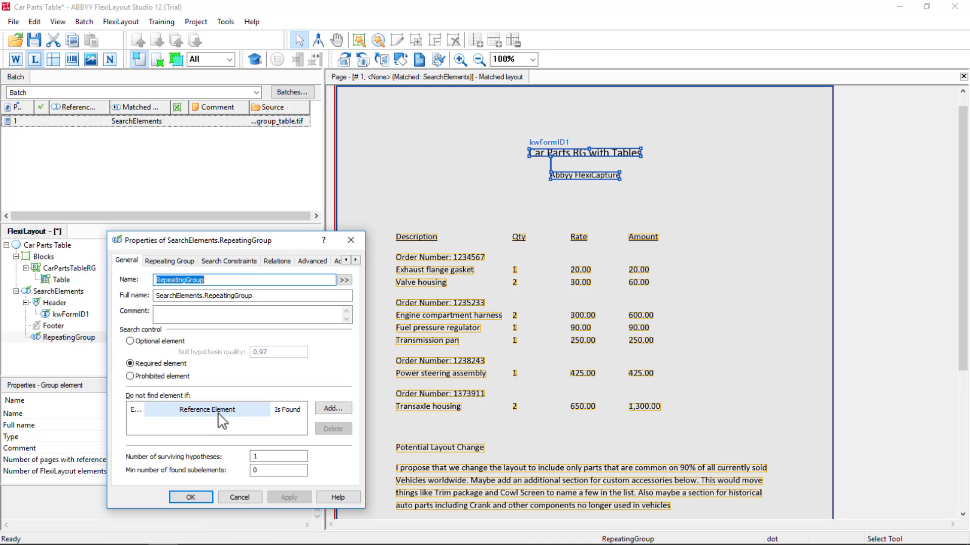
text(RGCarPartsWithTable)
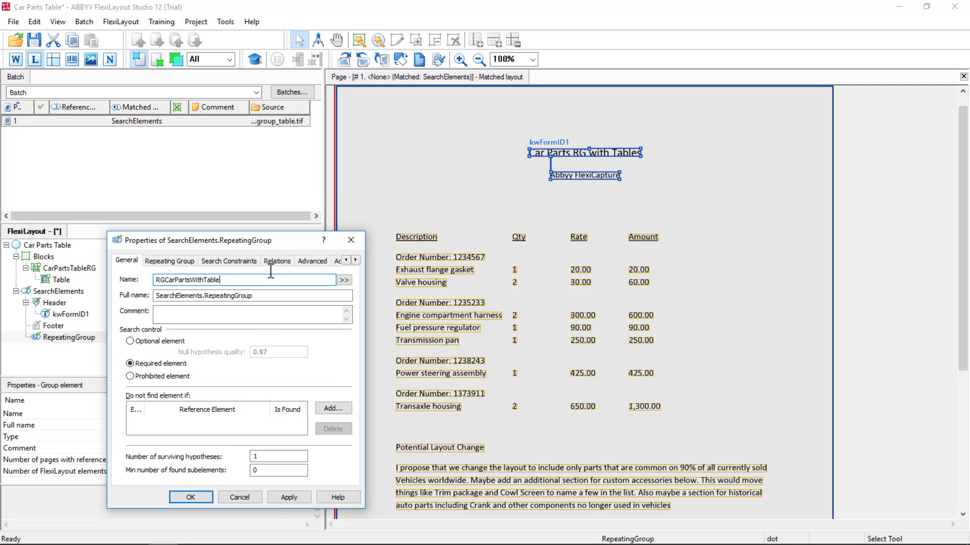
- Start a new relation for the repeating group element with its own LastFound instance as the reference element
click(277, 267)
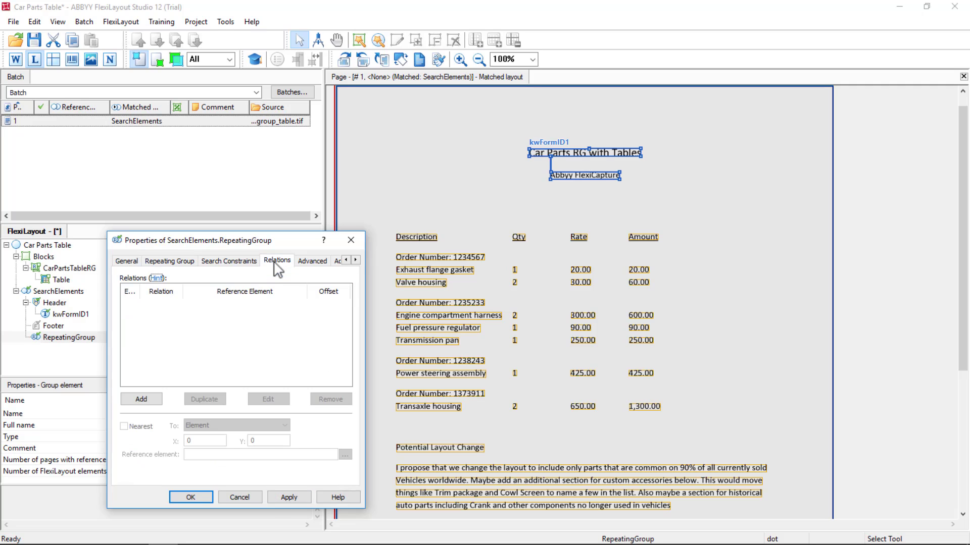
click(140, 398)
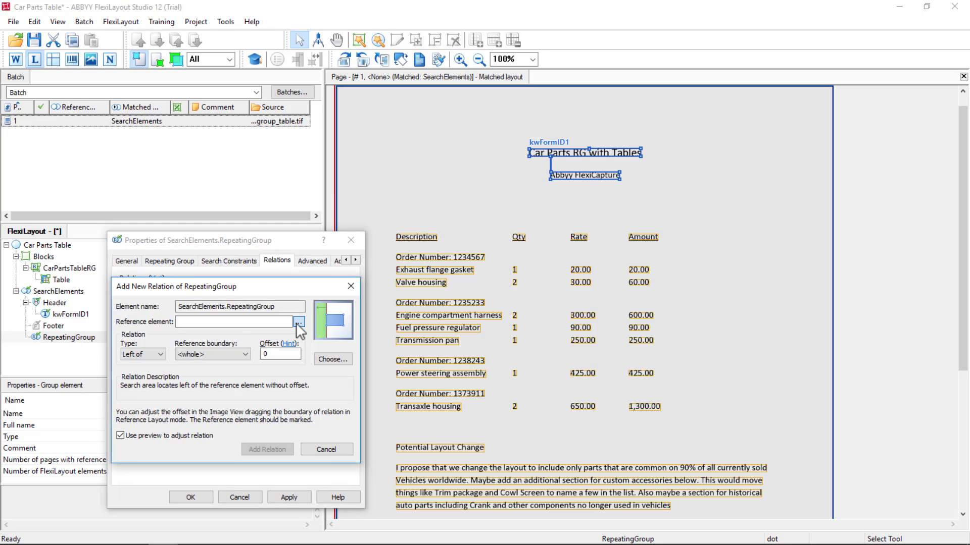
click(297, 324)
click(183, 348)
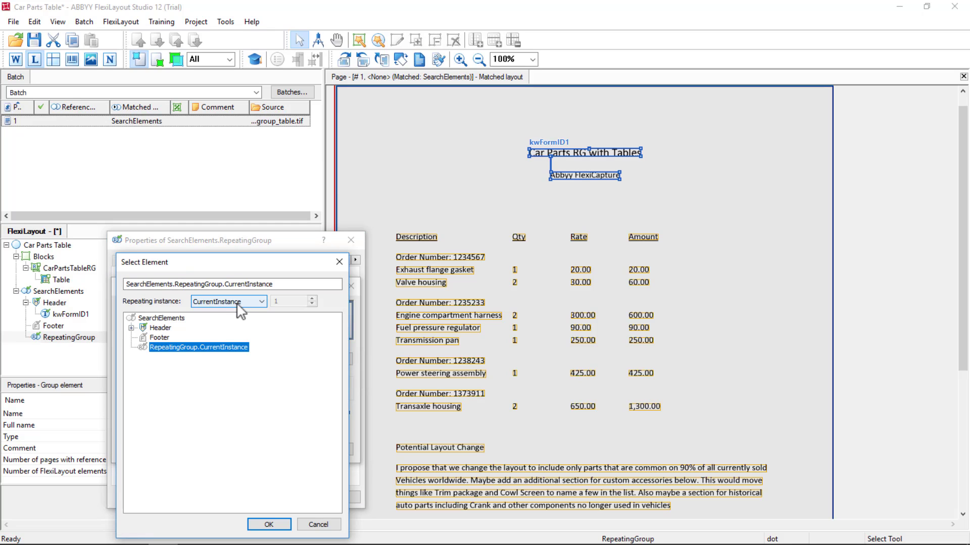
click(227, 301)
click(209, 322)
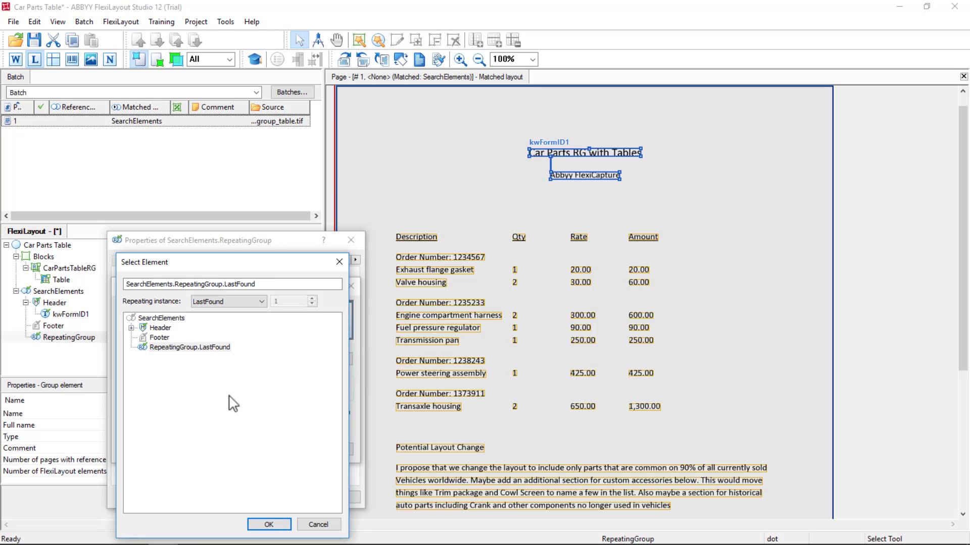
click(263, 524)
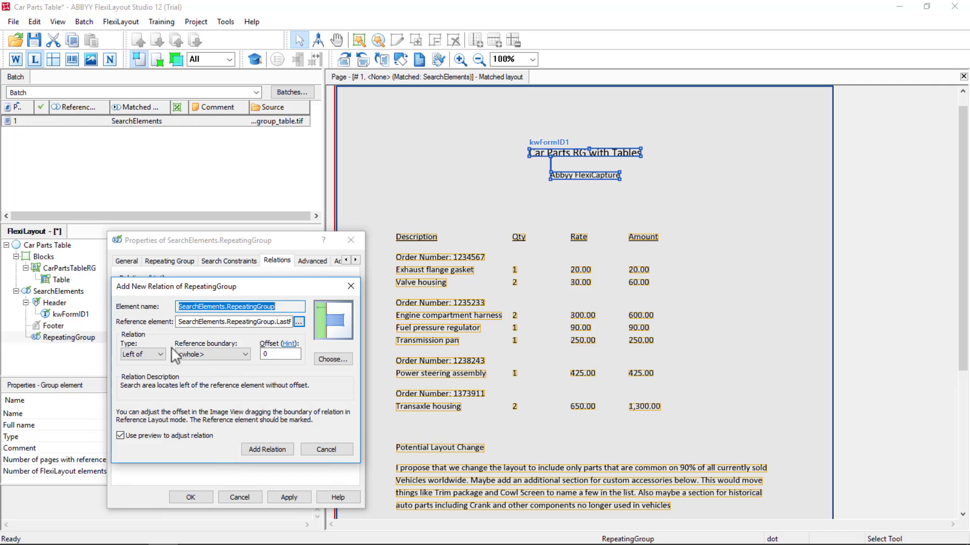
- Set the relation to Below with the Bottom reference boundary, add it, and save the repeating group's properties
click(143, 354)
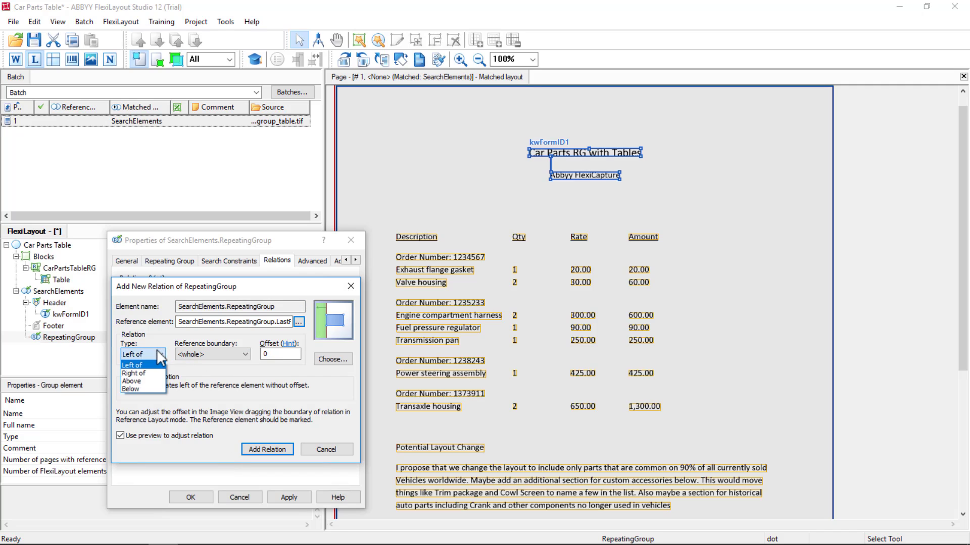
click(132, 386)
click(198, 354)
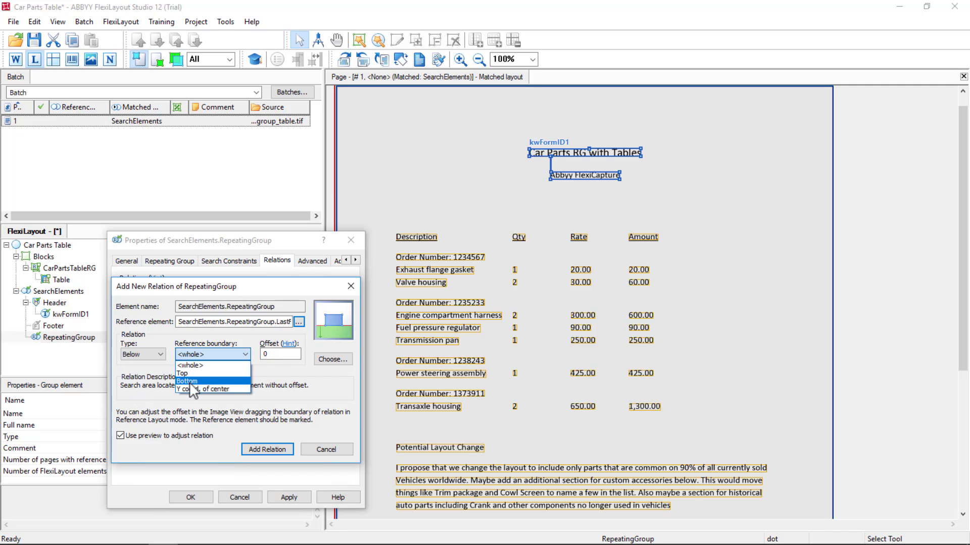
click(190, 381)
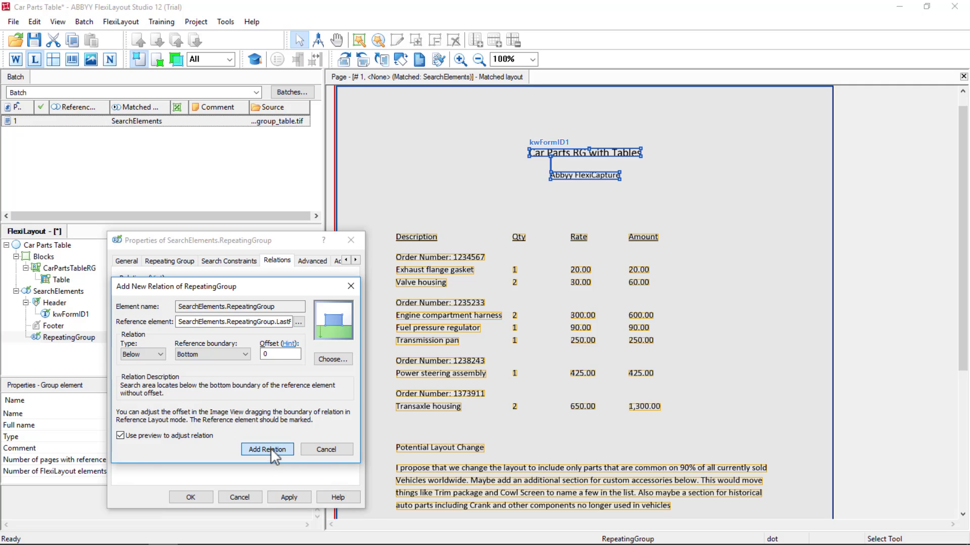
click(271, 448)
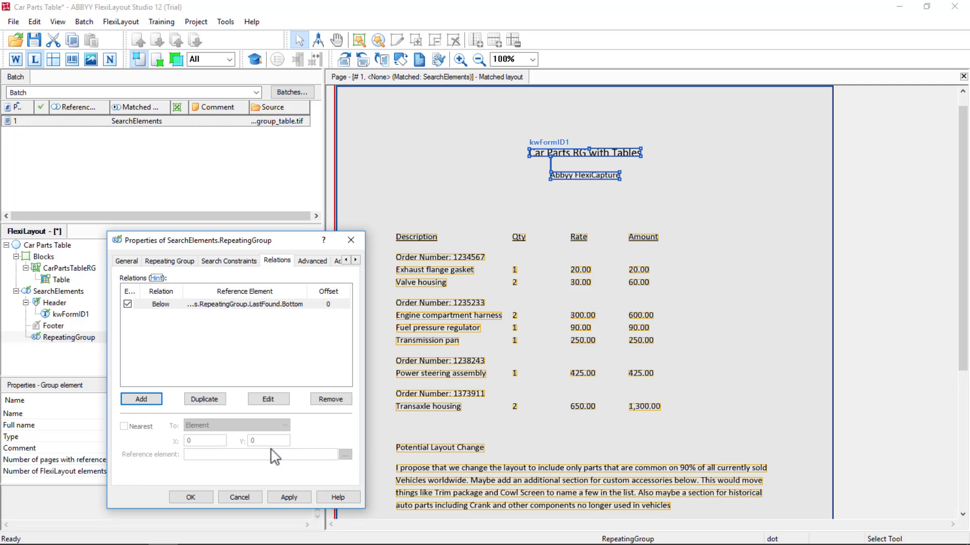
click(289, 496)
click(191, 497)
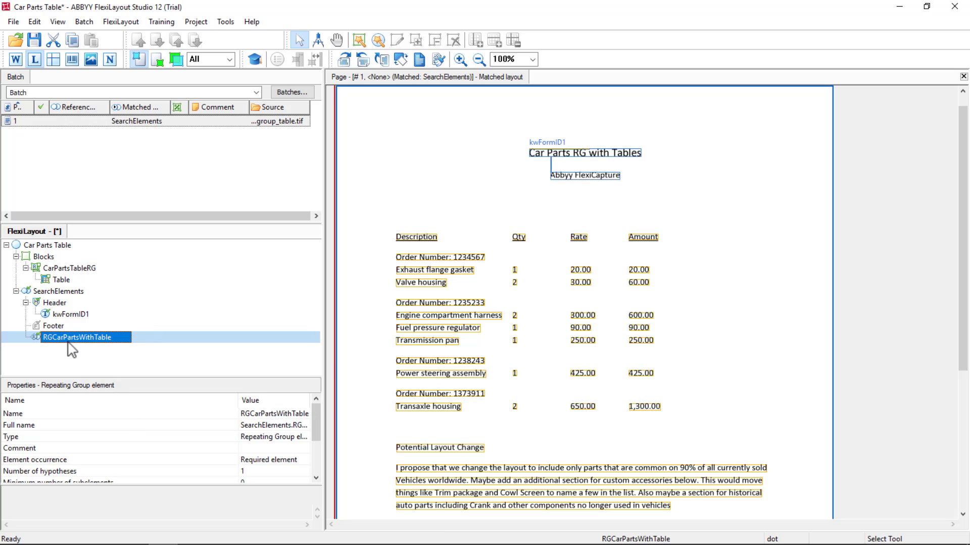
- Add a Labeled Field element inside RGCarPartsWithTable and name it OrderNumber
right_click(68, 340)
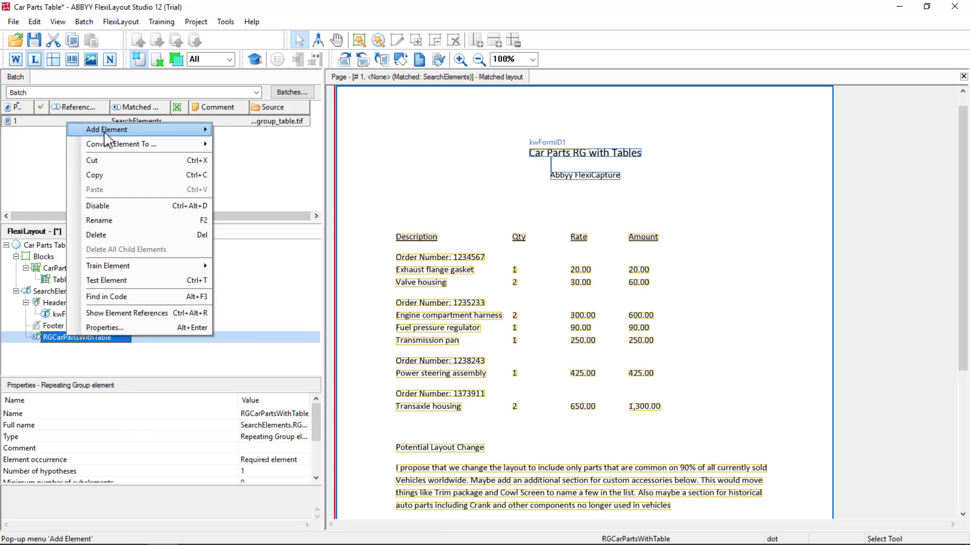
mouse_move(105, 135)
click(256, 145)
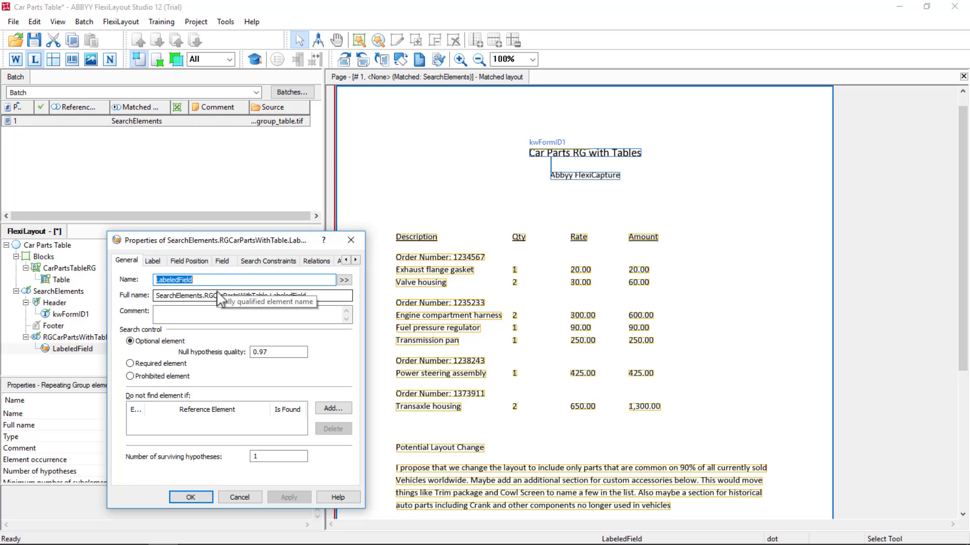
text(OrderNumber)
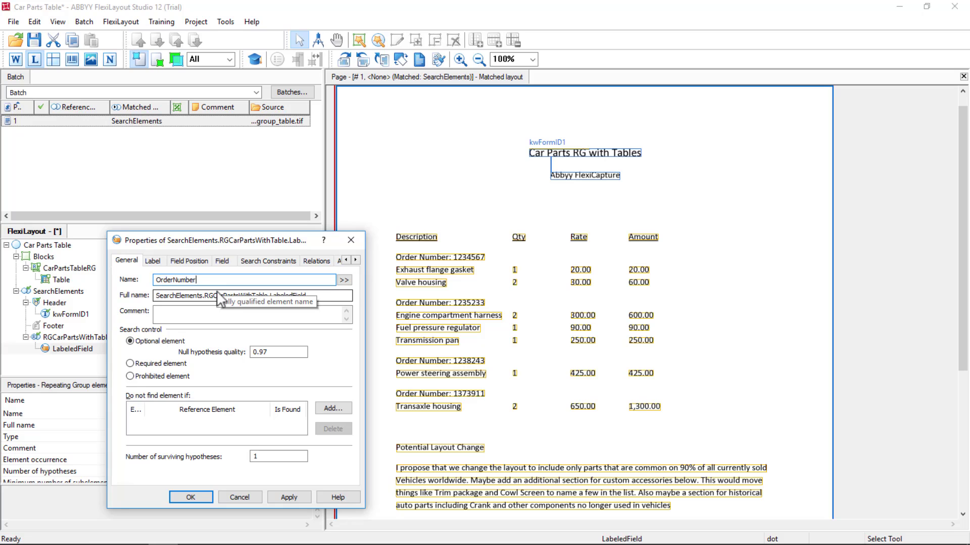
- Set the labeled field's label text to "OrderNumber:" and review its field position settings
drag(200, 280, 148, 277)
key(ctrl+c)
click(153, 261)
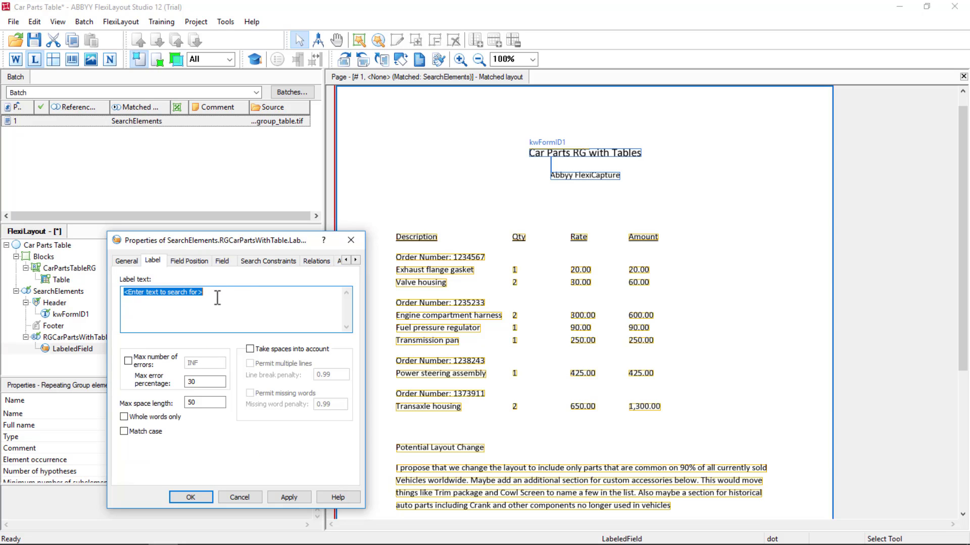
key(ctrl+v)
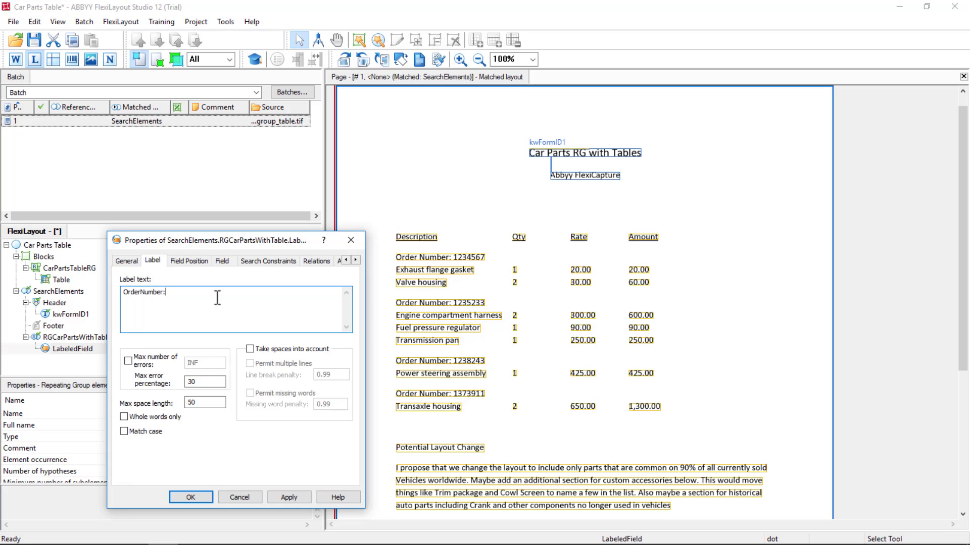
click(200, 261)
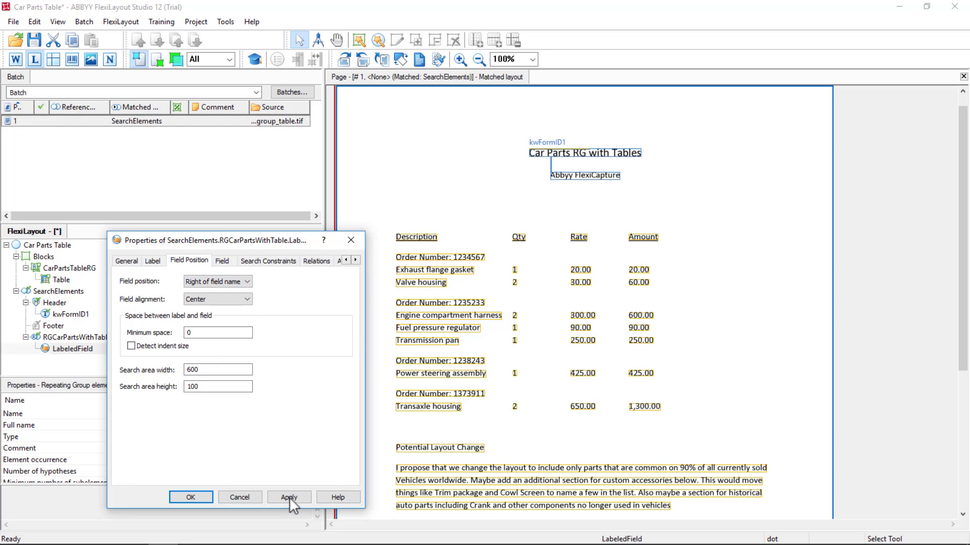
- Make the labeled field nearest to the element SearchElements.Header.kwFormID1 and save its properties
click(318, 262)
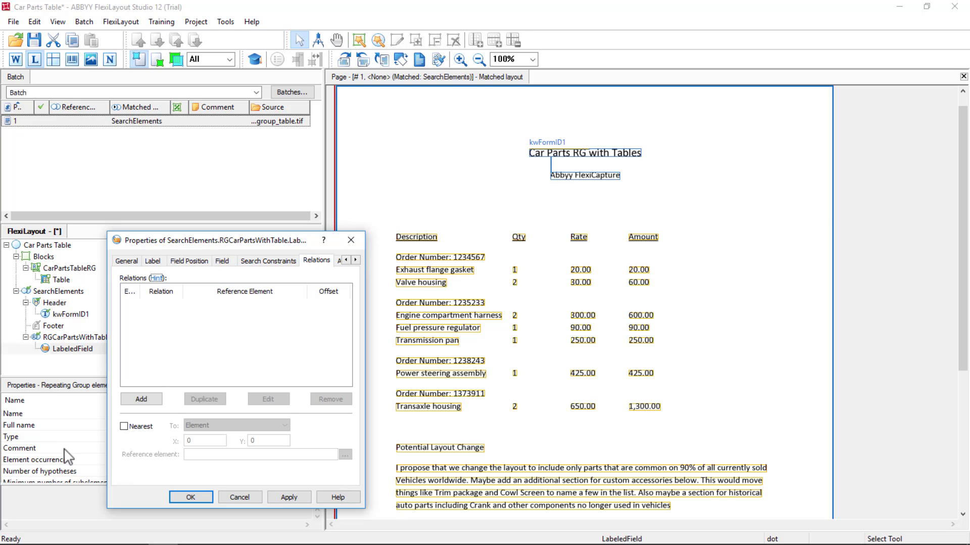
click(125, 427)
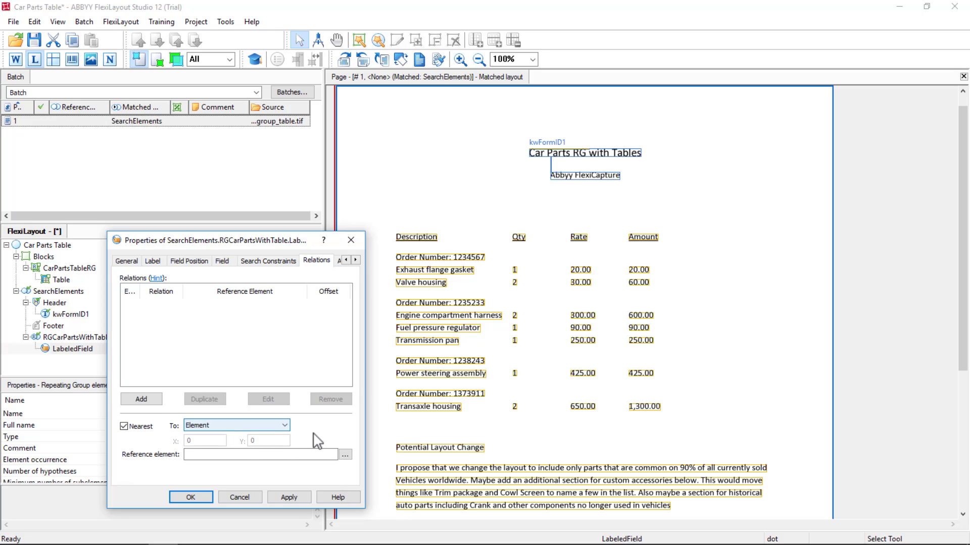
click(345, 454)
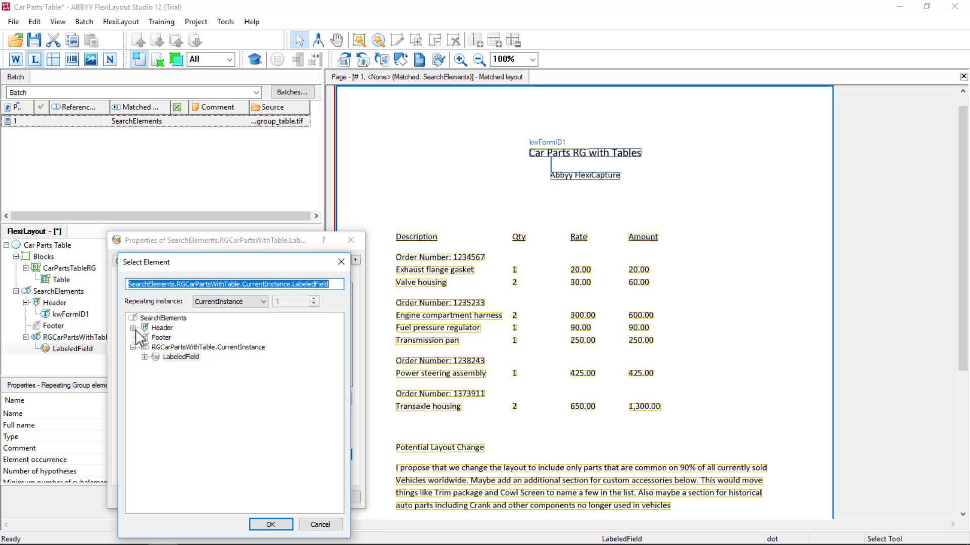
click(133, 328)
click(175, 337)
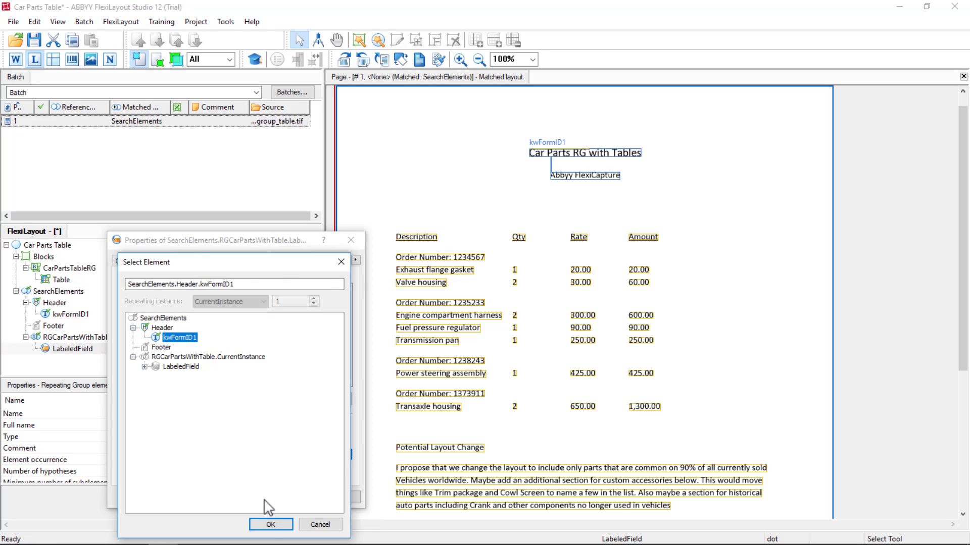
click(270, 525)
click(286, 499)
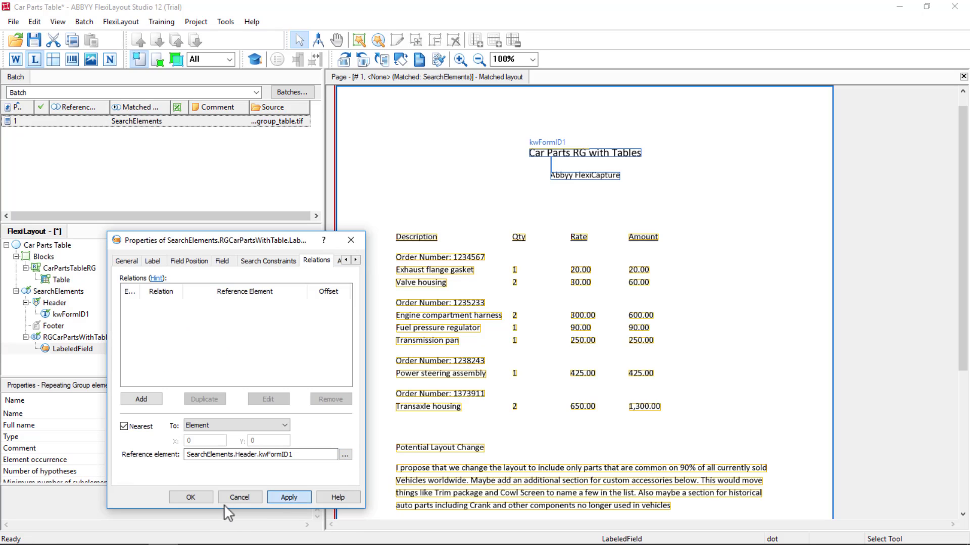
click(191, 498)
- Match page 1 against the FlexiLayout and examine each RGCarPartsWithTable instance hypothesis, opening the last one
double_click(43, 122)
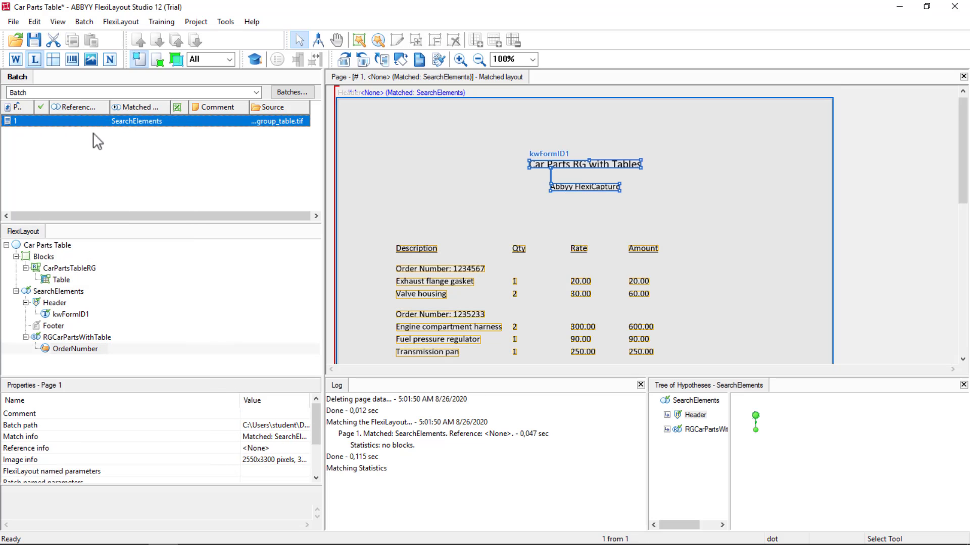
click(756, 430)
double_click(755, 430)
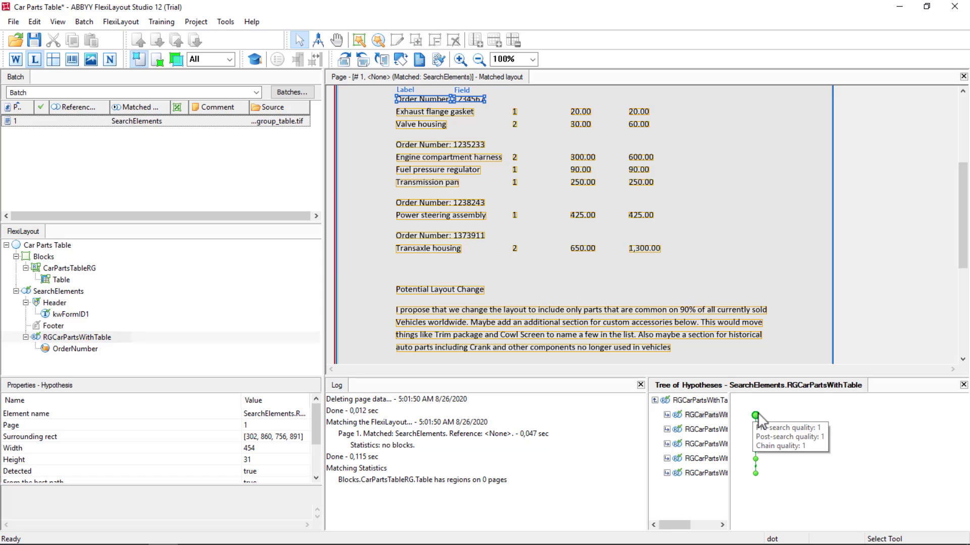
click(757, 430)
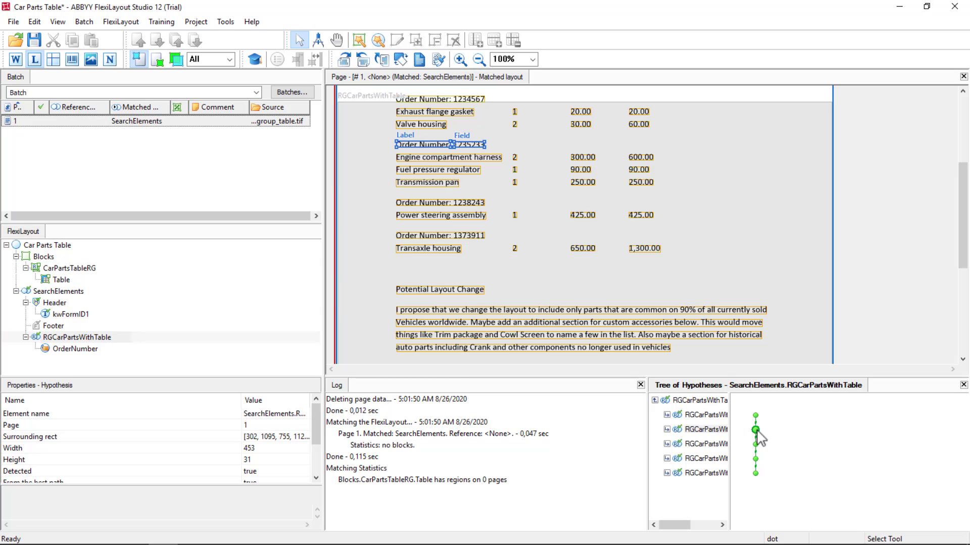
click(756, 445)
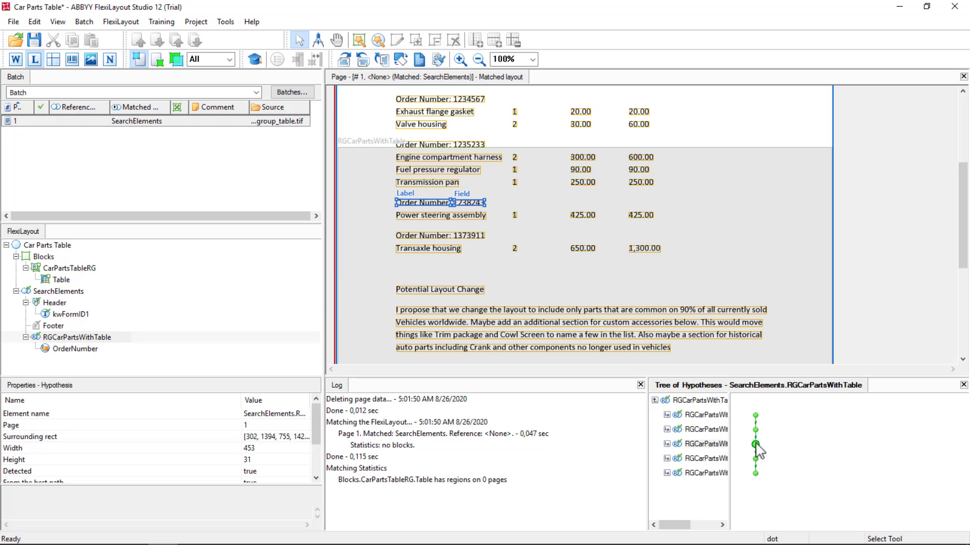
click(756, 459)
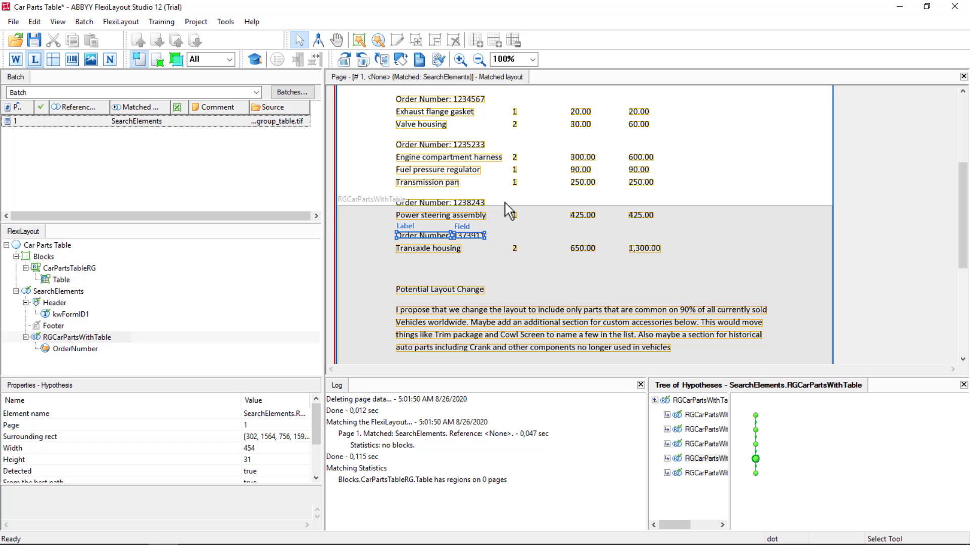
double_click(755, 473)
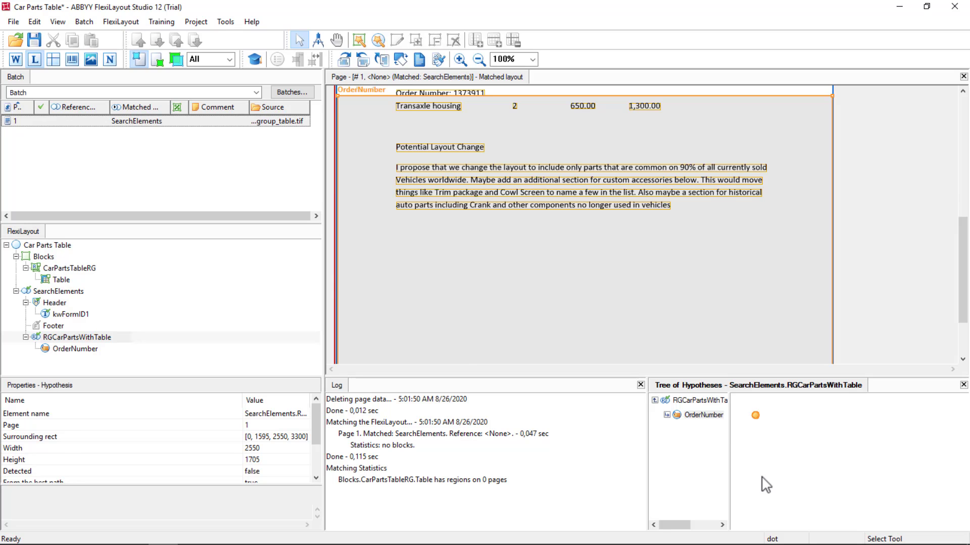
- Add a Table element inside the RGCarPartsWithTable repeating group
double_click(765, 485)
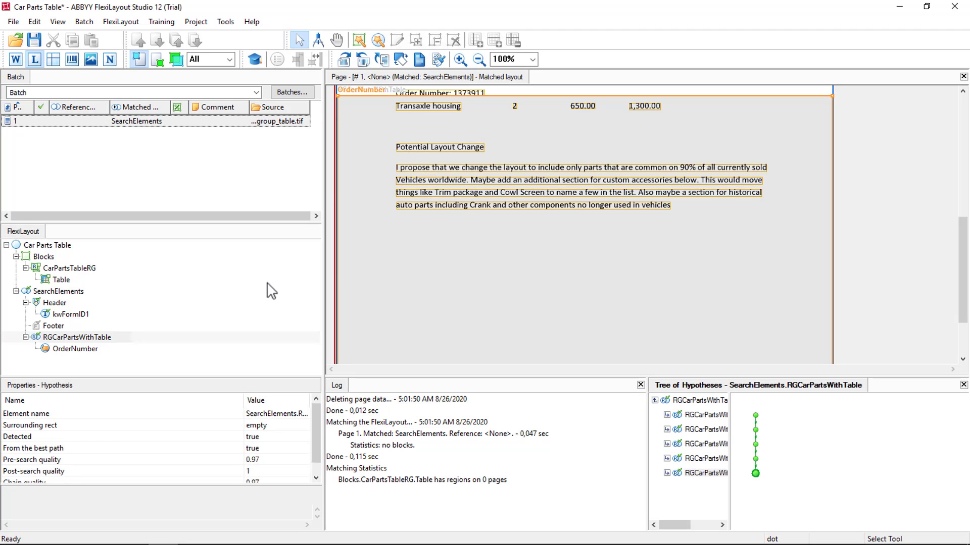
right_click(87, 338)
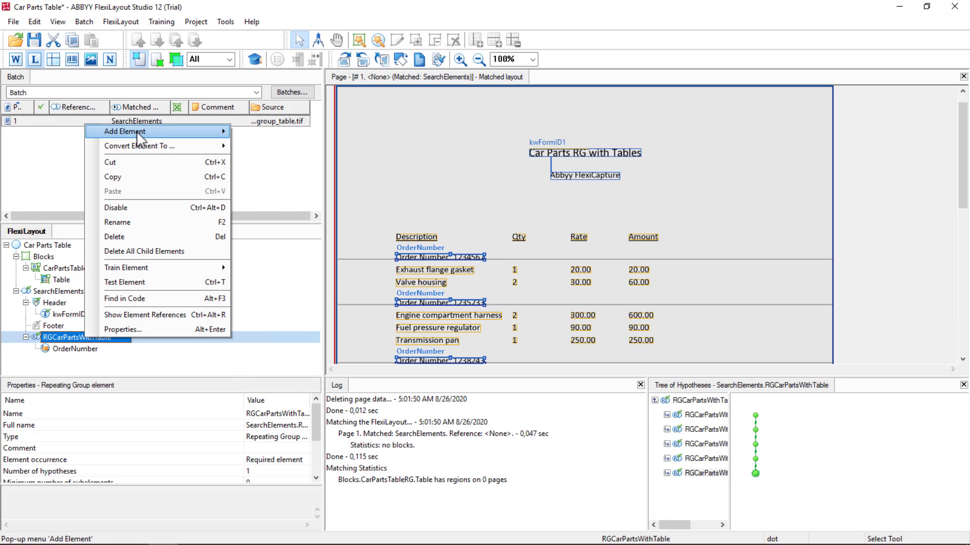
mouse_move(141, 133)
click(271, 372)
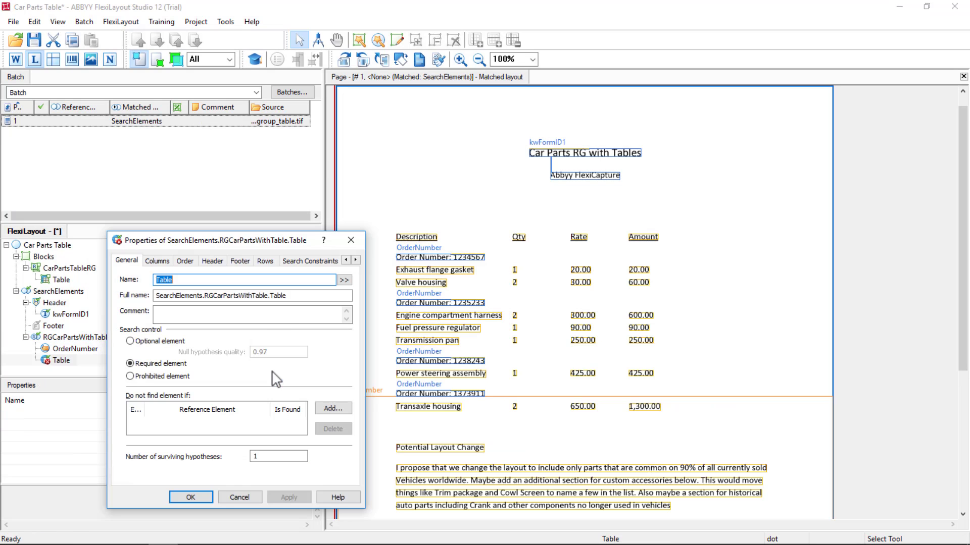
- Review the new Table element's column settings and check its listed errors
click(157, 261)
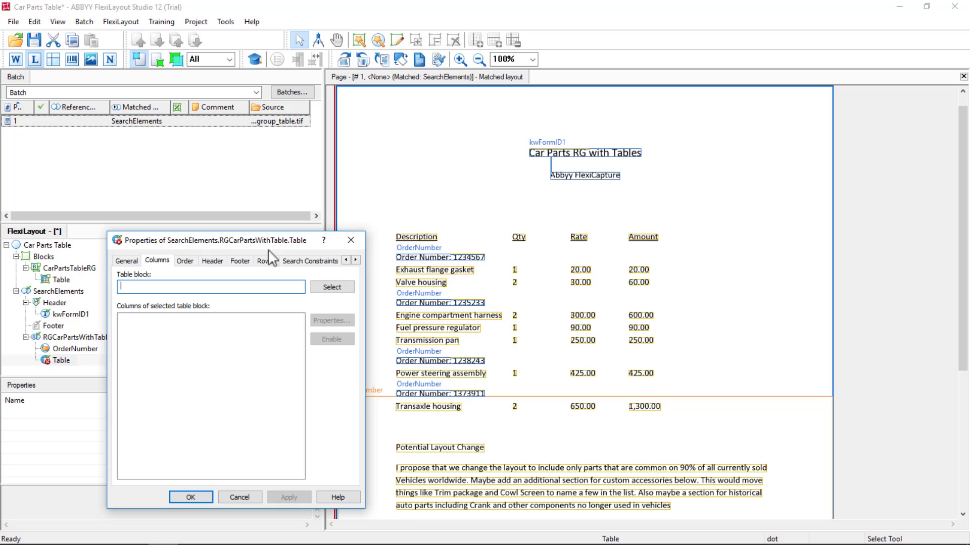
click(355, 260)
click(355, 260)
click(356, 260)
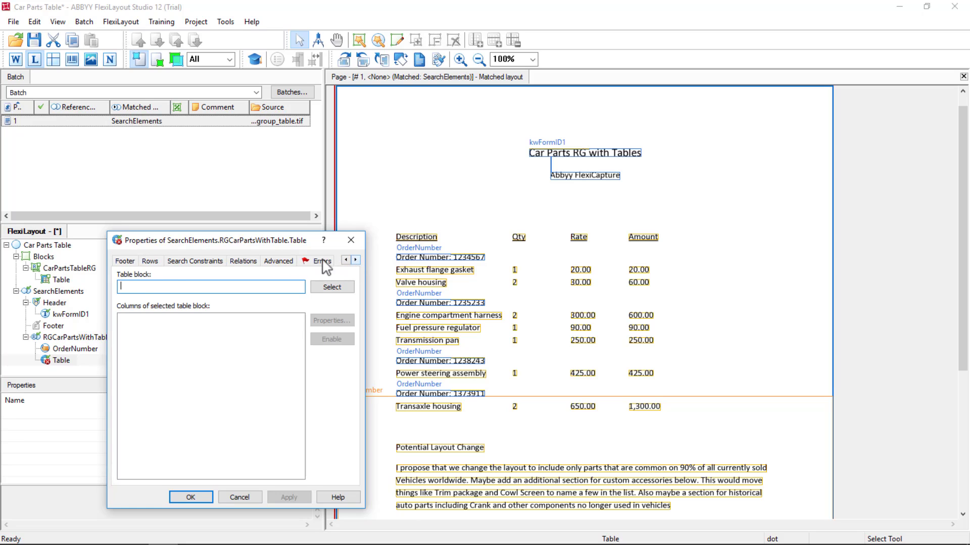
click(323, 261)
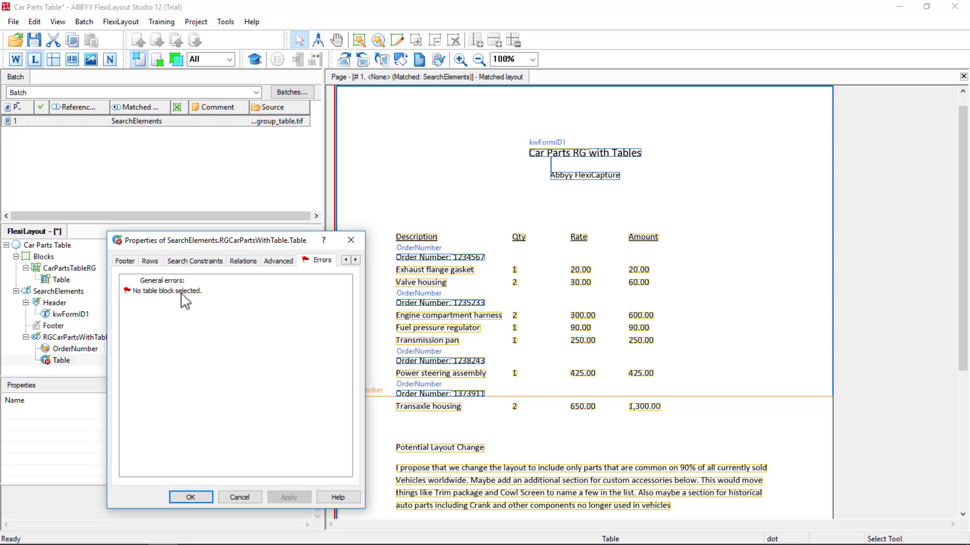
click(346, 260)
click(345, 261)
click(346, 260)
click(346, 261)
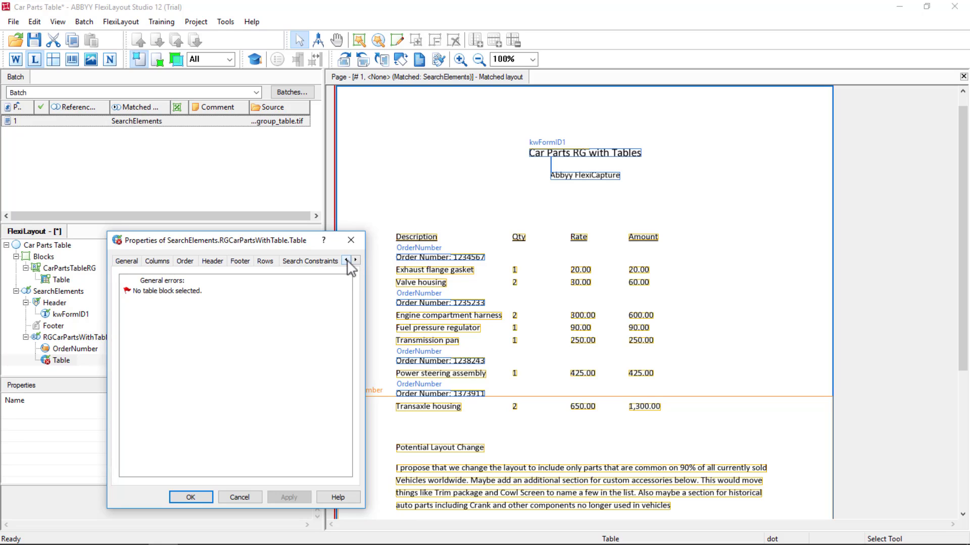
- Assign Blocks.CarPartsTableRG.Table as the Table element's table block and save its properties
click(157, 265)
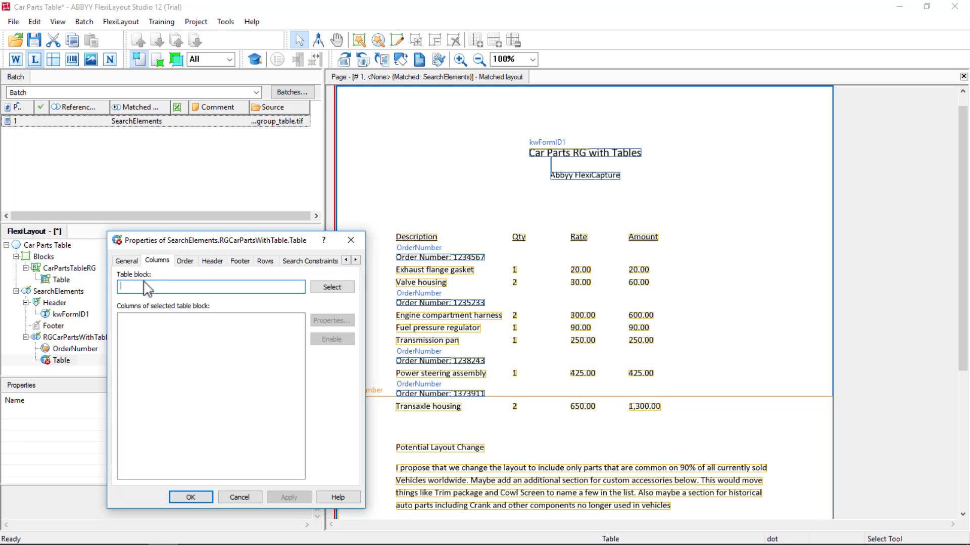
click(332, 288)
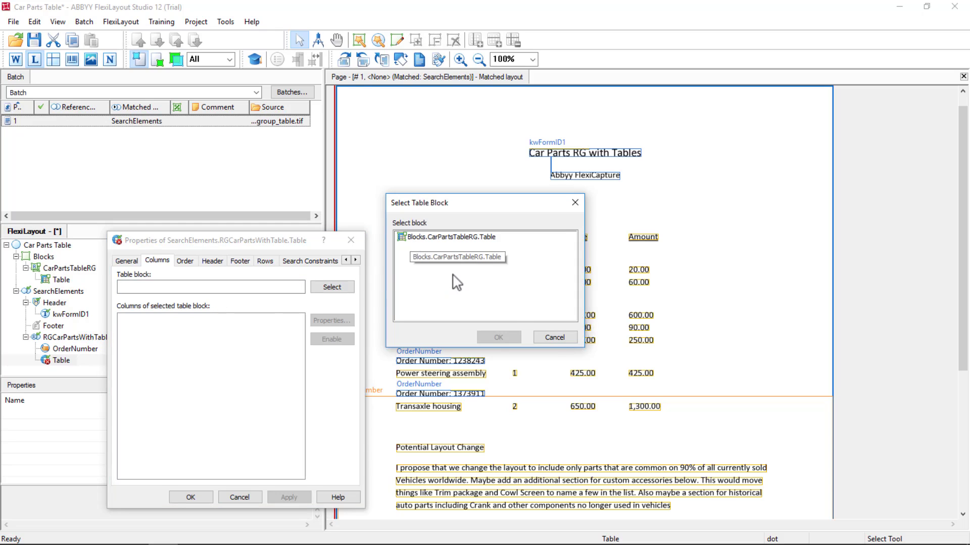
click(451, 237)
click(493, 337)
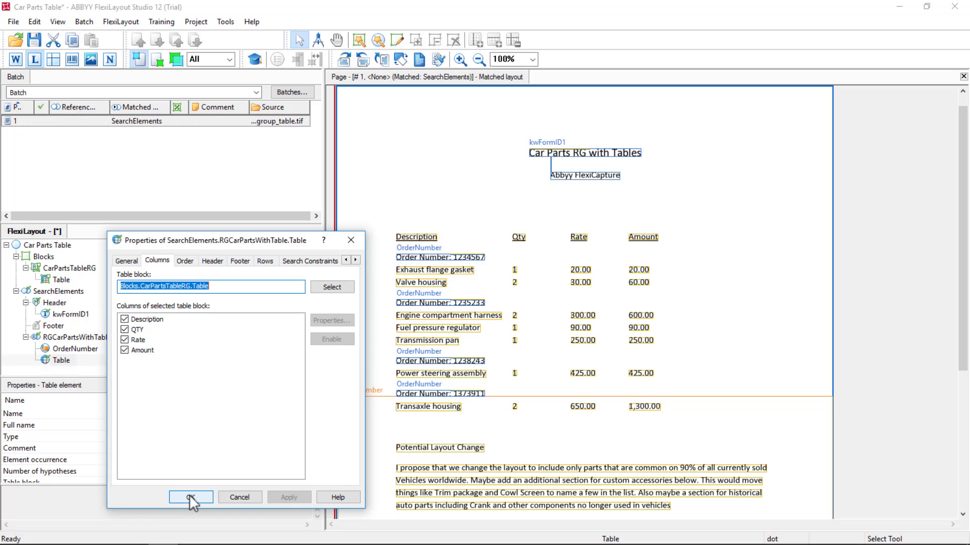
click(189, 496)
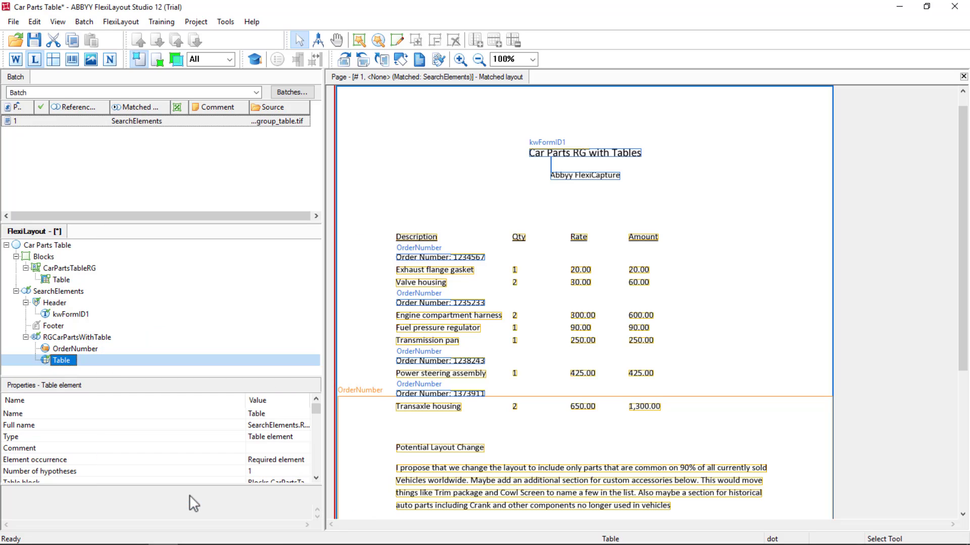
- Match page 1 against the FlexiLayout and examine the first RGCarPartsWithTable instance's OrderNumber, table header and table body hypotheses
right_click(50, 123)
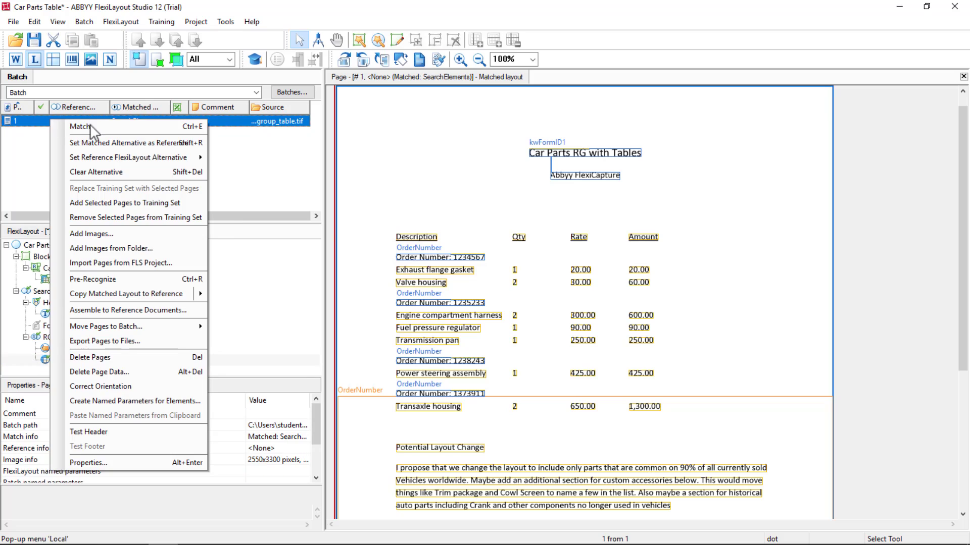
click(90, 123)
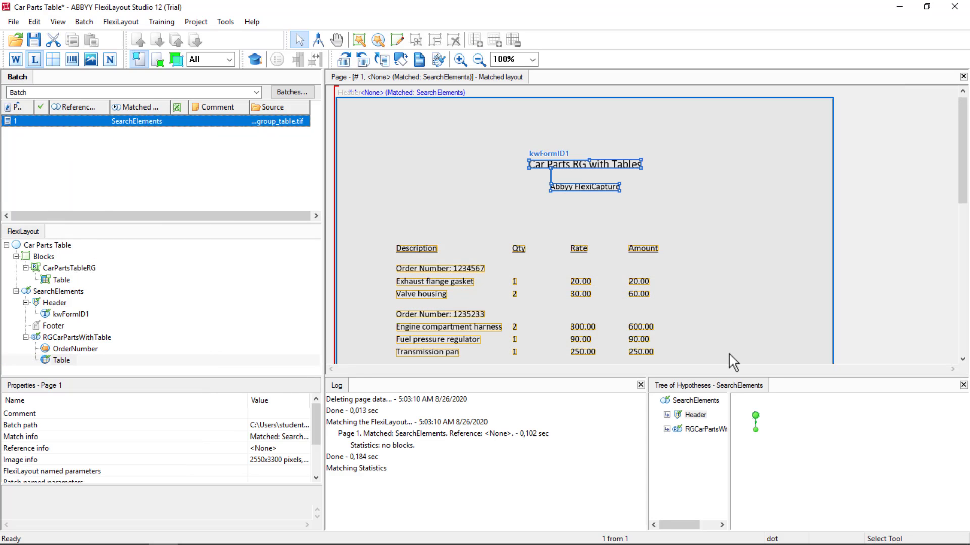
click(756, 430)
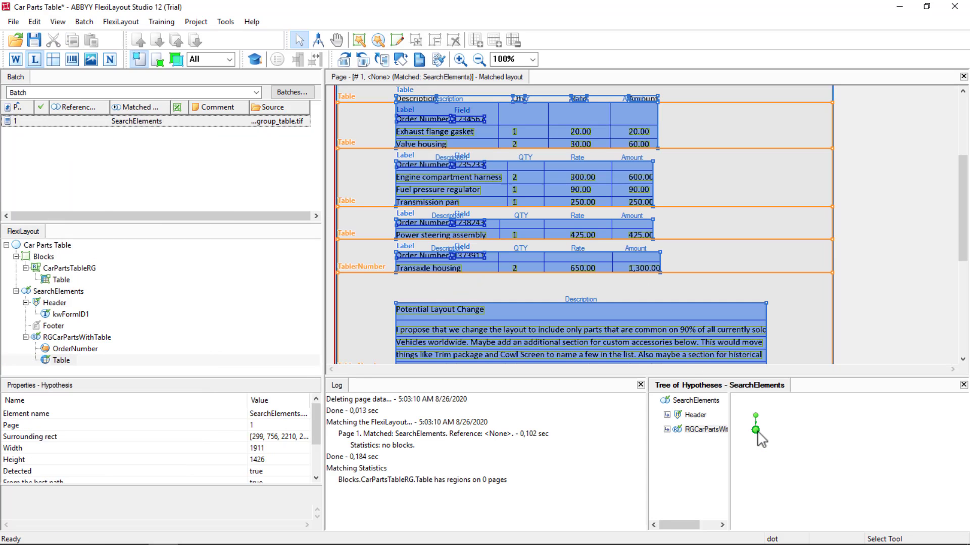
double_click(755, 430)
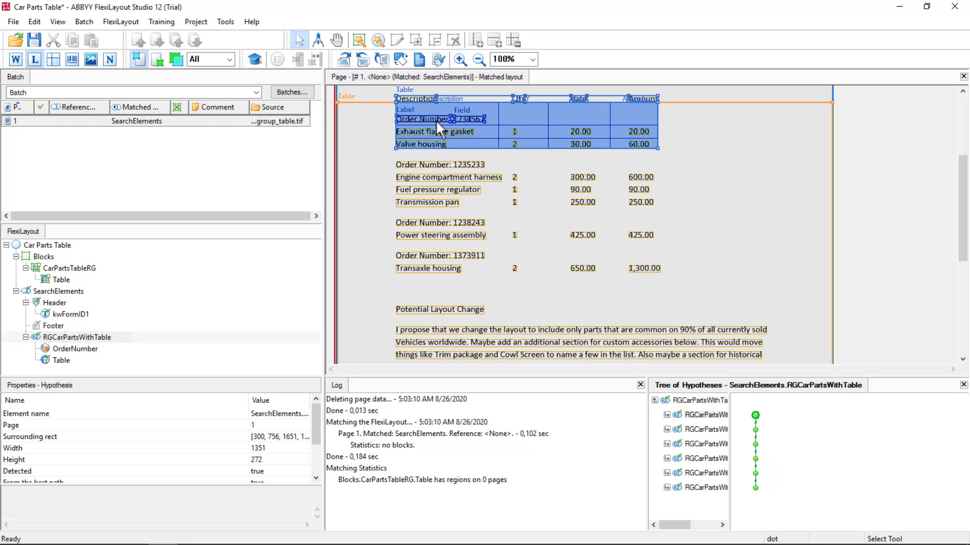
click(756, 417)
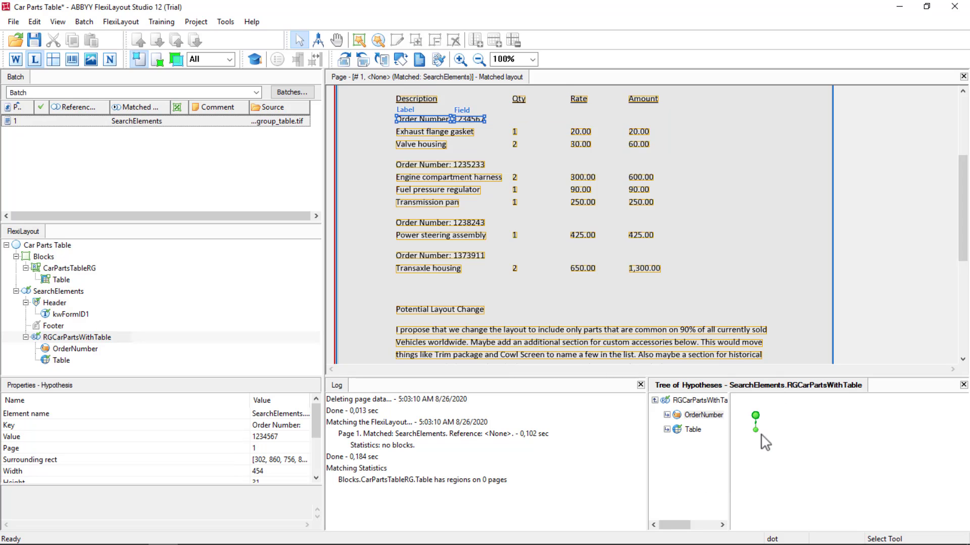
click(756, 430)
double_click(756, 430)
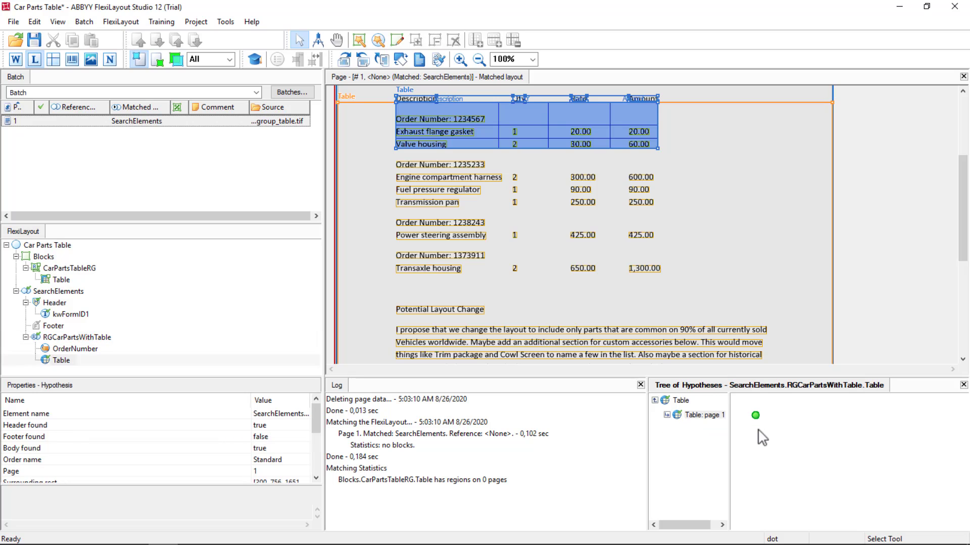
click(756, 417)
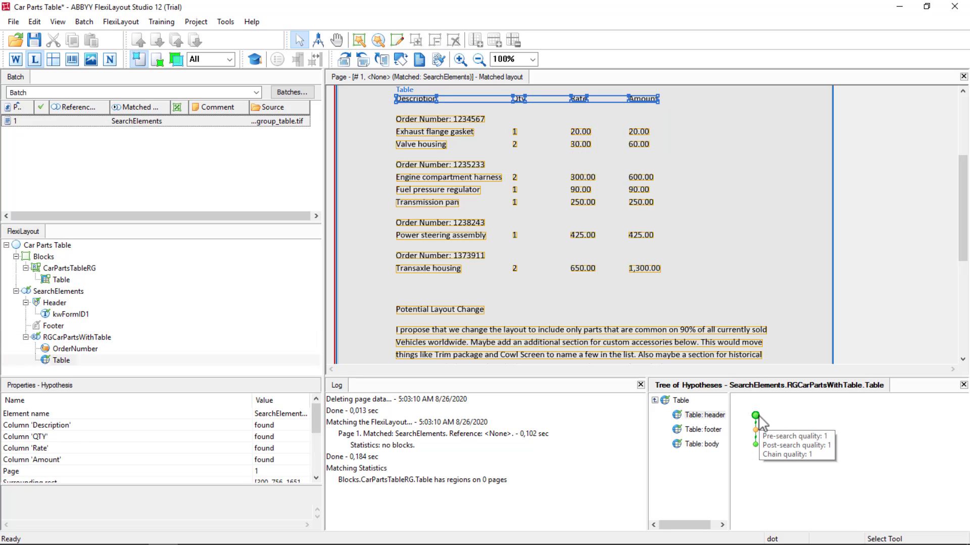
click(756, 445)
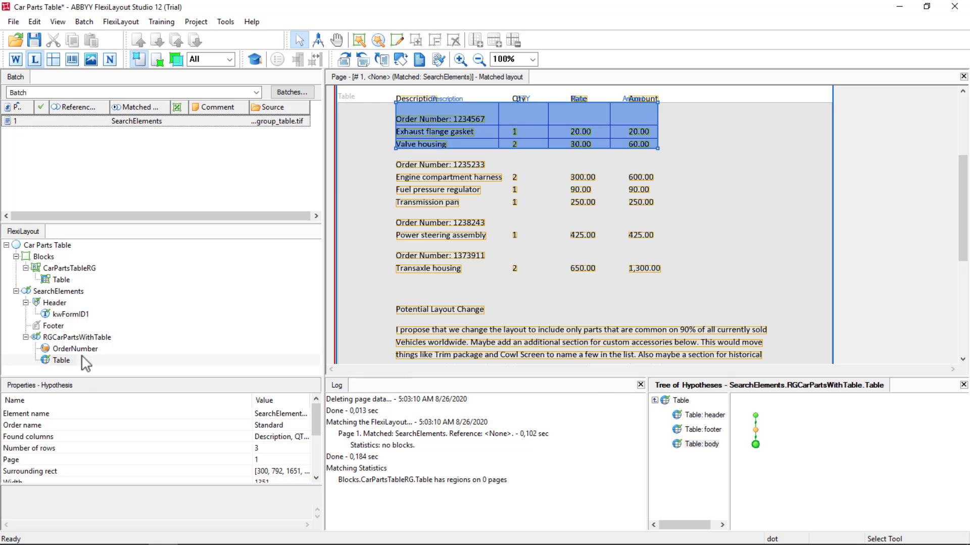
- Start a new relation for the Table search element, with the current instance's OrderNumber as its reference element
double_click(62, 362)
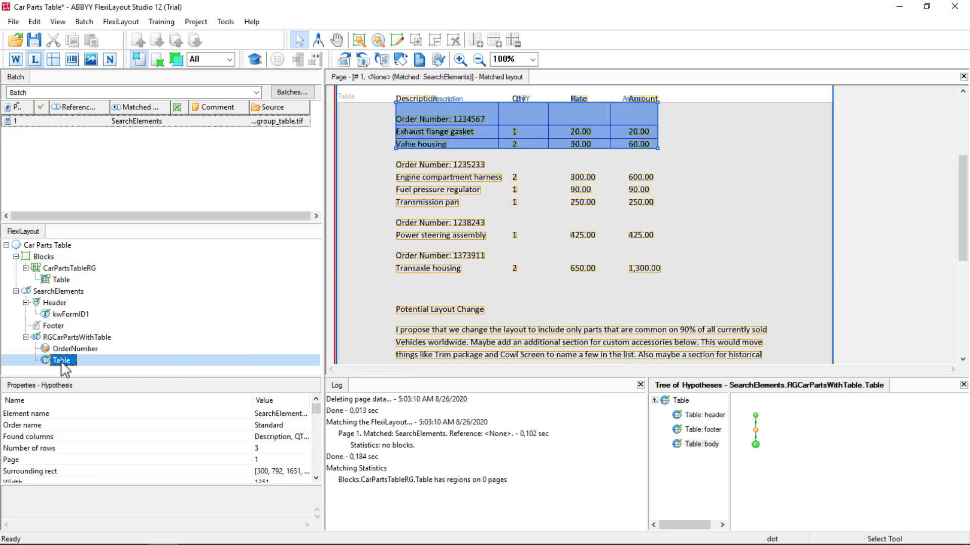
click(355, 261)
click(324, 261)
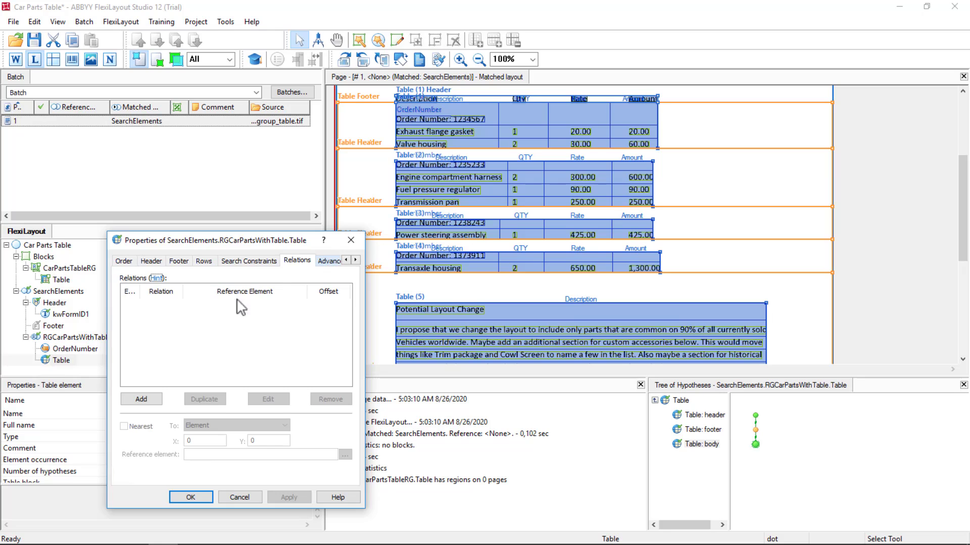
click(143, 399)
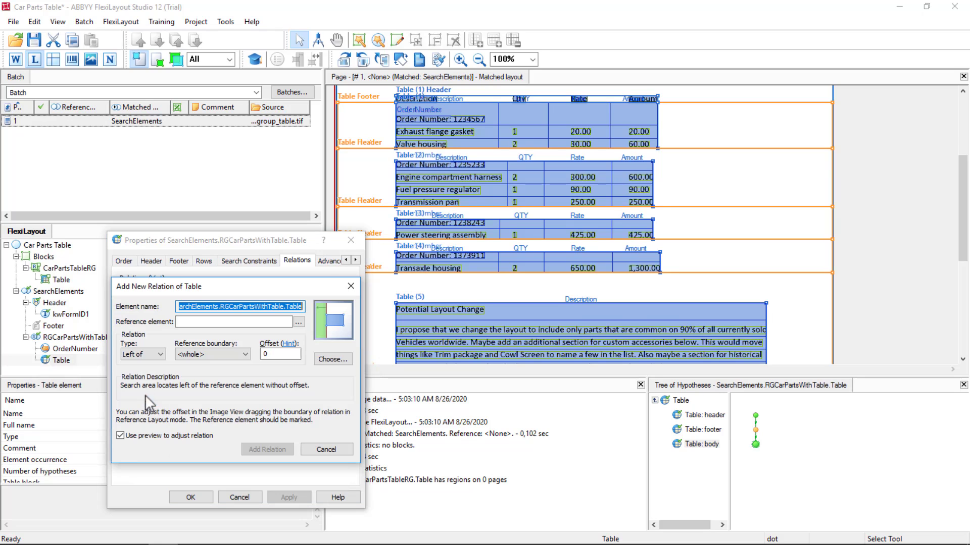
click(298, 321)
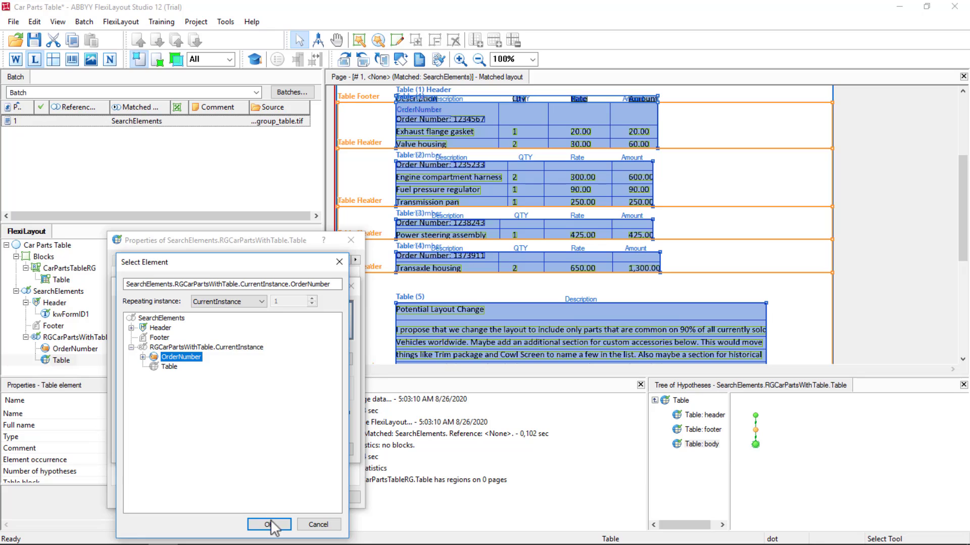
click(269, 525)
- Set the relation type to Below with reference boundary Bottom, add the relation and save the table's properties
click(161, 355)
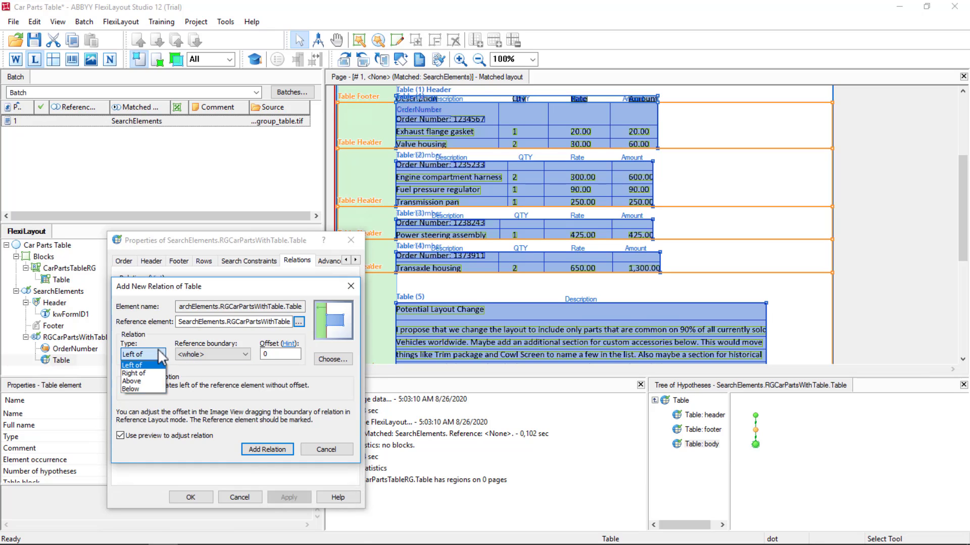
click(143, 389)
click(245, 355)
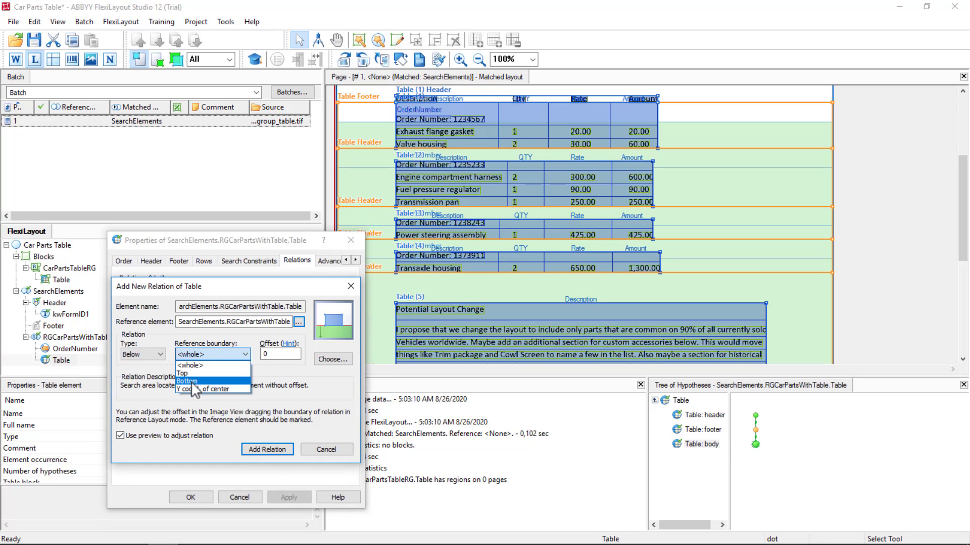
click(192, 381)
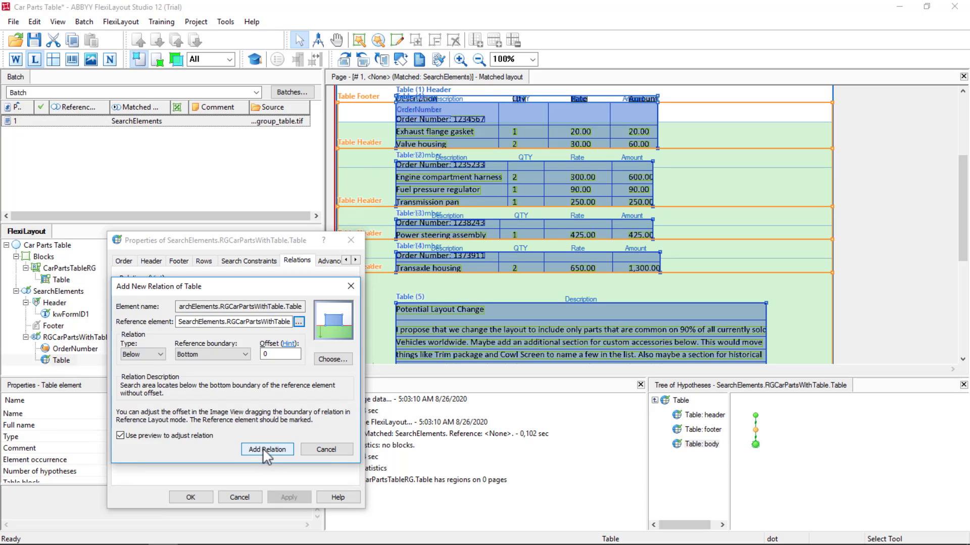
click(266, 449)
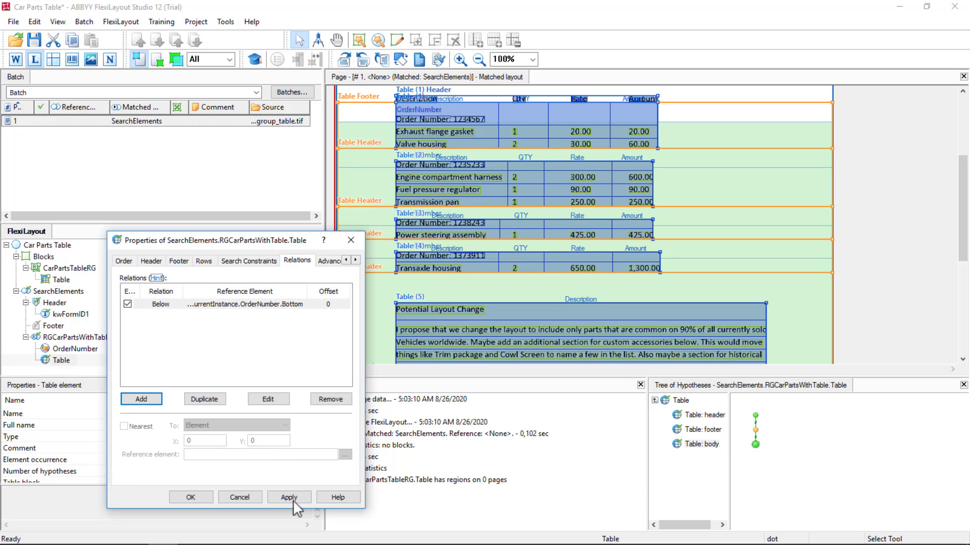
click(199, 496)
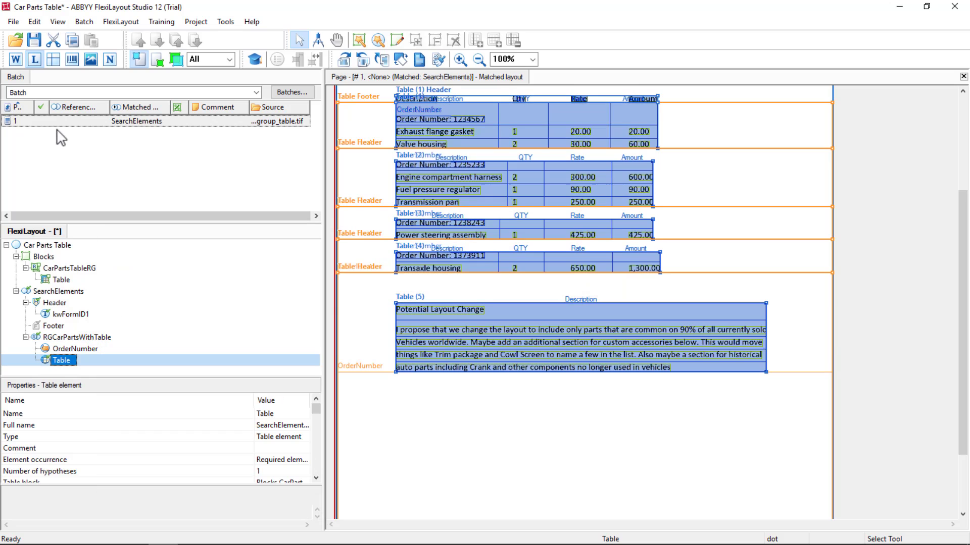
- Match page 1 against the FlexiLayout and compare the Header hypothesis with the overall RGCarPartsWithTable hypothesis
right_click(61, 122)
click(78, 133)
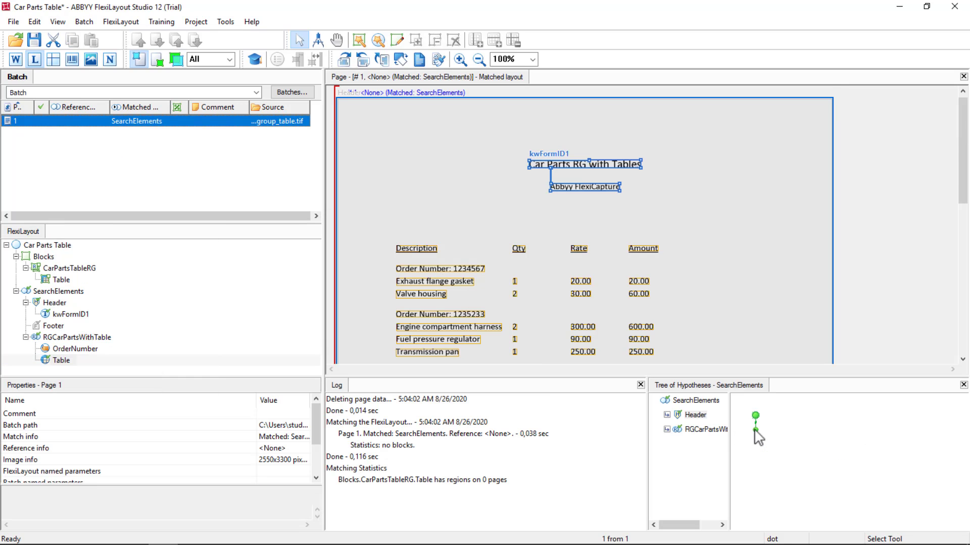
click(754, 430)
mouse_move(756, 421)
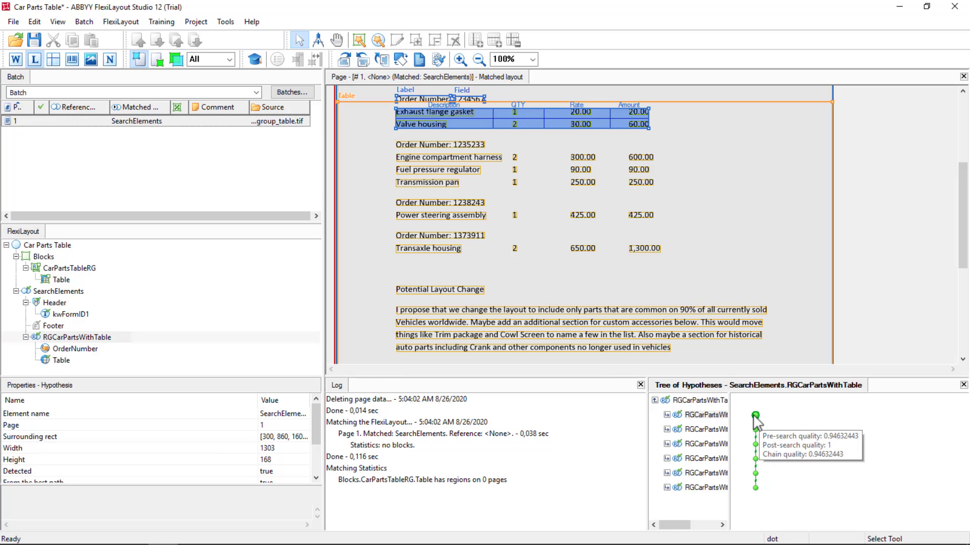
click(757, 417)
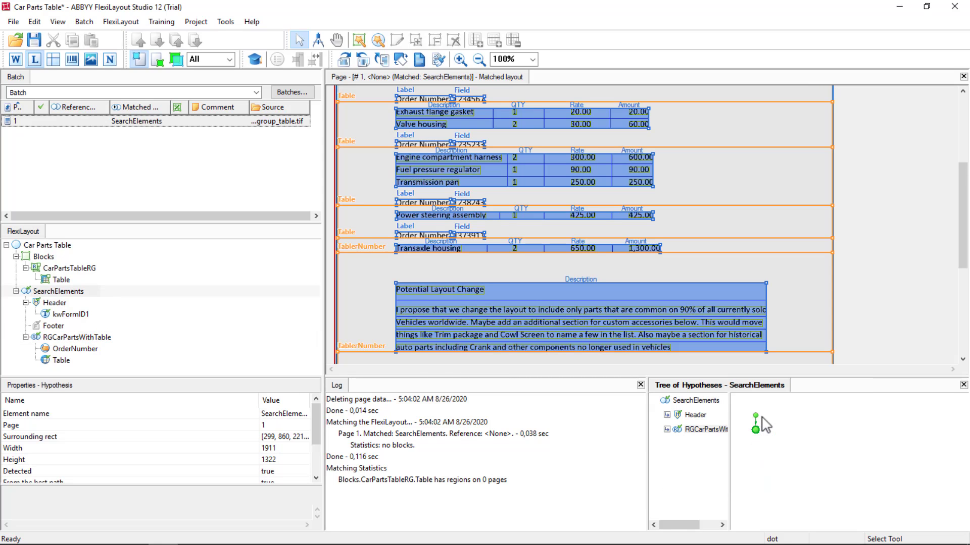
click(755, 416)
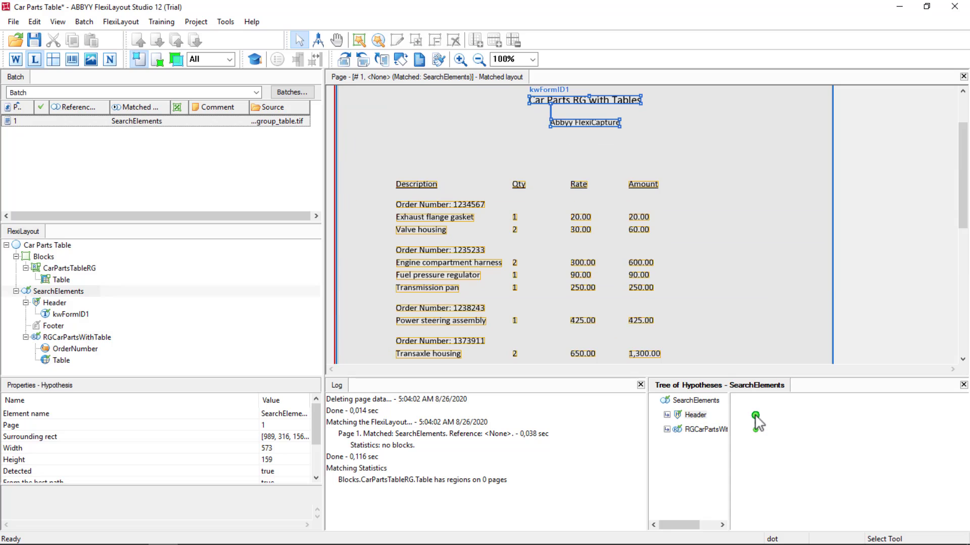
click(756, 430)
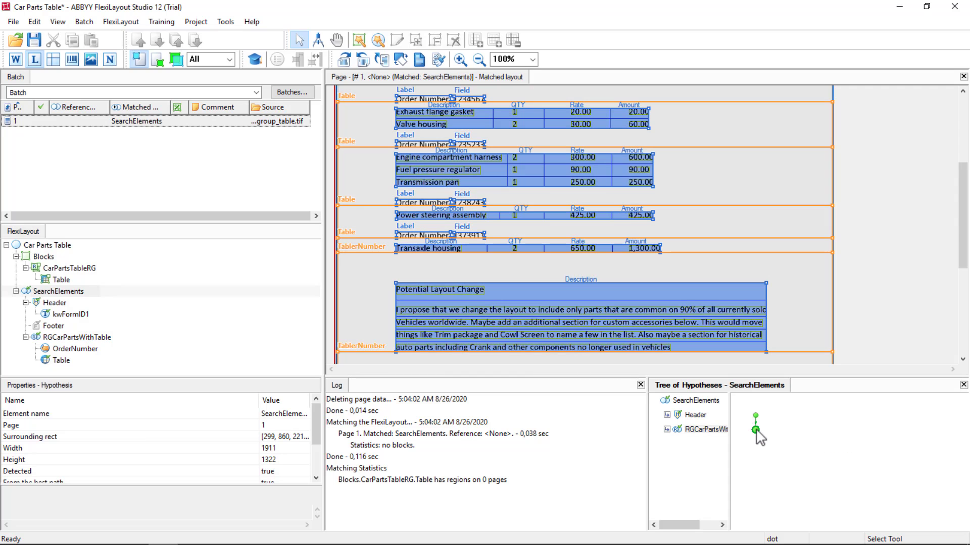
- Examine the individual RGCarPartsWithTable instance hypotheses through the fifth, including the fourth instance's OrderNumber and Table
double_click(756, 431)
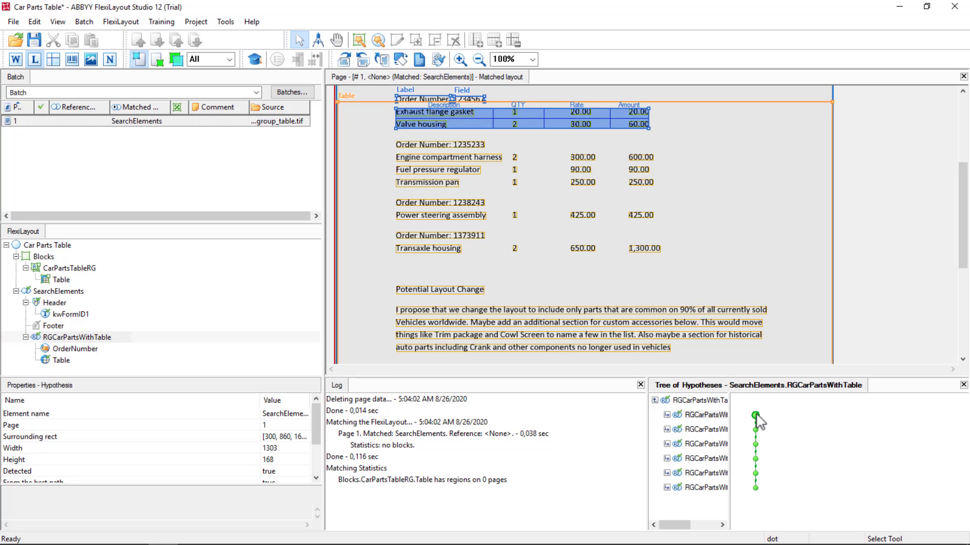
click(755, 430)
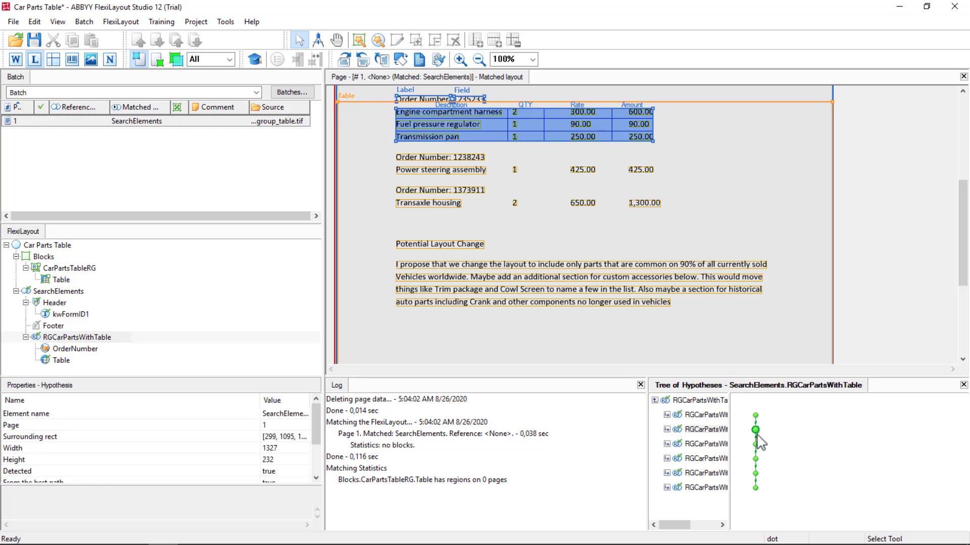
click(756, 444)
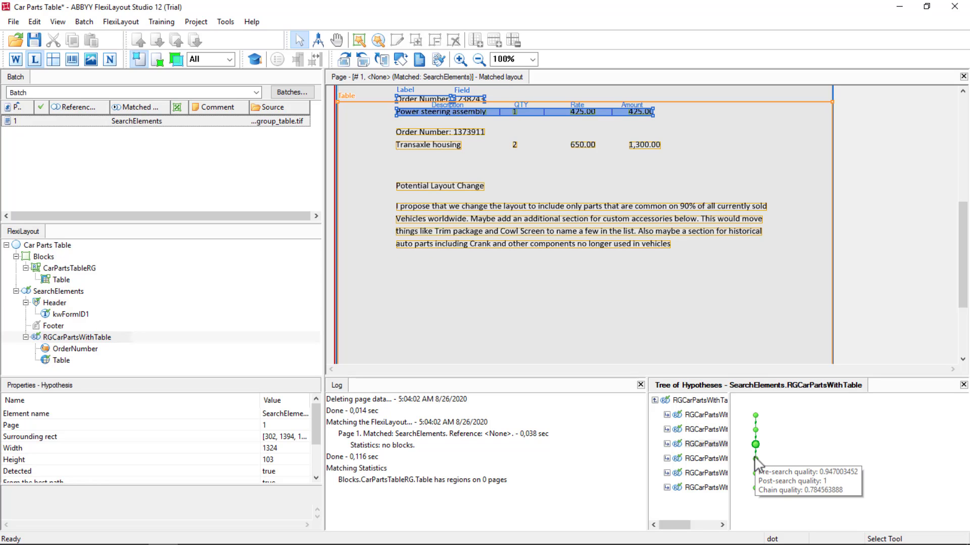
click(756, 459)
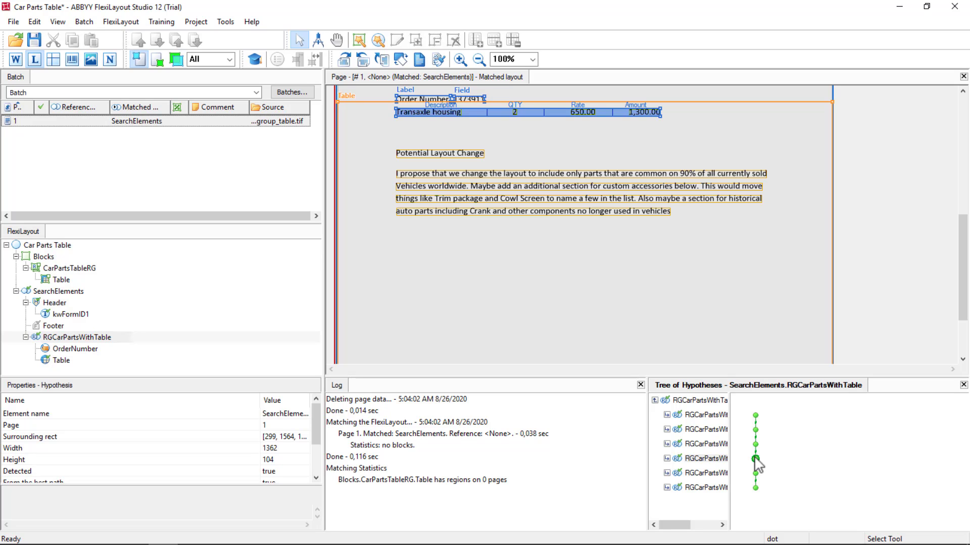
double_click(756, 458)
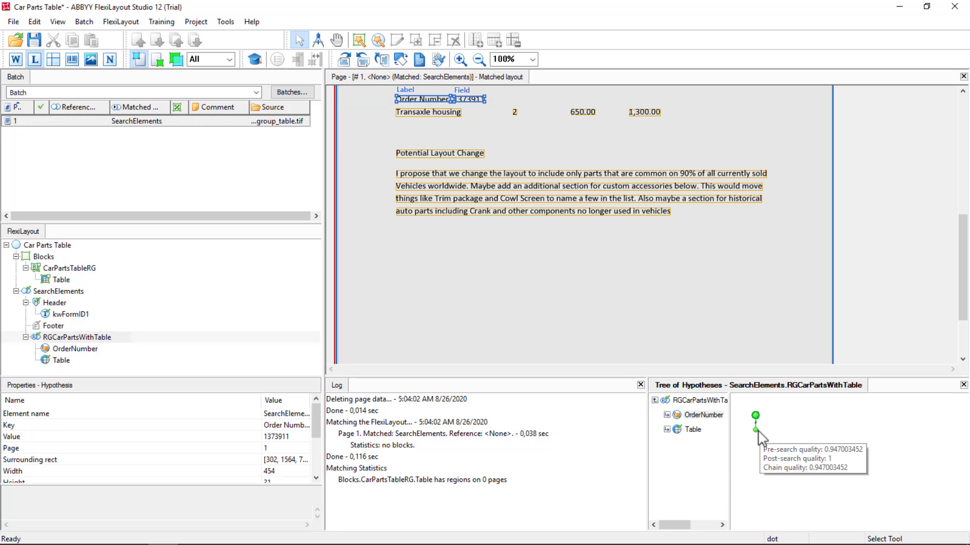
click(756, 430)
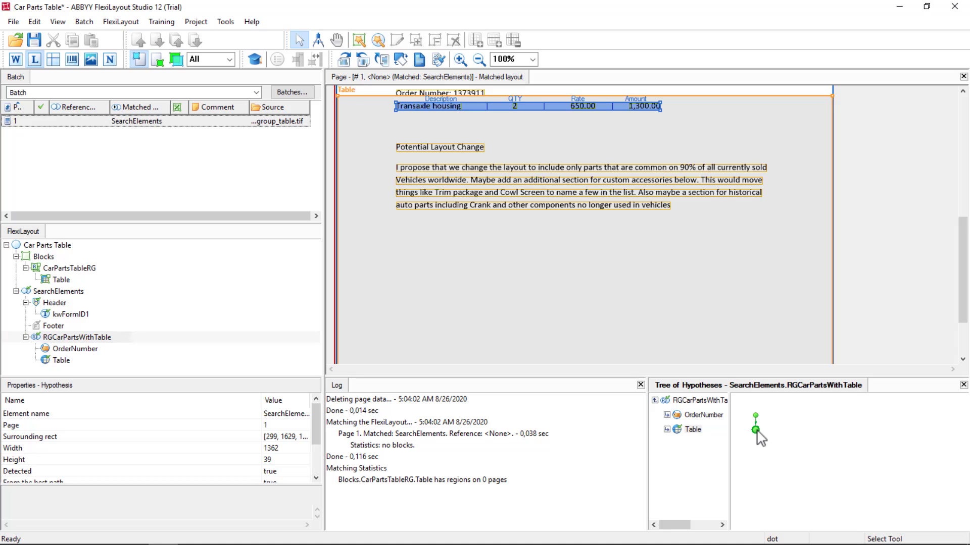
double_click(757, 431)
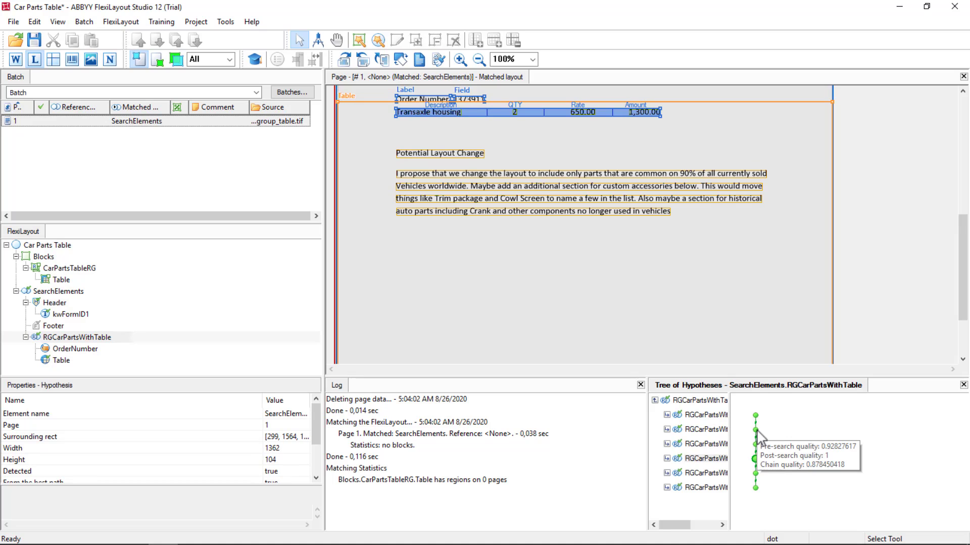
click(755, 473)
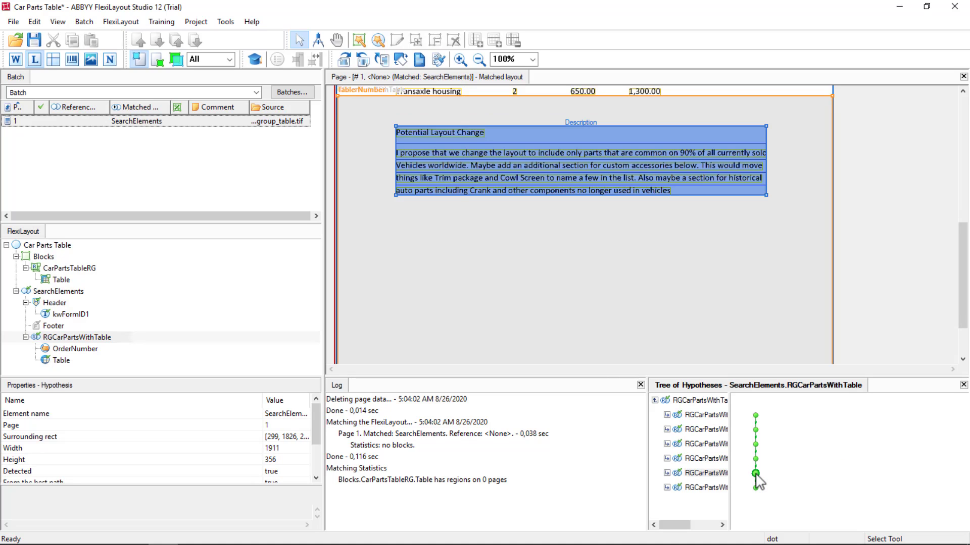
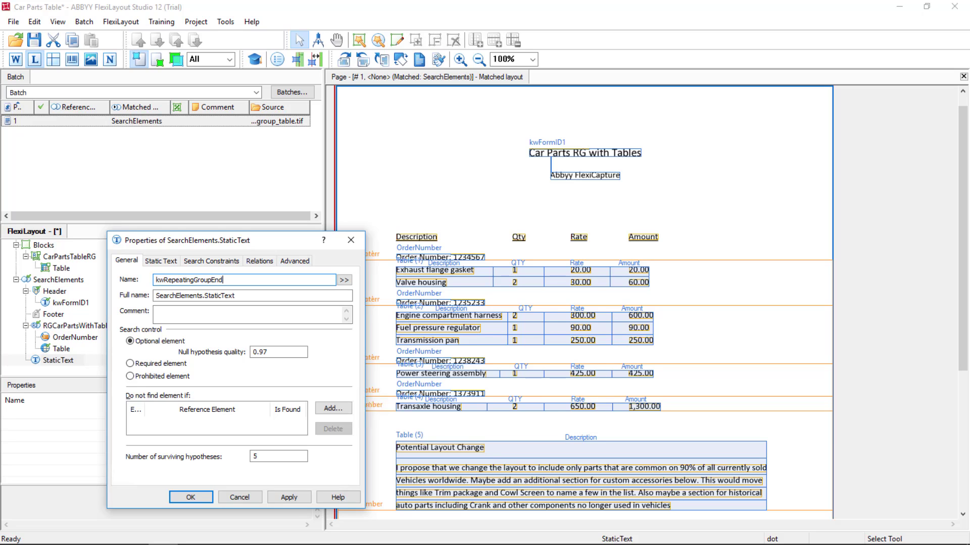
- Set the kwRepeatingGroupEnd static text element's search text to "Potential Layout Change" and save its properties
click(161, 260)
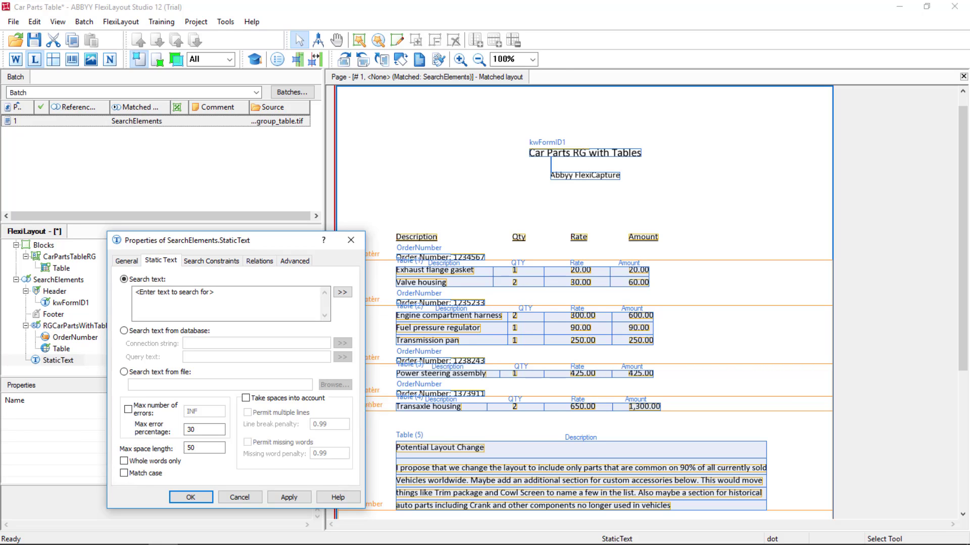
click(466, 454)
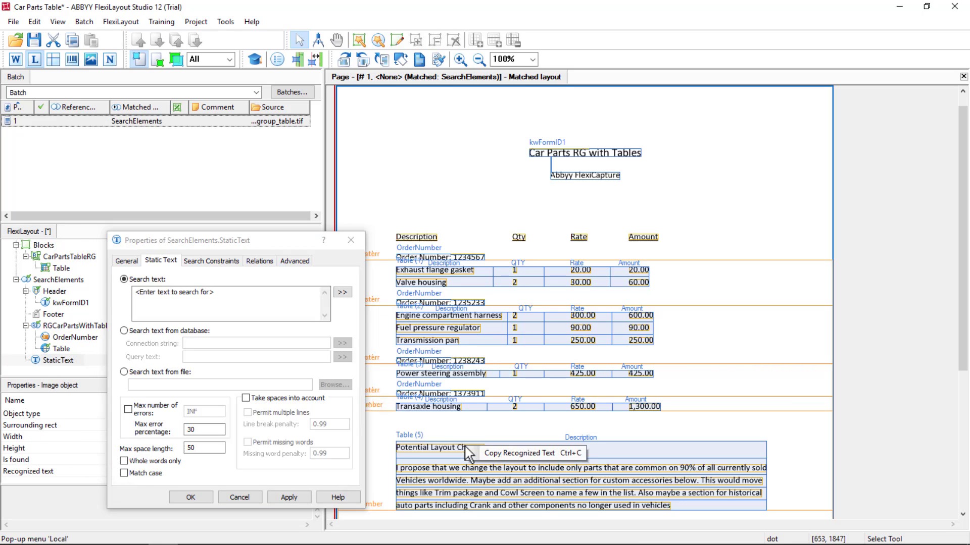
click(223, 296)
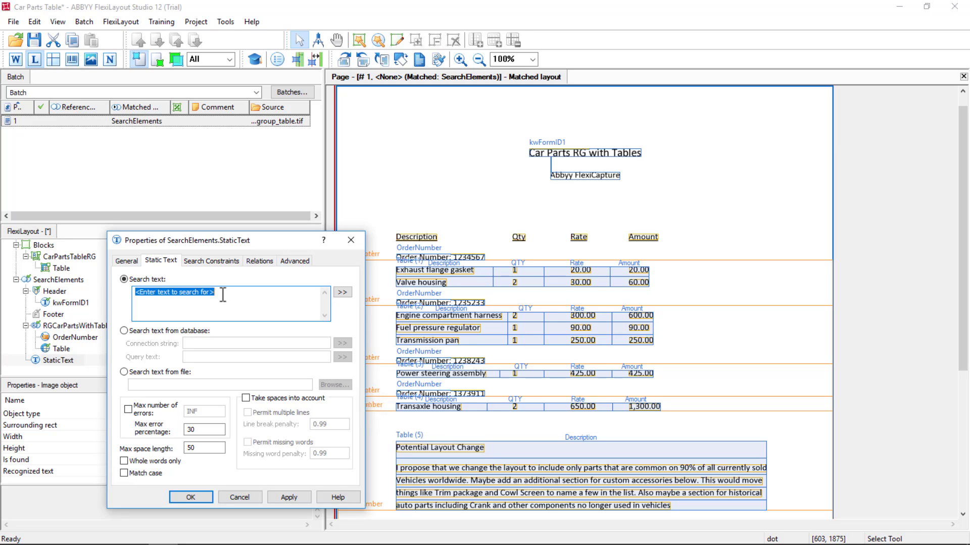
text(Potential Layout Change)
click(276, 497)
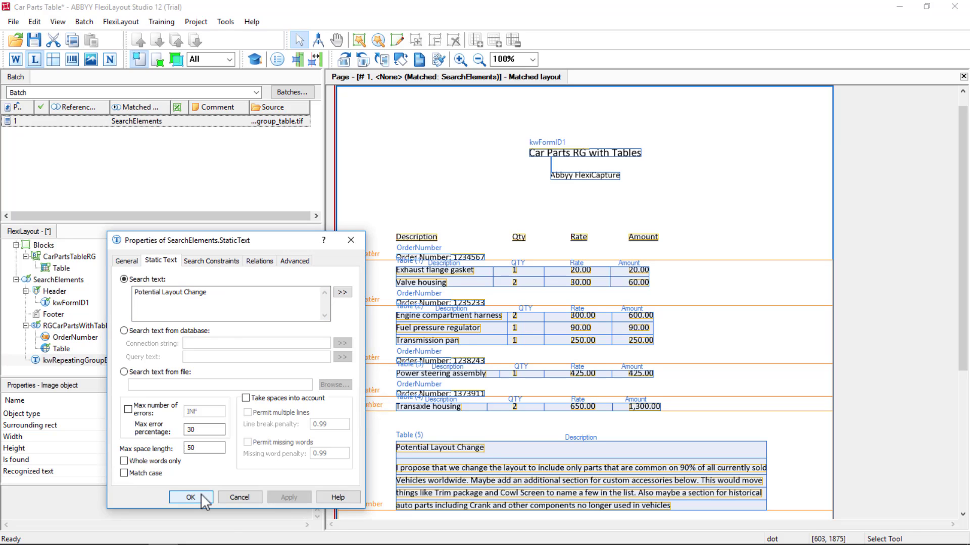
click(200, 495)
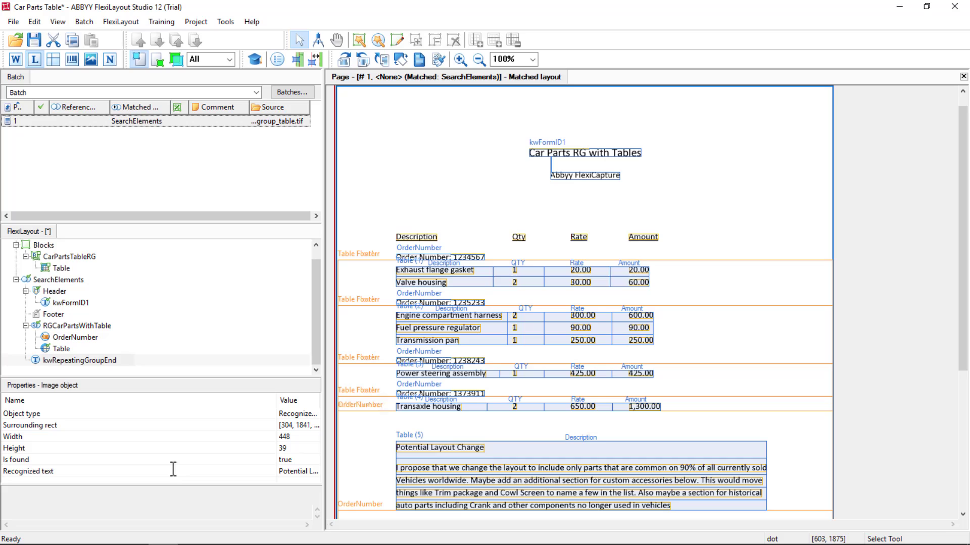
- Move kwRepeatingGroupEnd above RGCarPartsWithTable in the search elements, and match page 1 to examine its hypothesis
click(66, 362)
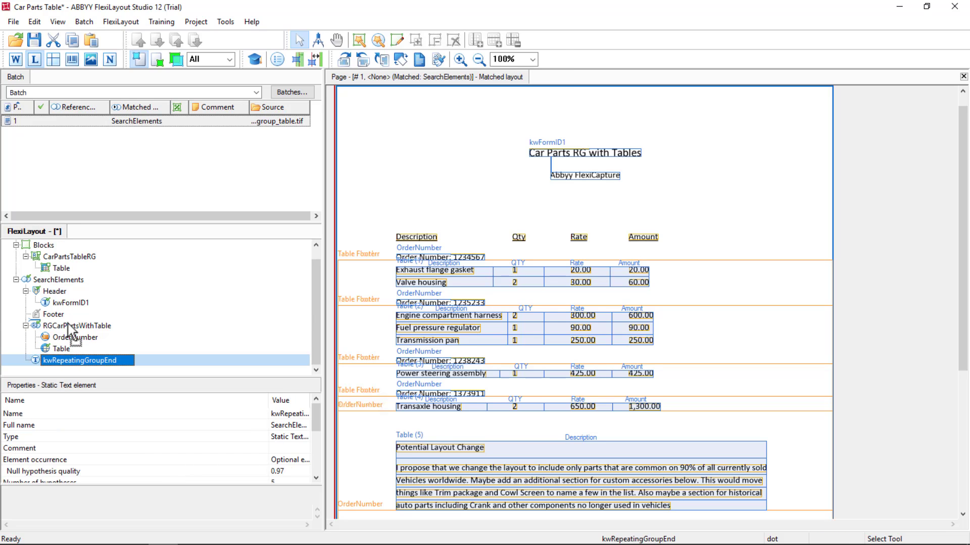
drag(68, 323, 72, 329)
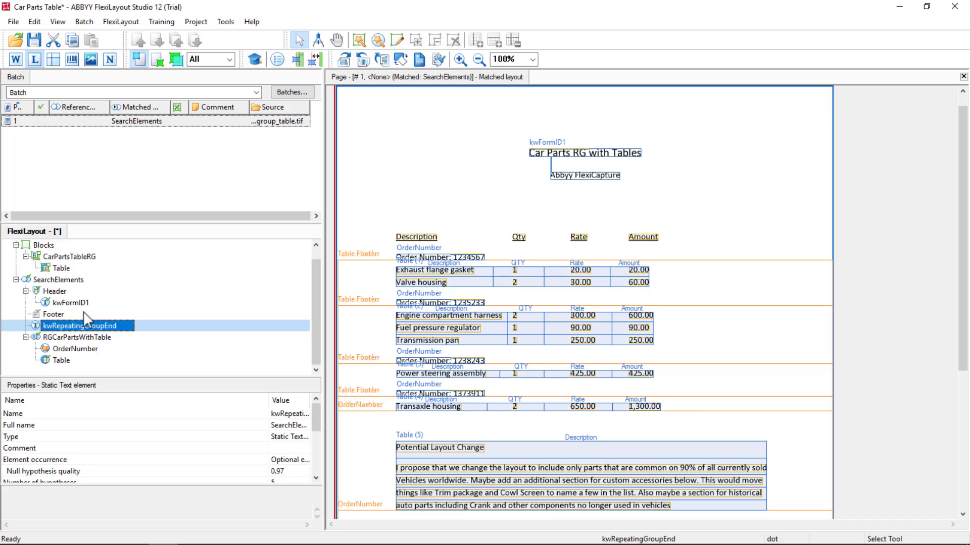
right_click(72, 123)
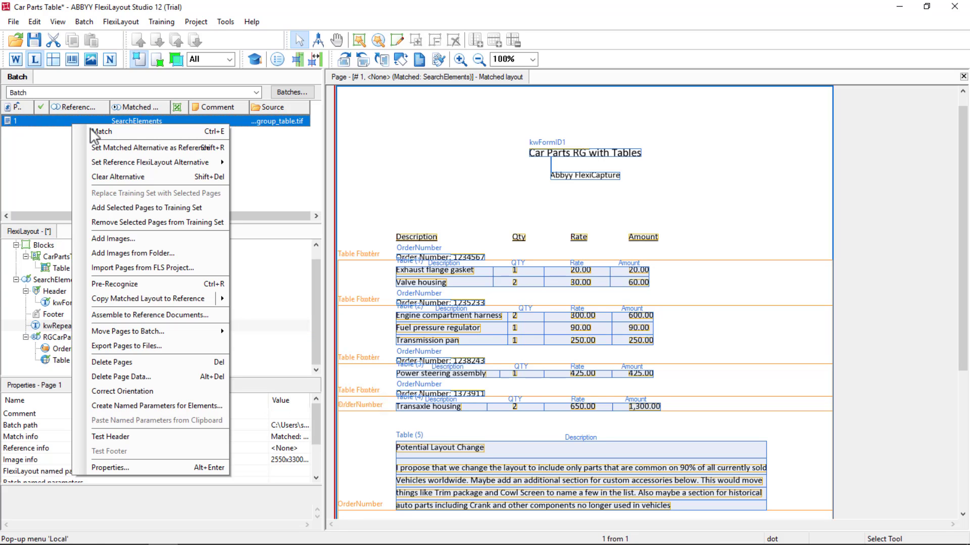
click(93, 131)
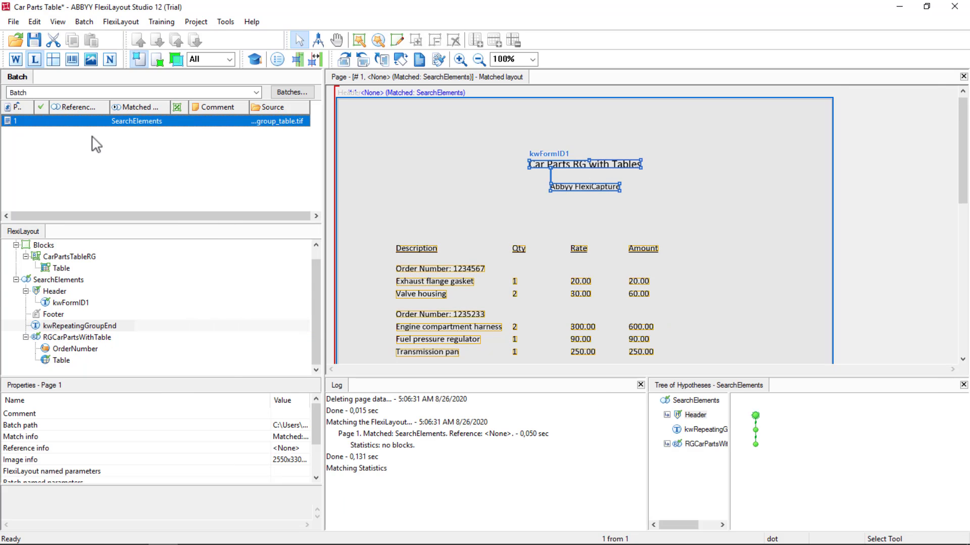
click(756, 430)
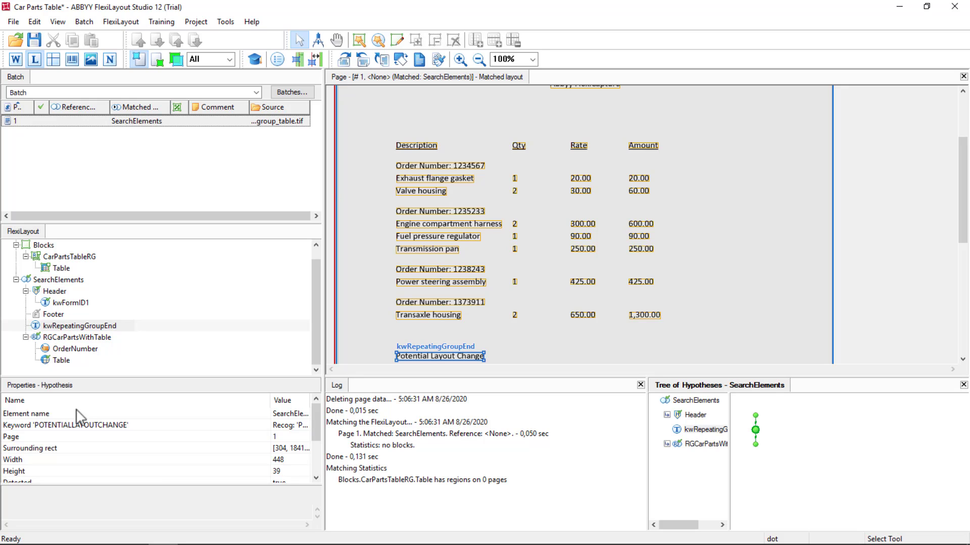
- Start a new relation for the RGCarPartsWithTable repeating group, with kwRepeatingGroupEnd as its reference element
double_click(58, 338)
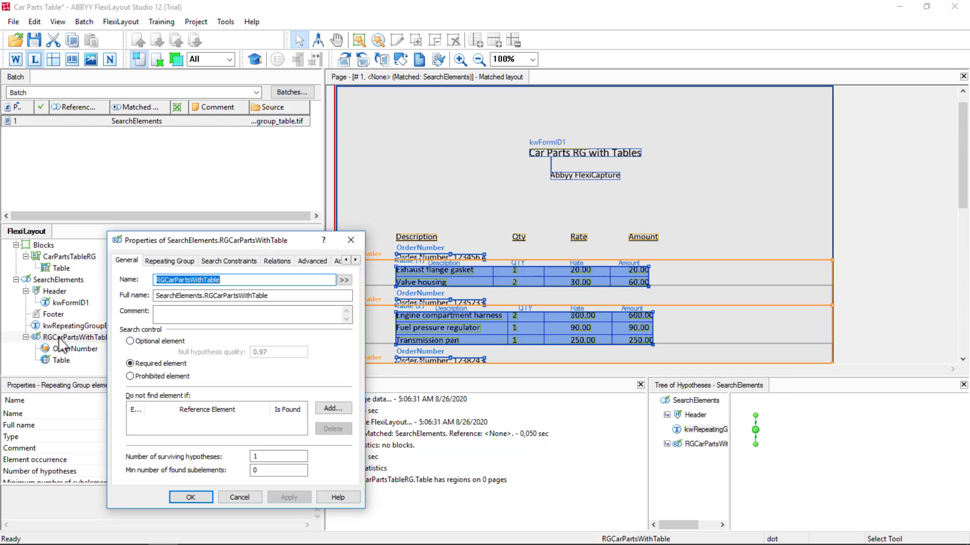
click(277, 261)
click(143, 400)
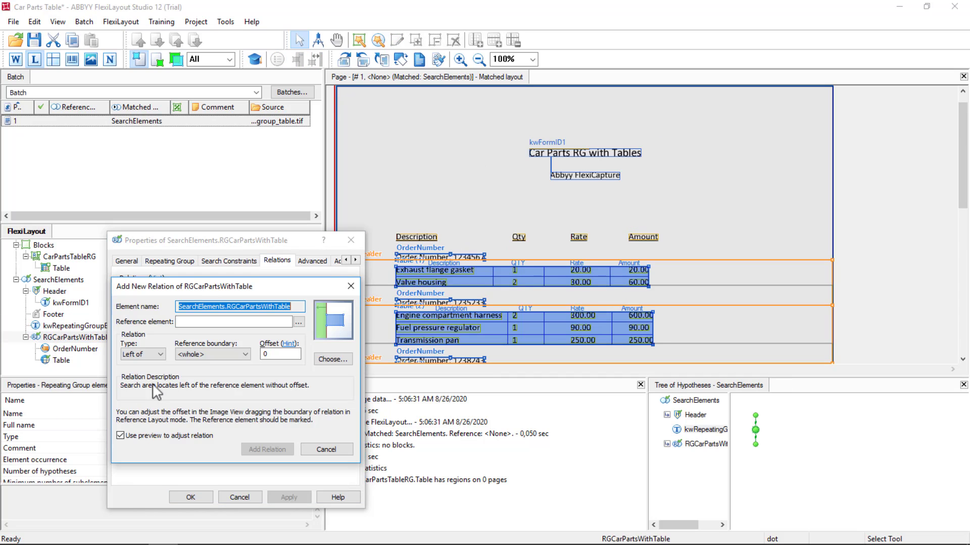
click(299, 322)
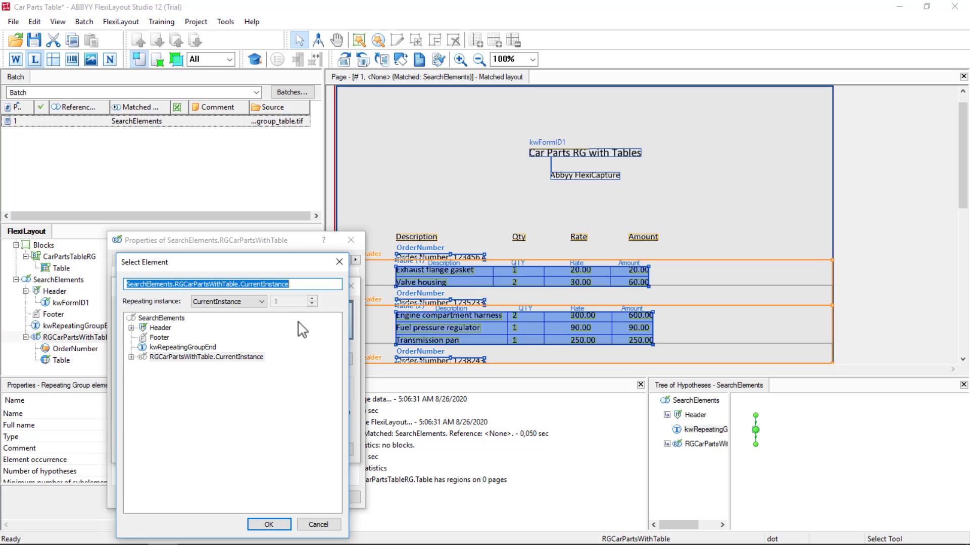
click(183, 347)
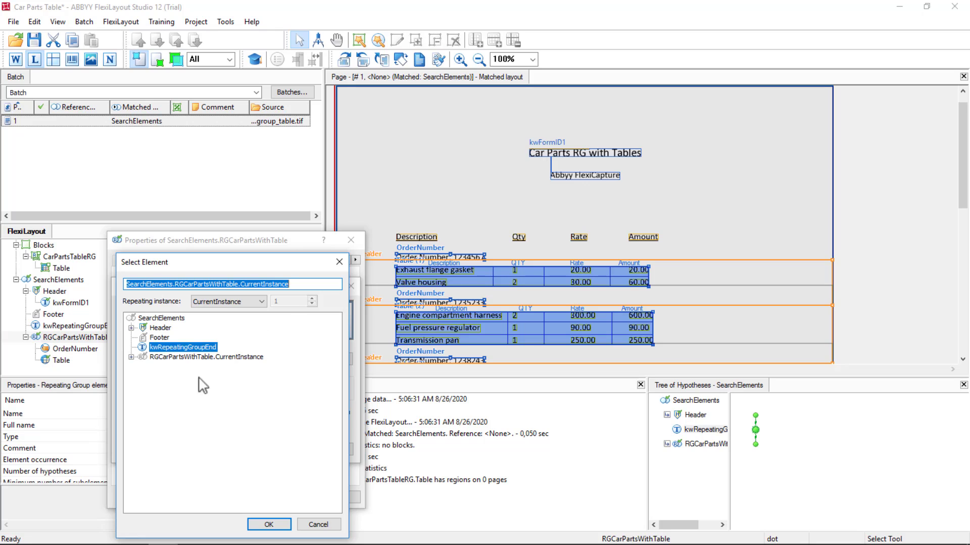
click(269, 525)
- Set the relation type to Above with reference boundary Top, add the relation and save the repeating group's properties
click(143, 354)
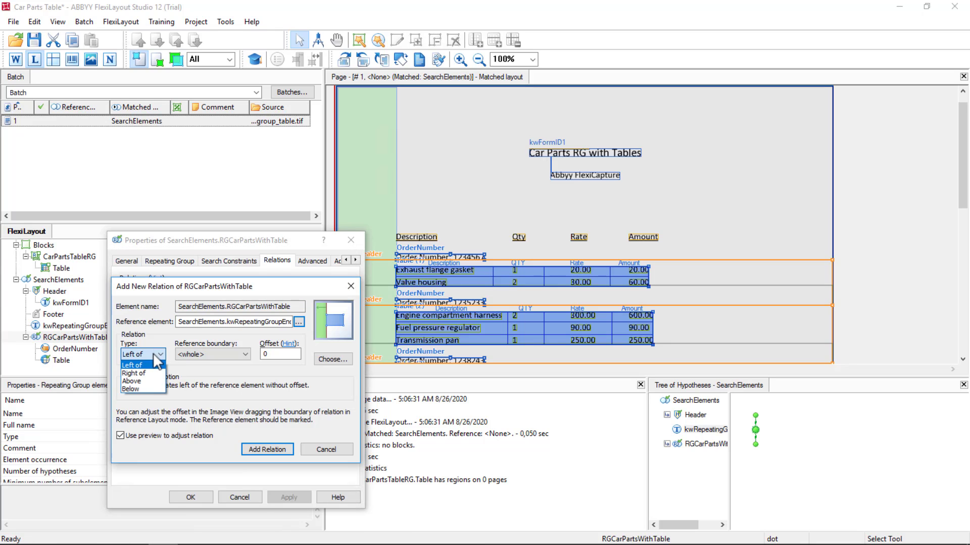
click(143, 382)
click(203, 354)
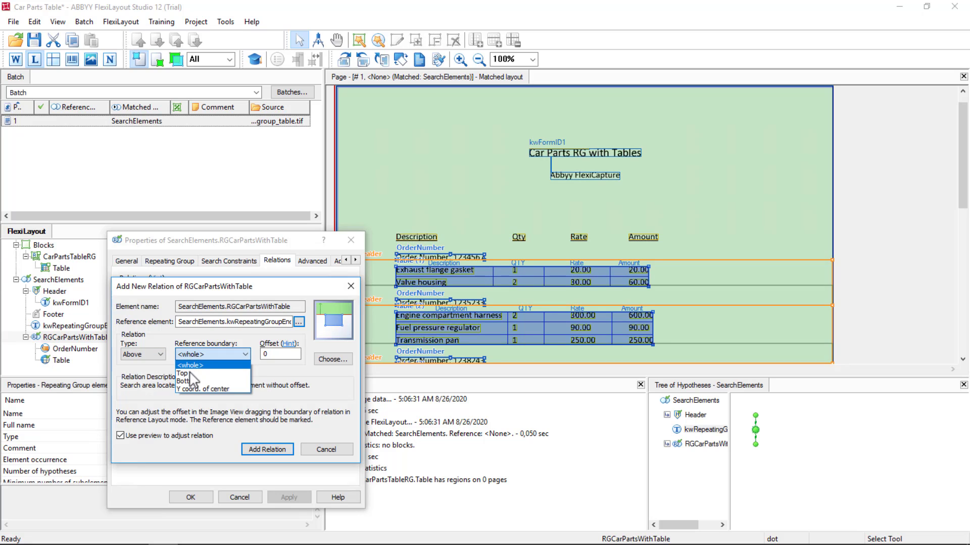
click(197, 372)
click(260, 450)
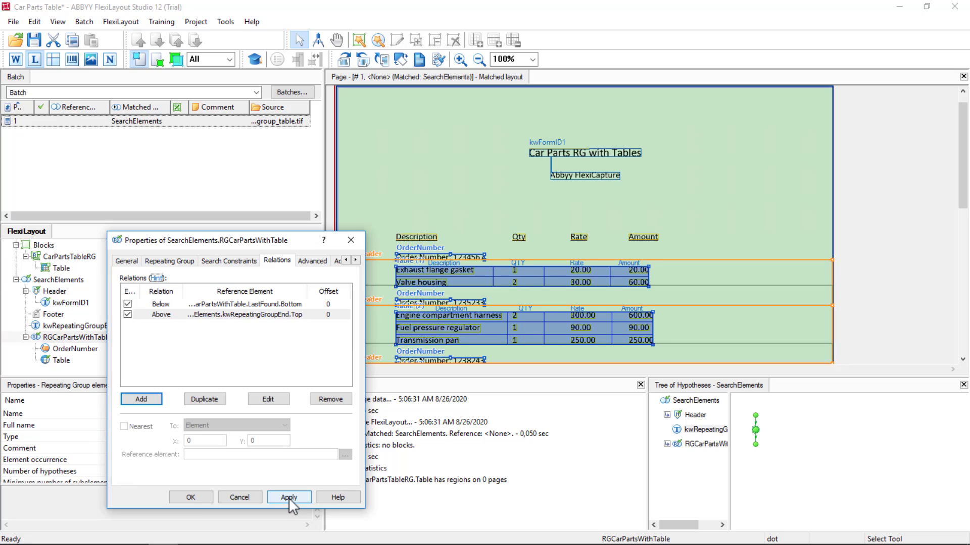
click(289, 497)
click(202, 495)
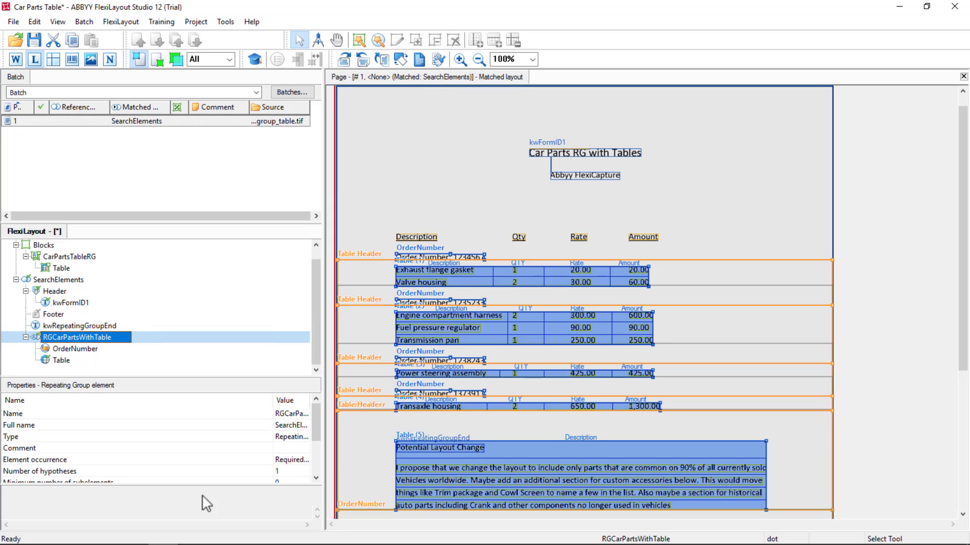
- Rematch page 1 with the new relation and examine the RGCarPartsWithTable hypothesis
right_click(154, 121)
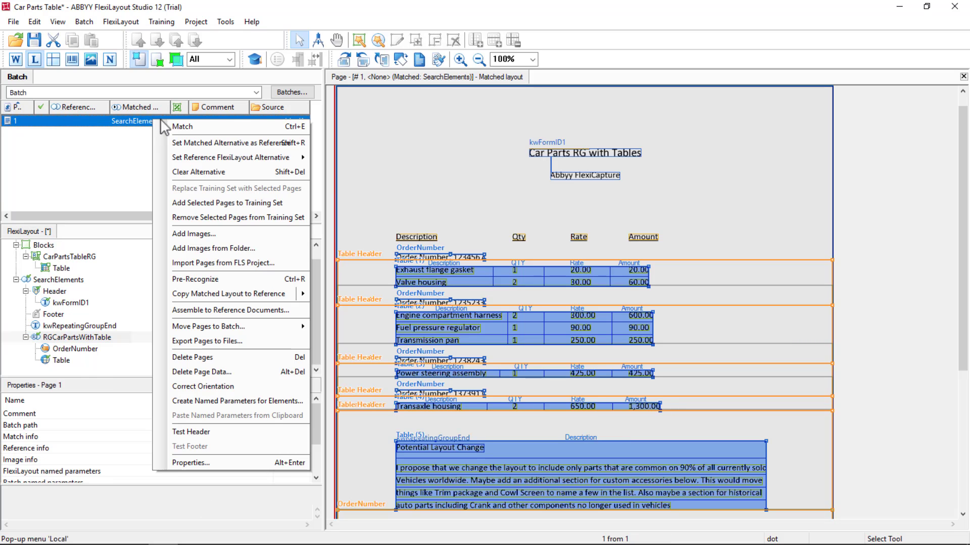
click(179, 126)
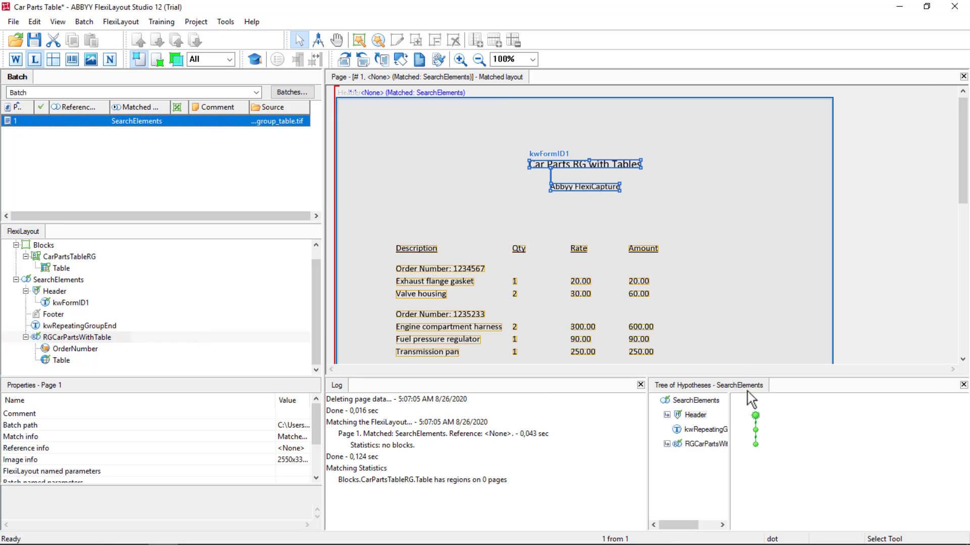
click(755, 445)
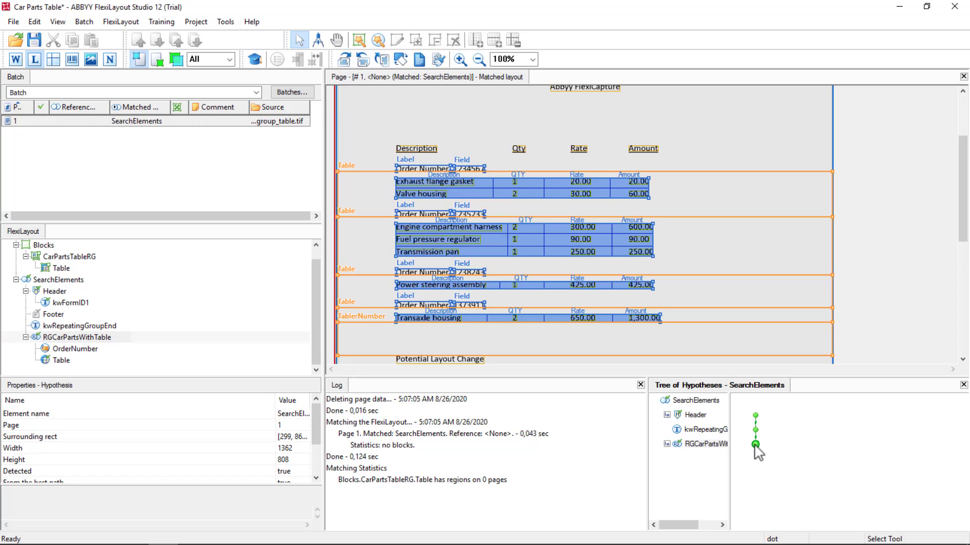
- Examine the hypotheses of the first four RGCarPartsWithTable instances one by one on page 1
double_click(755, 445)
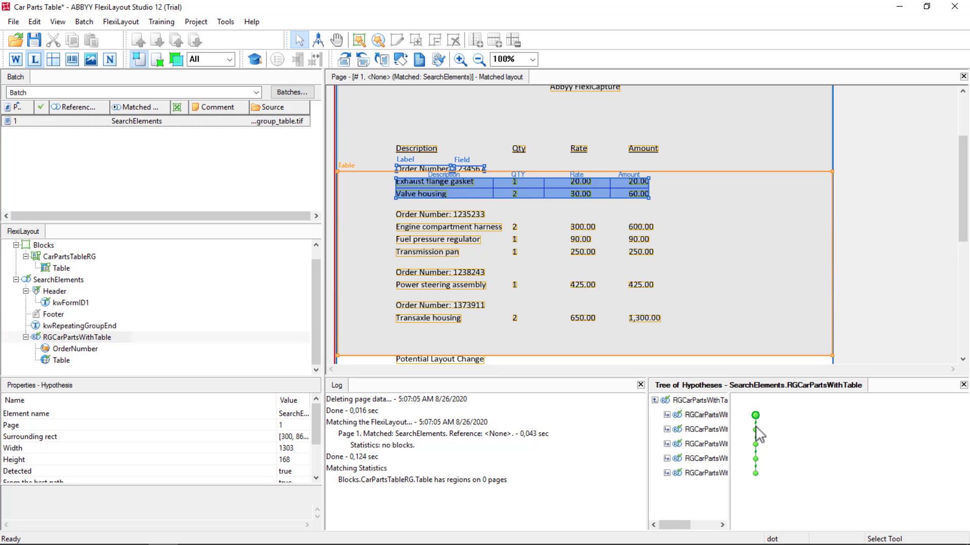
click(756, 430)
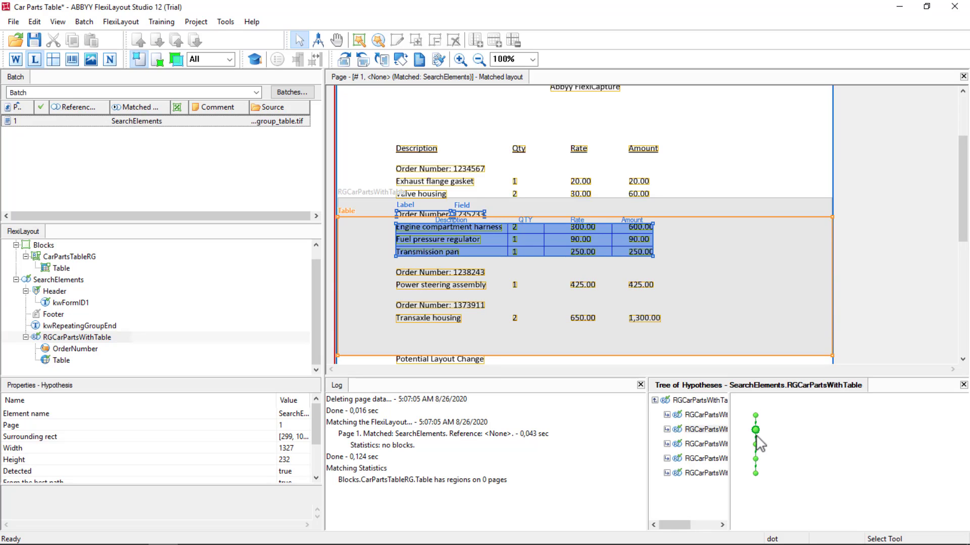
click(756, 445)
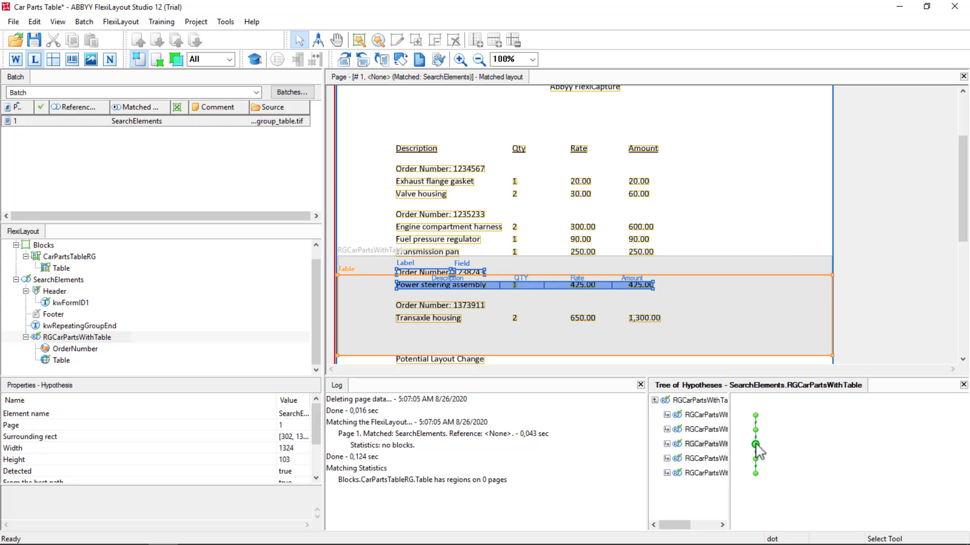
click(756, 459)
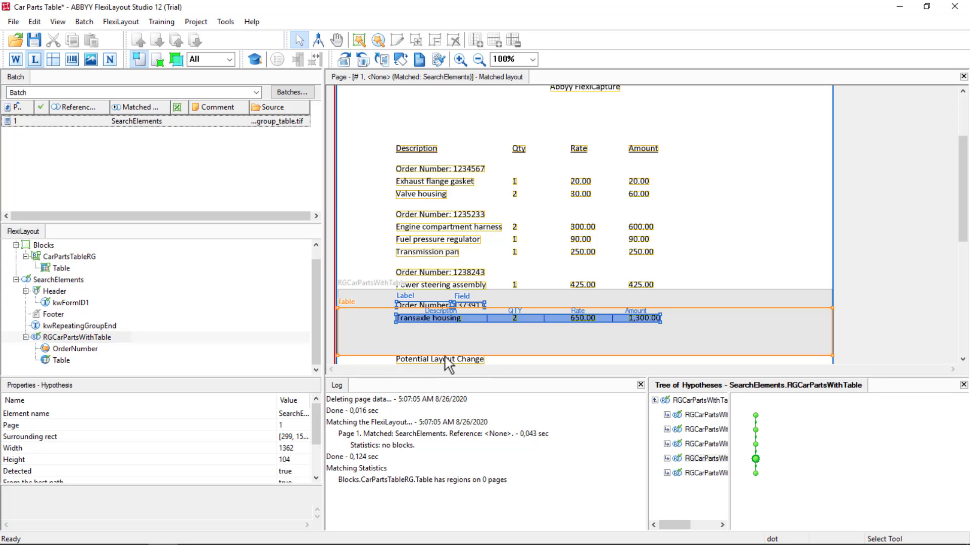
- Examine the OrderNumber and Table hypotheses inside the last RGCarPartsWithTable instance, including the table's header, footer and body, and return to the instances
double_click(755, 475)
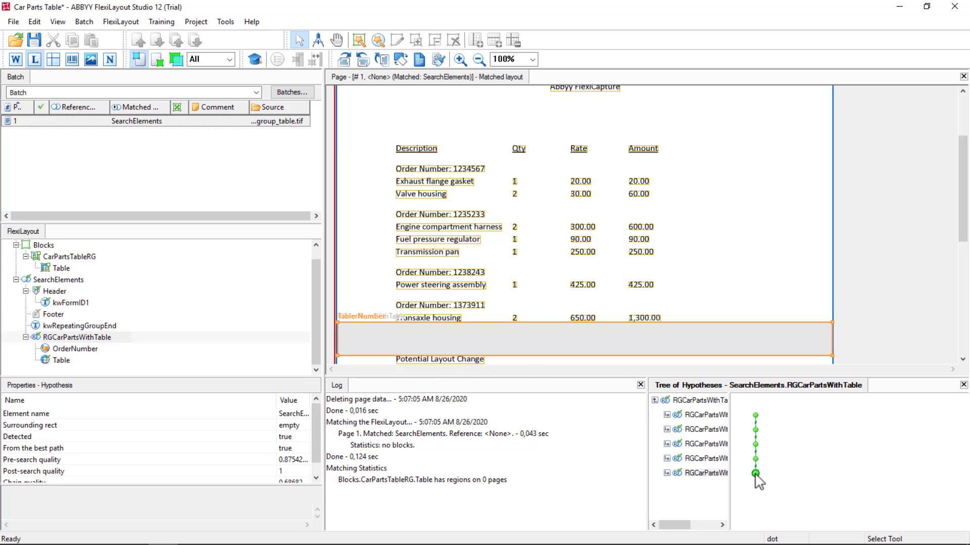
mouse_move(756, 434)
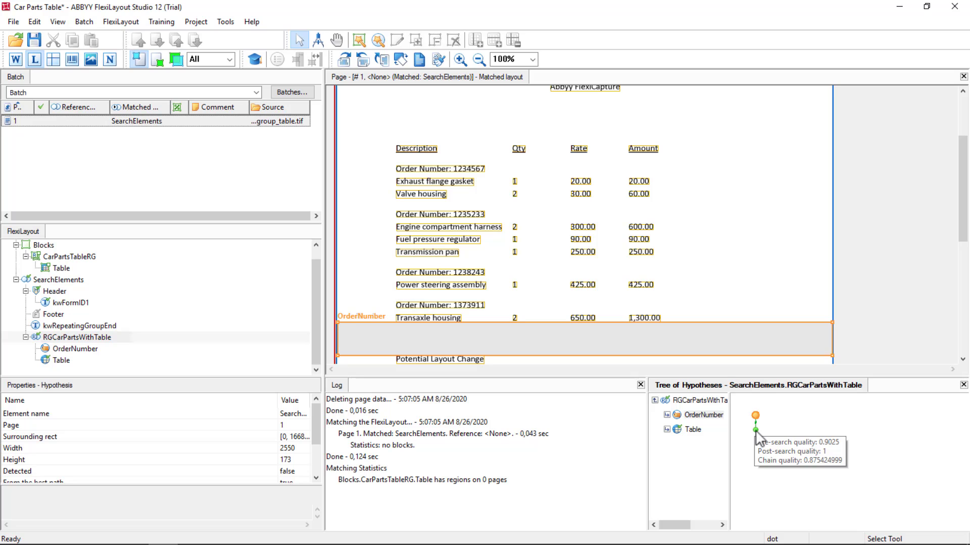
double_click(755, 430)
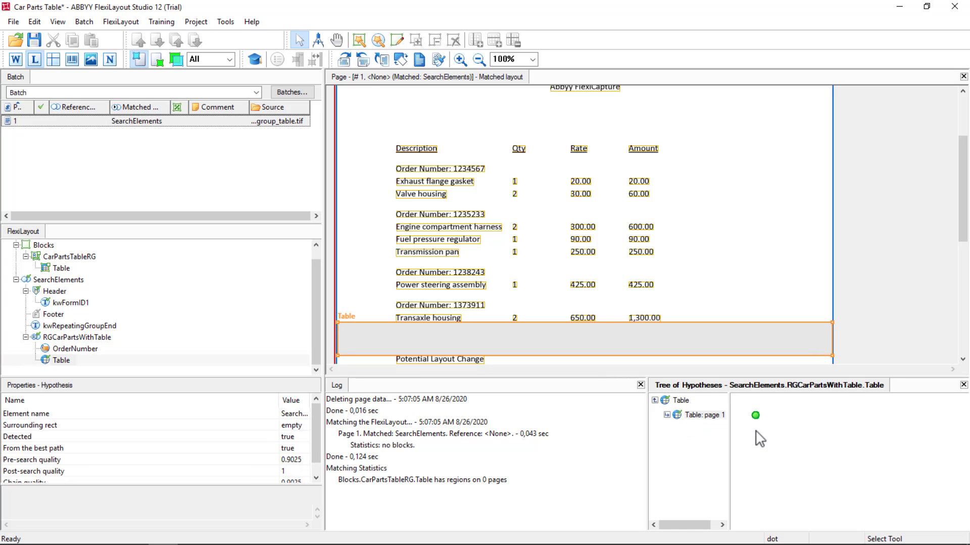
mouse_move(758, 417)
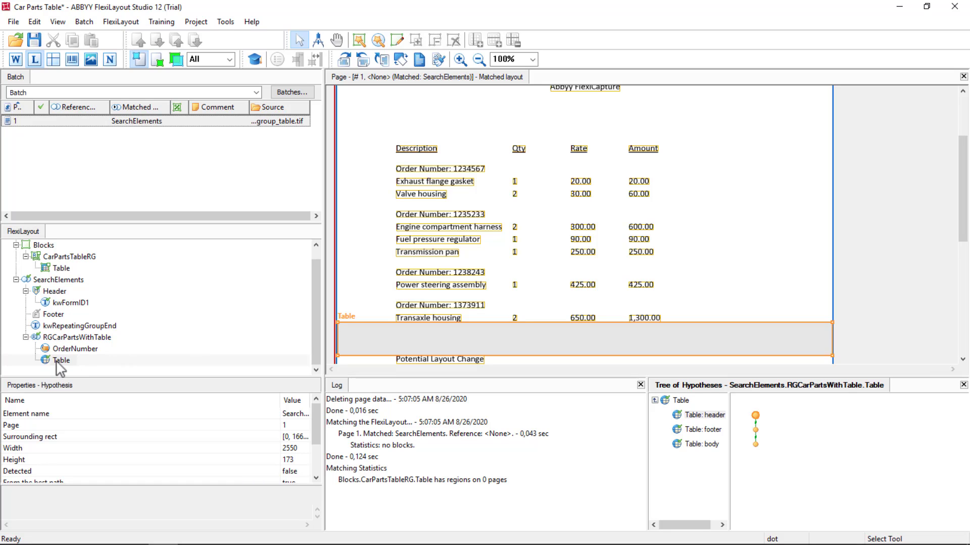
double_click(771, 423)
double_click(762, 418)
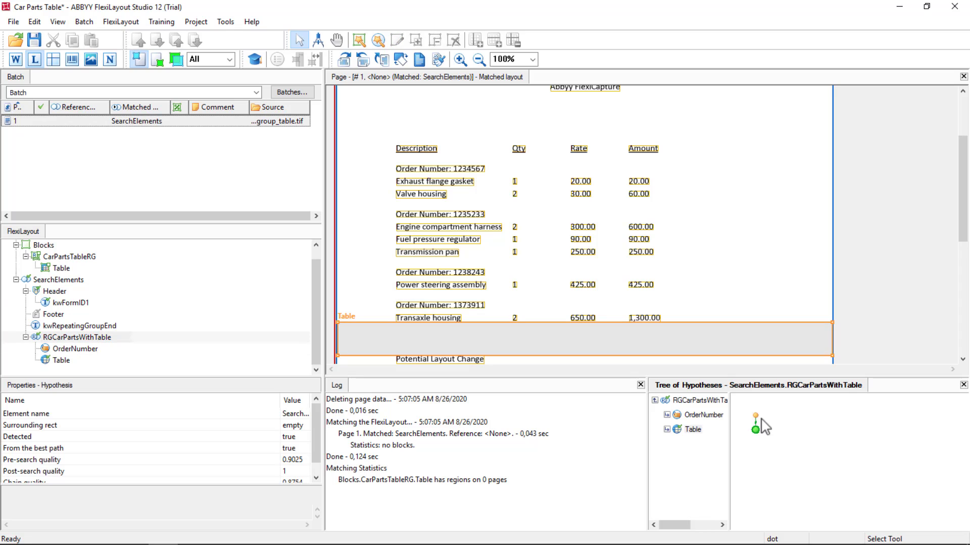
click(665, 426)
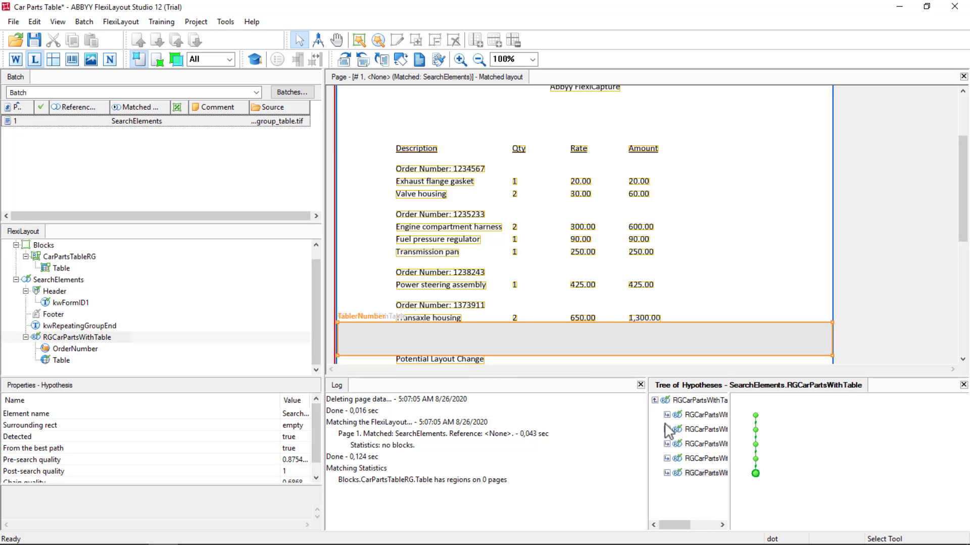
- Add a condition to RGCarPartsWithTable's Table element not to find it if the current instance's OrderNumber is not found, and save its properties
double_click(61, 360)
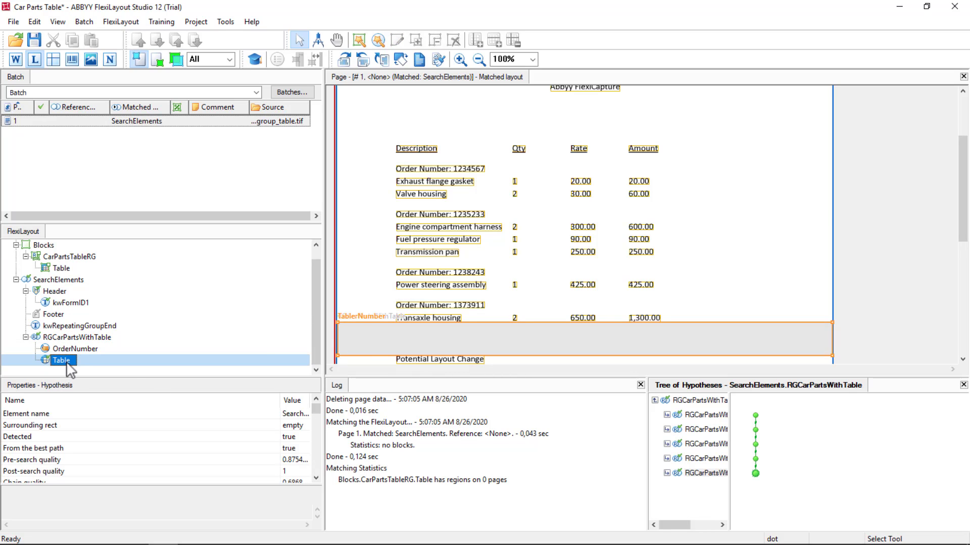
click(331, 408)
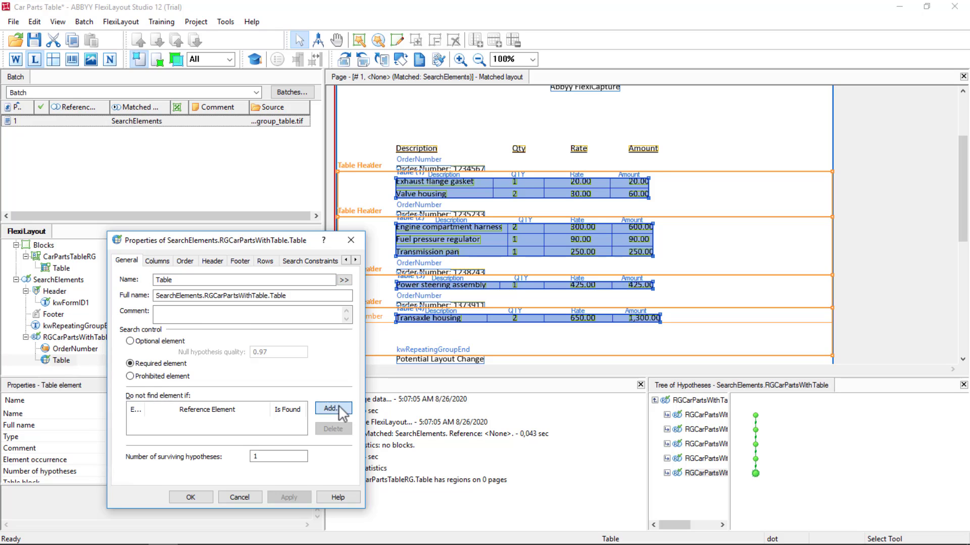
click(318, 365)
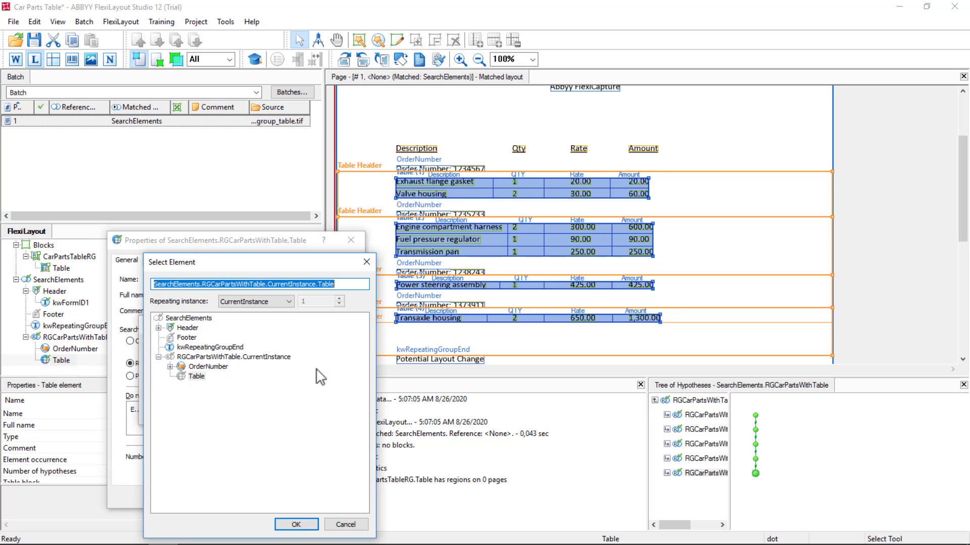
click(205, 366)
click(297, 525)
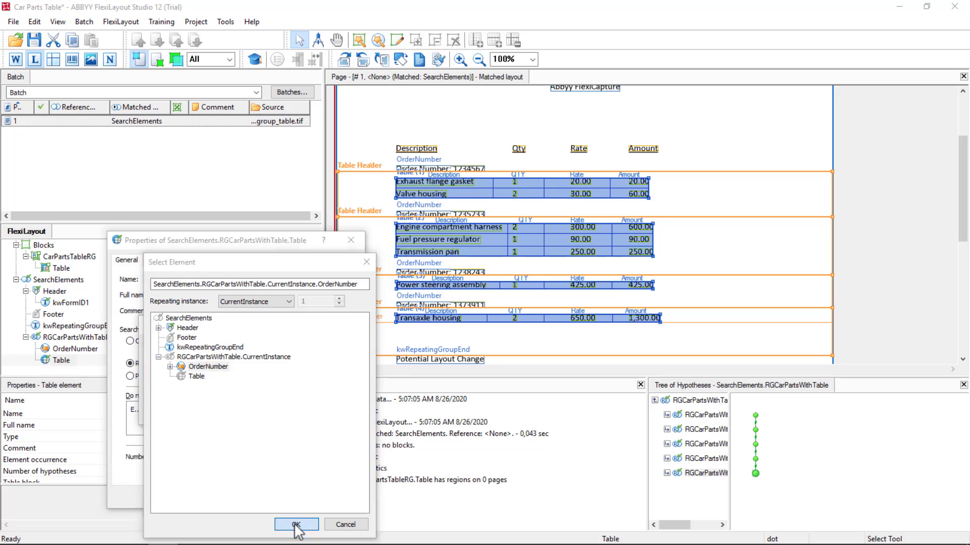
click(293, 386)
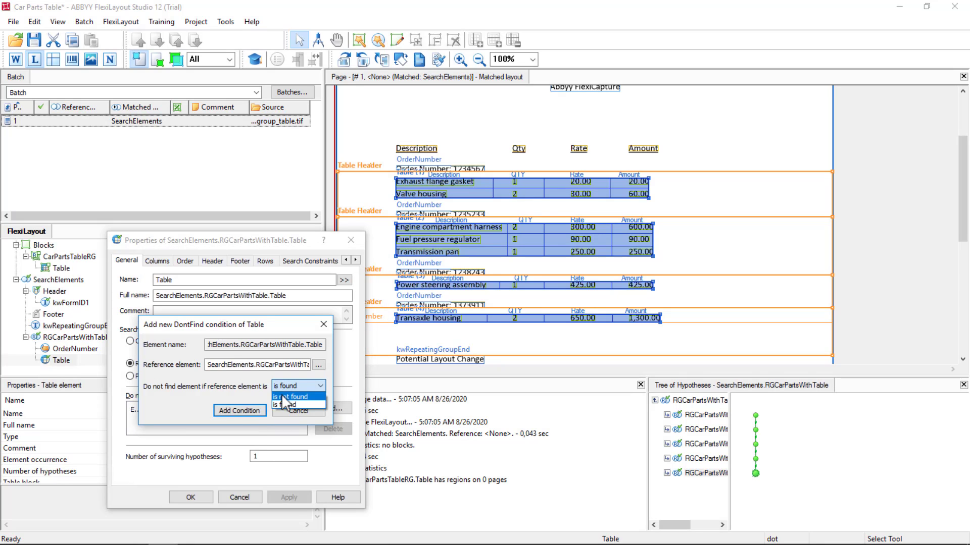
click(291, 397)
click(252, 411)
click(283, 498)
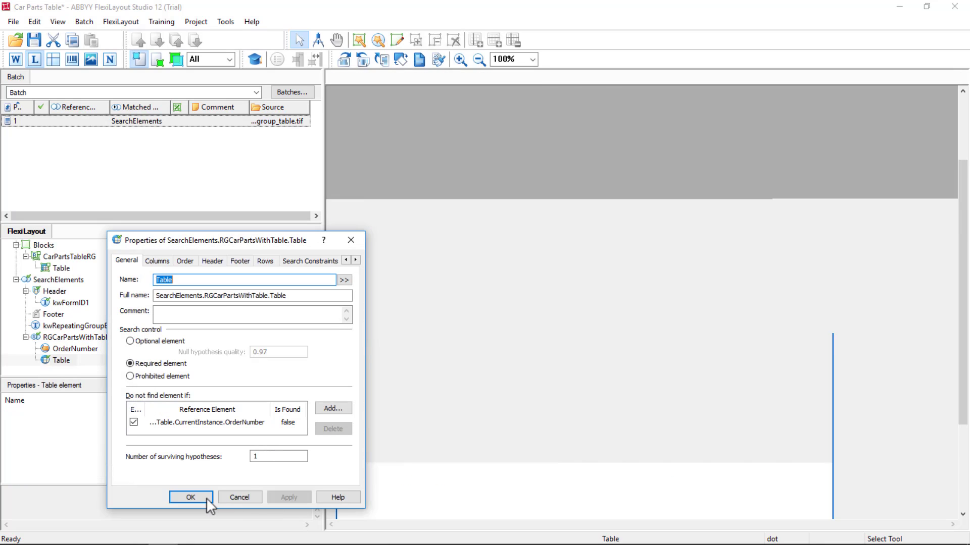
click(205, 498)
- Rematch page 1 with the new Table condition and examine each RGCarPartsWithTable instance's hypothesis
right_click(101, 121)
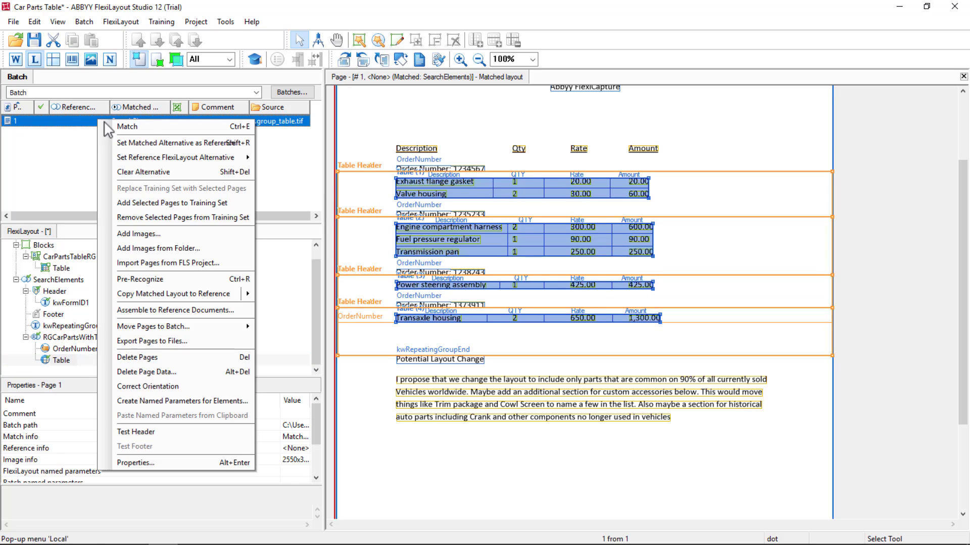
click(115, 125)
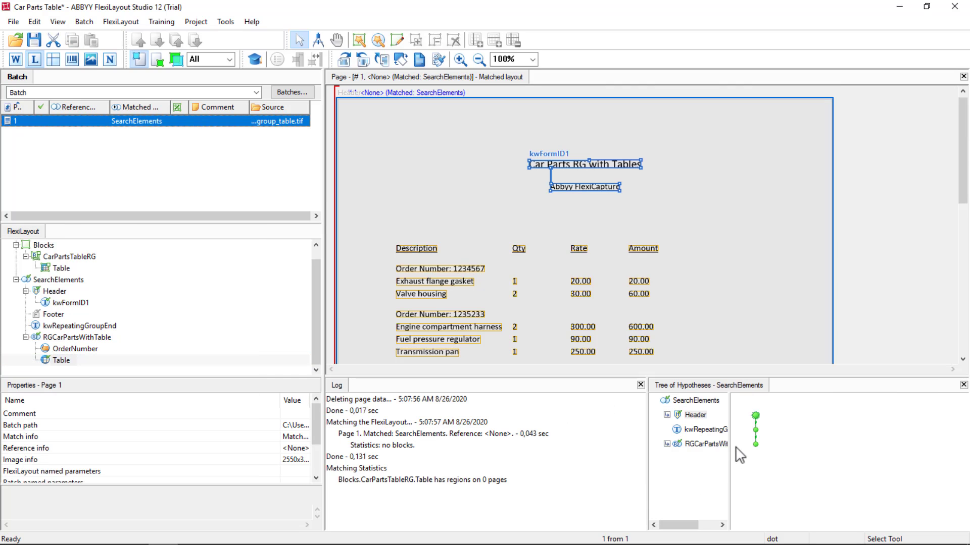
click(755, 445)
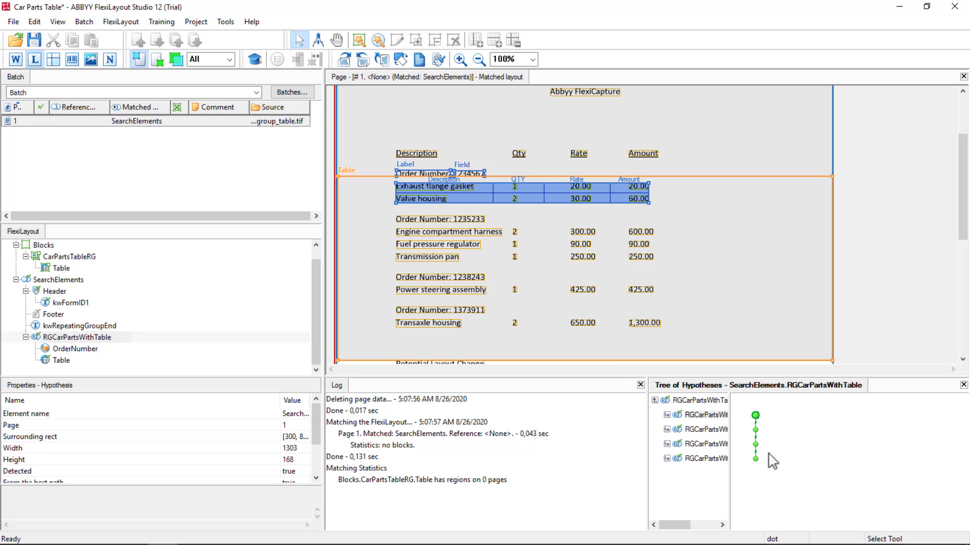
click(755, 430)
click(755, 445)
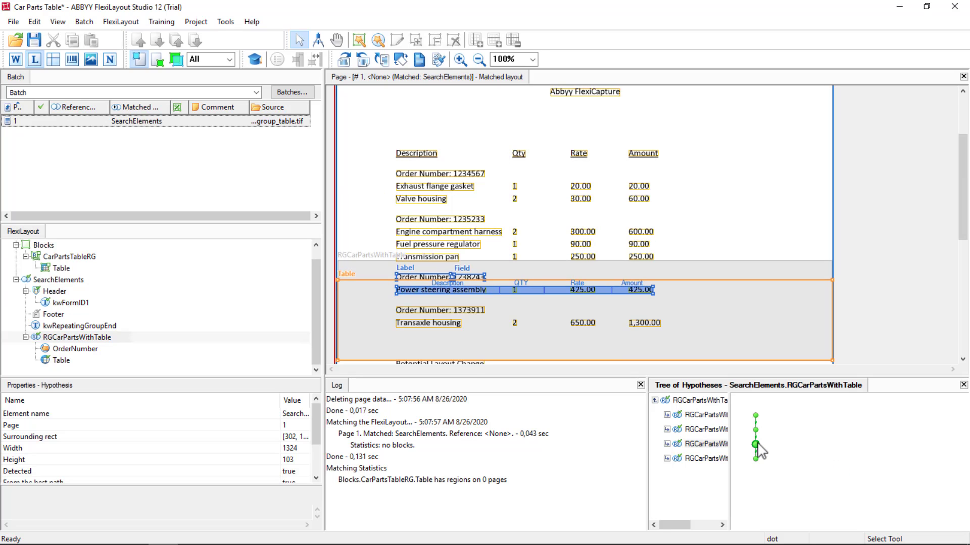
click(755, 459)
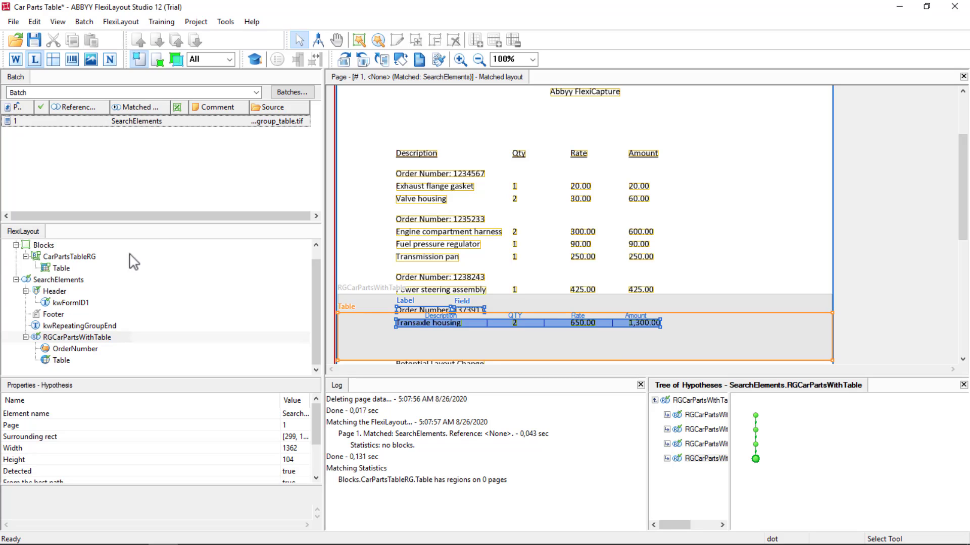
- Add a text block named OrderNumber to the CarPartsTableRG block
right_click(85, 257)
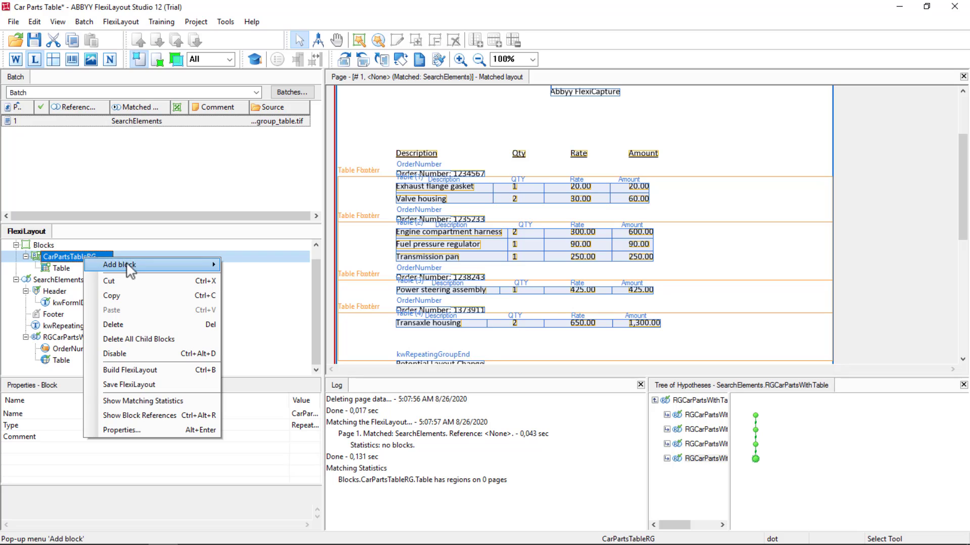
mouse_move(126, 264)
click(242, 264)
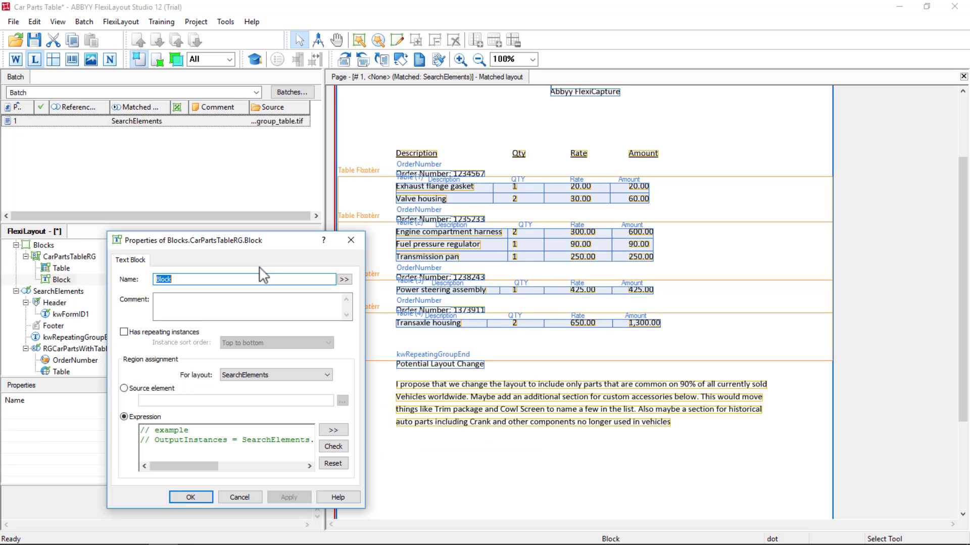
text(OrderNumber)
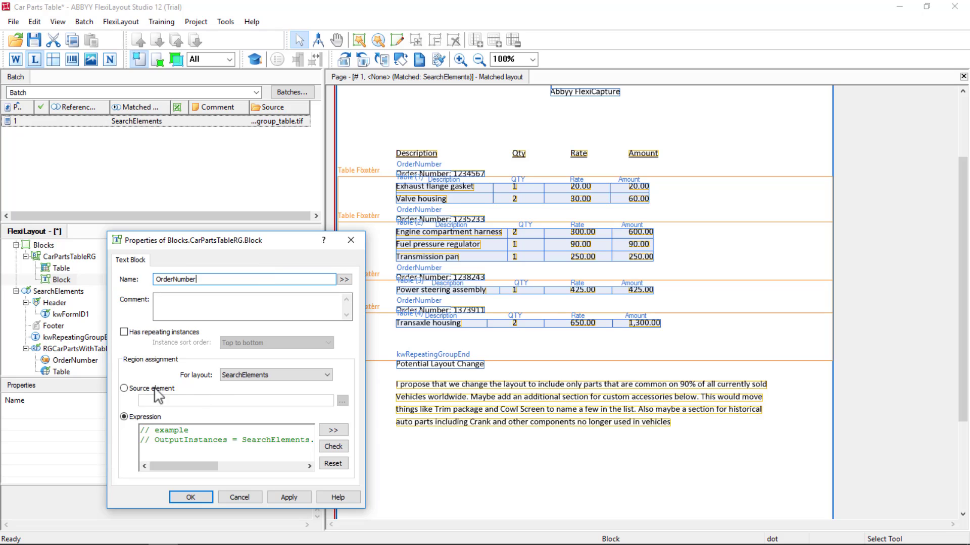
- Assign SearchElements.RGCarPartsWithTable.AllInstances.OrderNumber as the OrderNumber block's source element and save the block
click(127, 389)
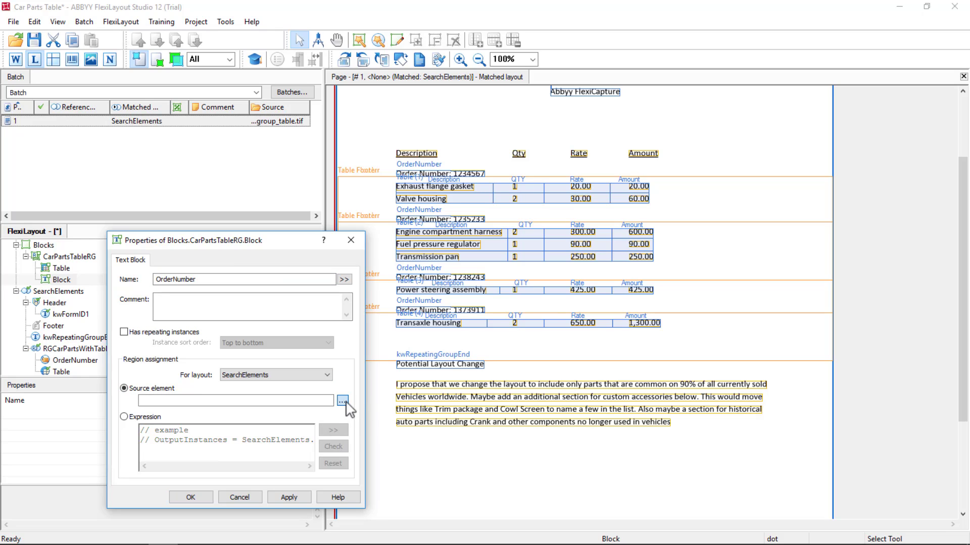
click(342, 401)
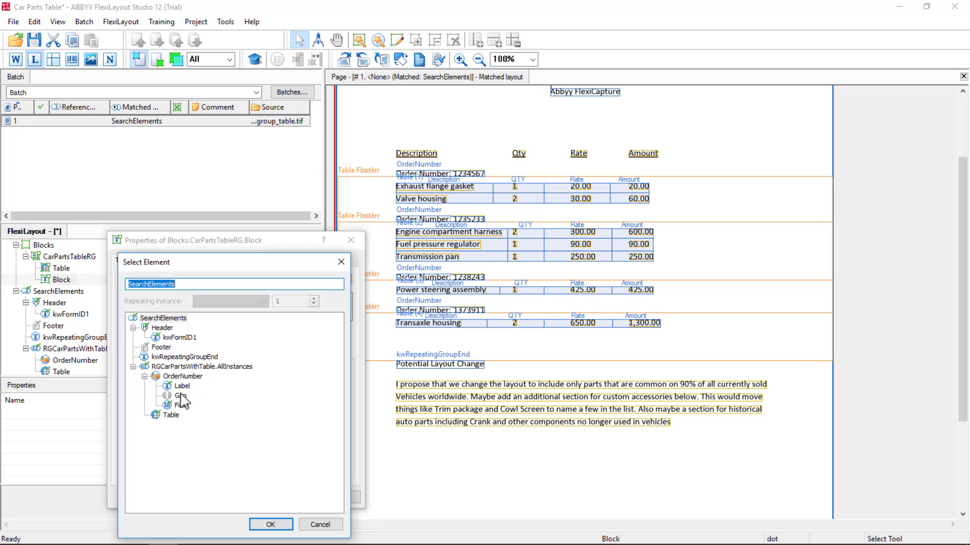
click(194, 378)
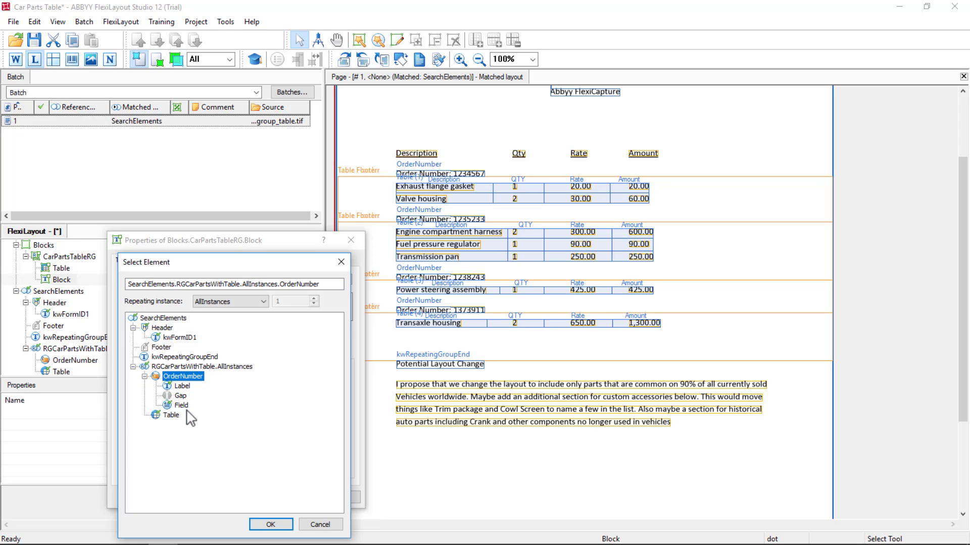
click(269, 525)
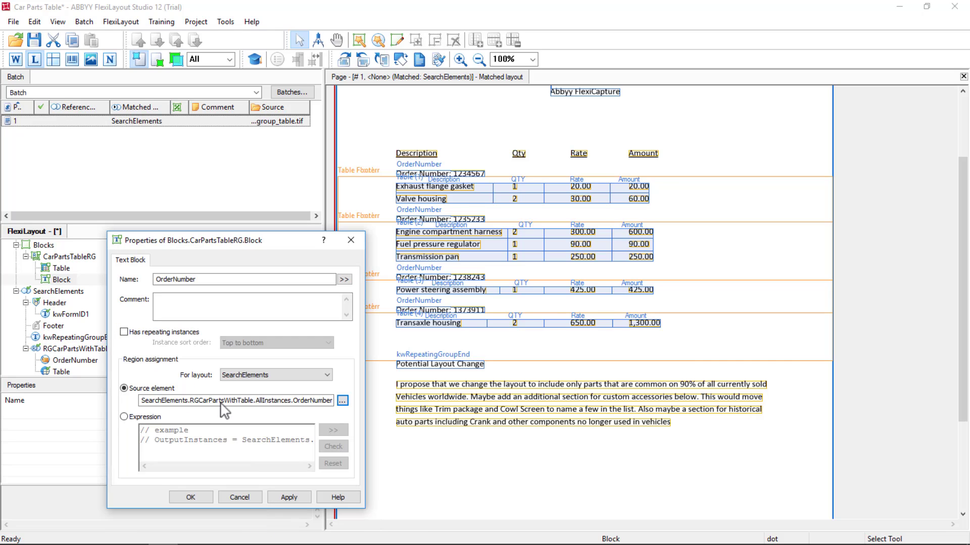
click(284, 496)
click(190, 497)
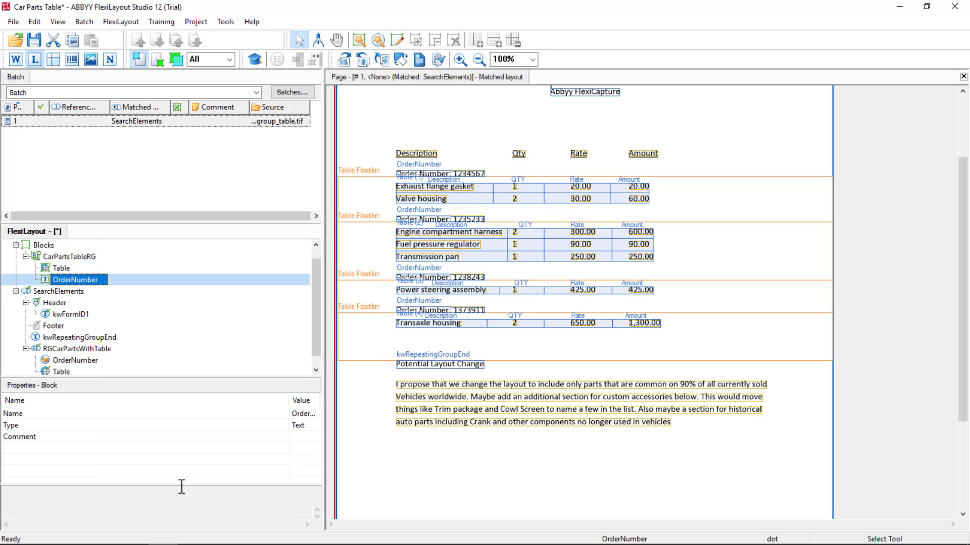
- Set the CarPartsTableRG block's source element to SearchElements.RGCarPartsWithTable.AllInstances and apply the change
click(61, 257)
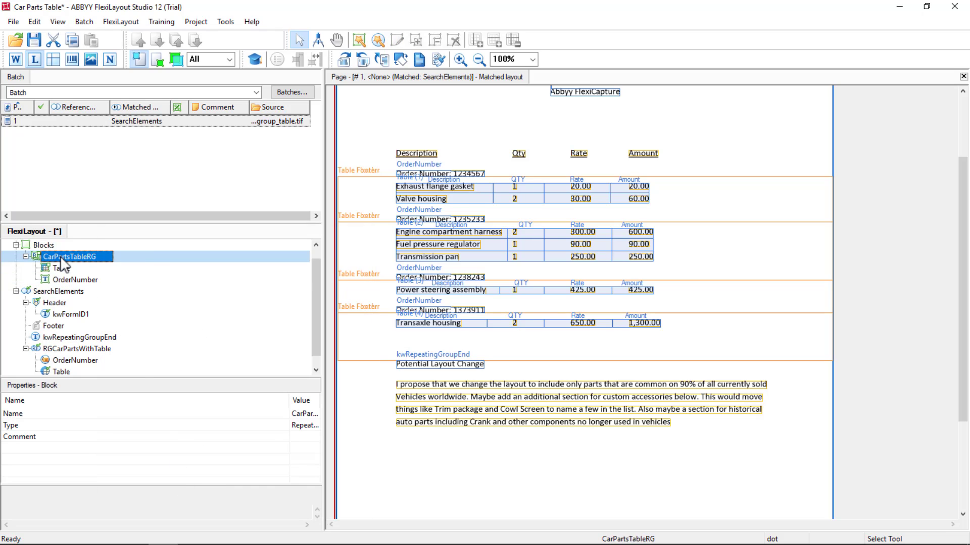
double_click(61, 257)
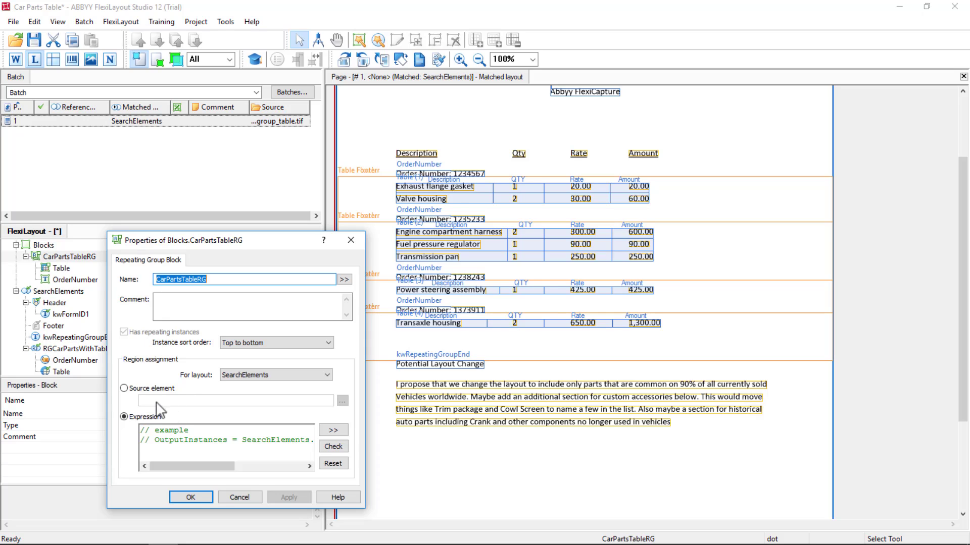
click(124, 389)
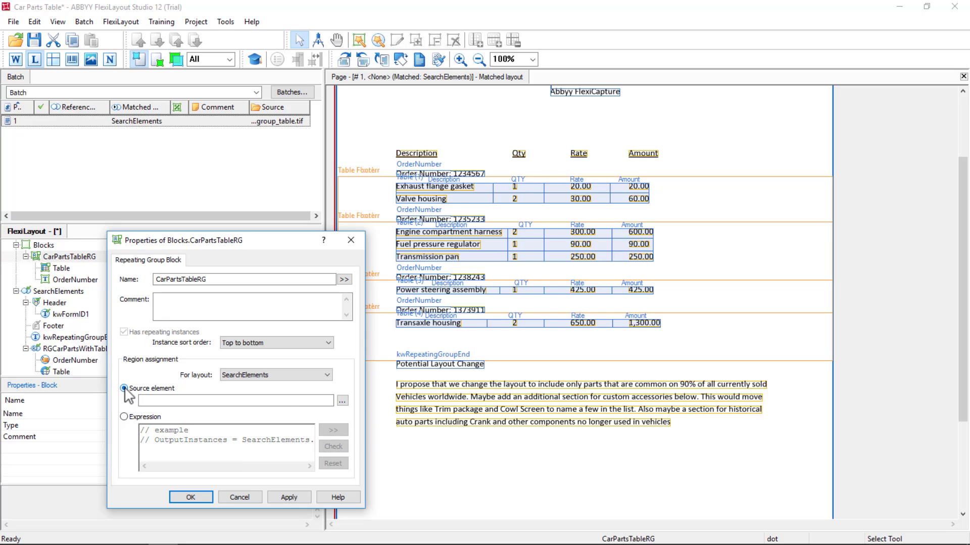
click(342, 401)
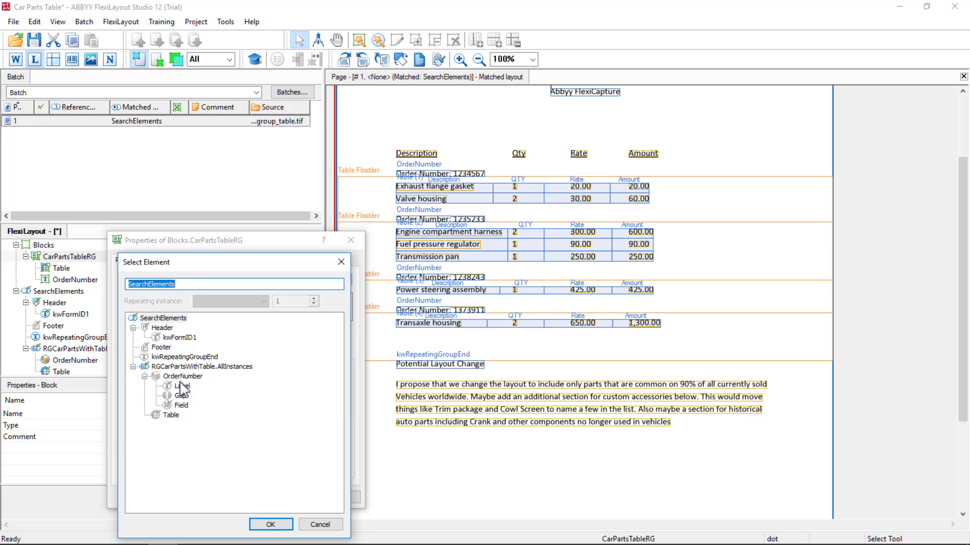
click(159, 368)
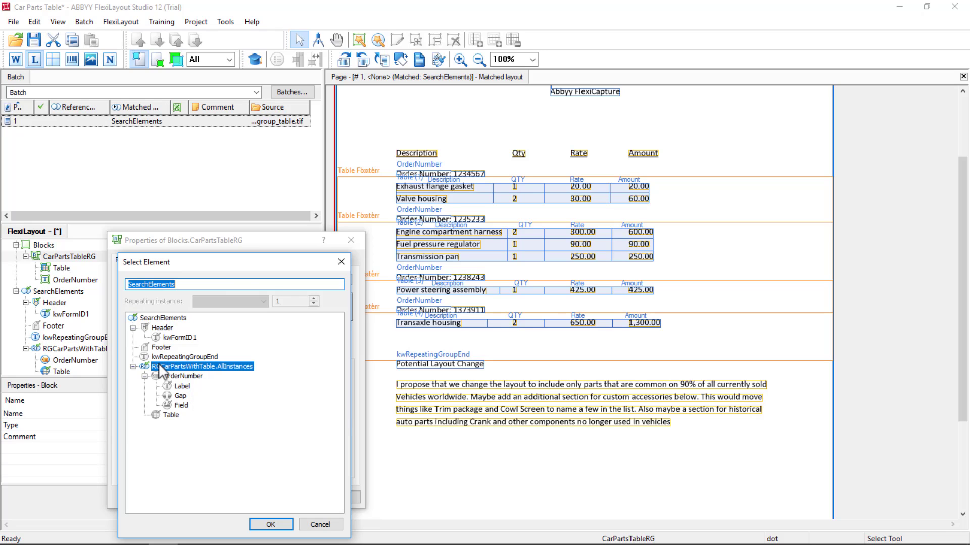
click(271, 525)
click(293, 495)
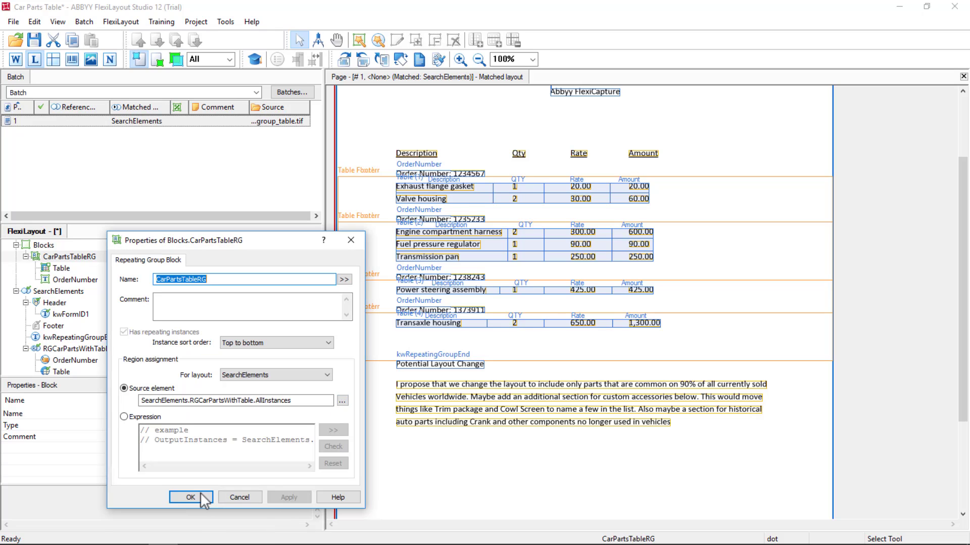
- Move the OrderNumber block above the Table block inside CarPartsTableRG and check its source element
click(200, 493)
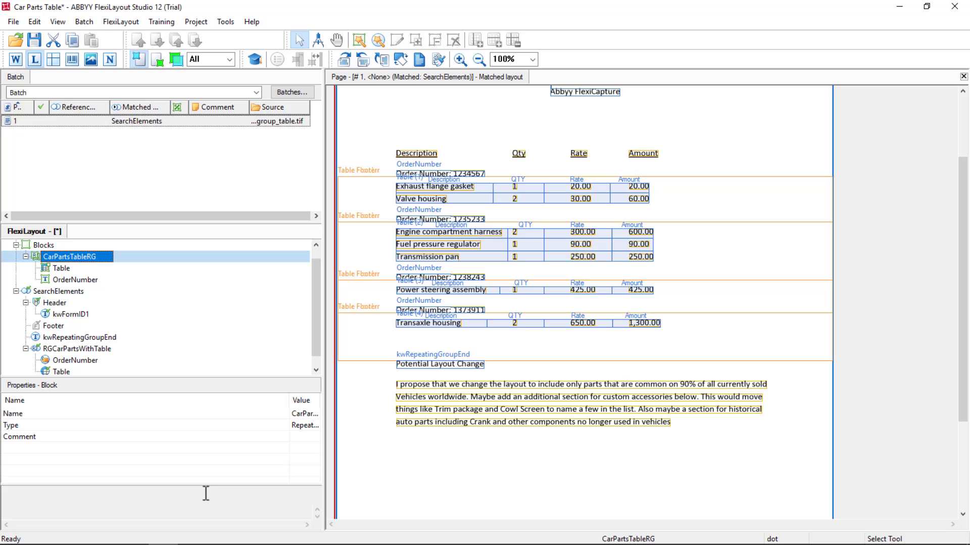
mouse_move(68, 281)
mouse_down()
mouse_move(71, 262)
mouse_move(63, 274)
mouse_up()
double_click(63, 270)
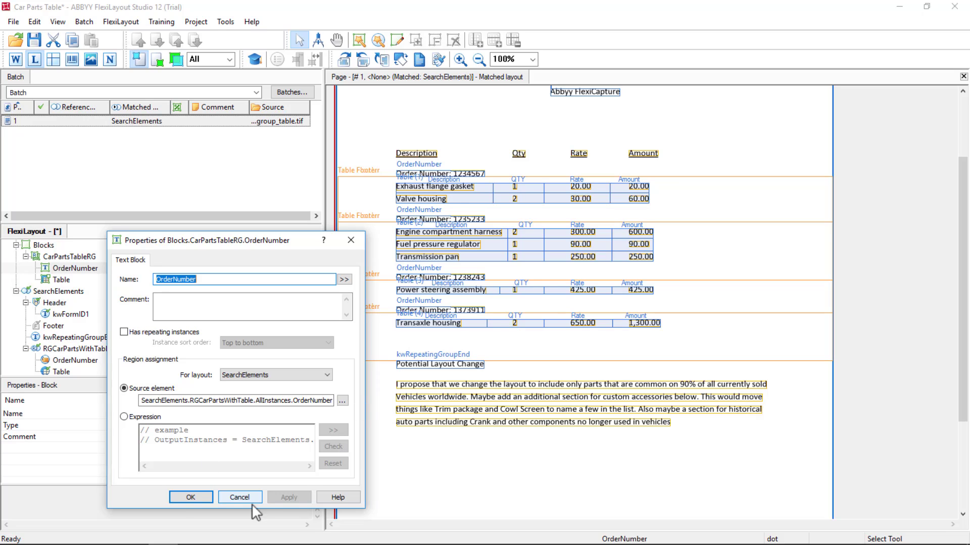
click(192, 497)
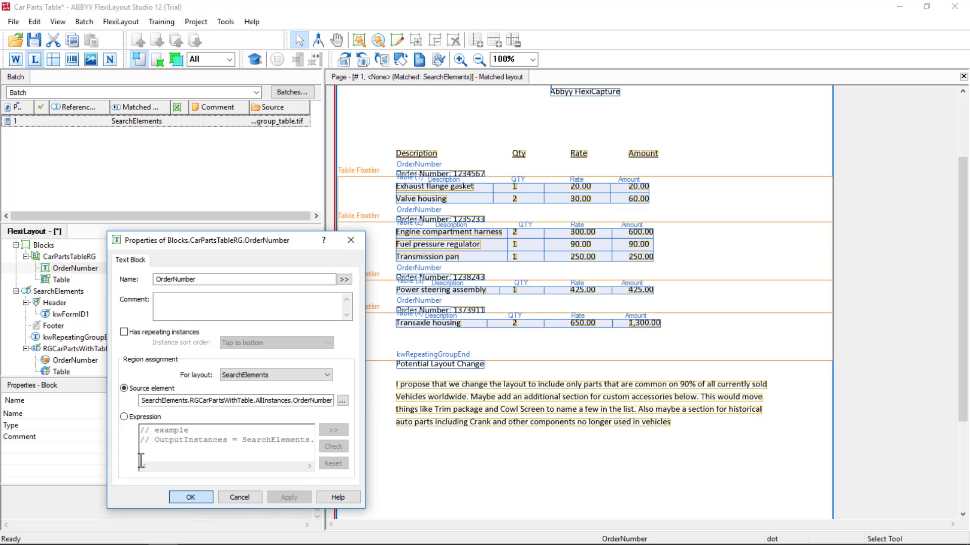
- Assign SearchElements.RGCarPartsWithTable.AllInstances.Table as the source element of the Table block, save it and recheck the assignment
double_click(63, 280)
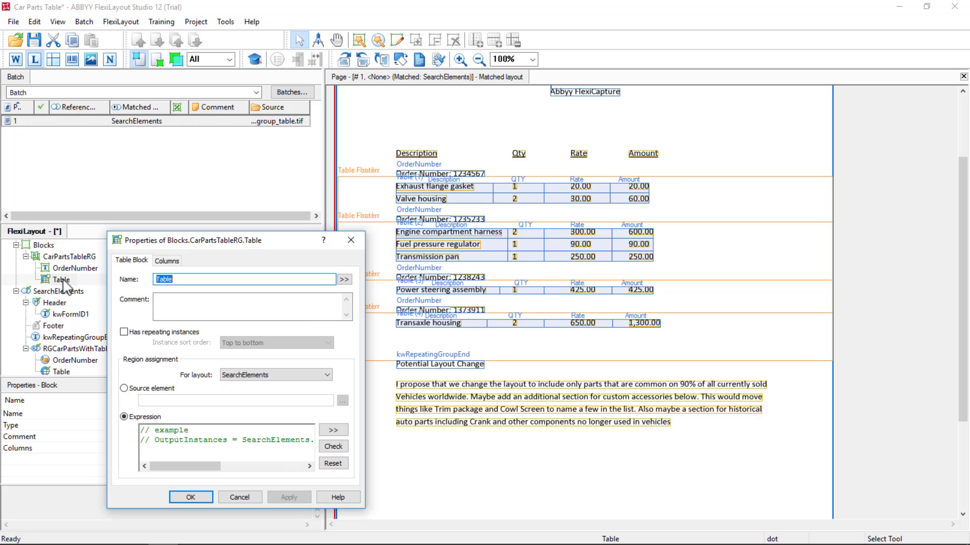
click(132, 389)
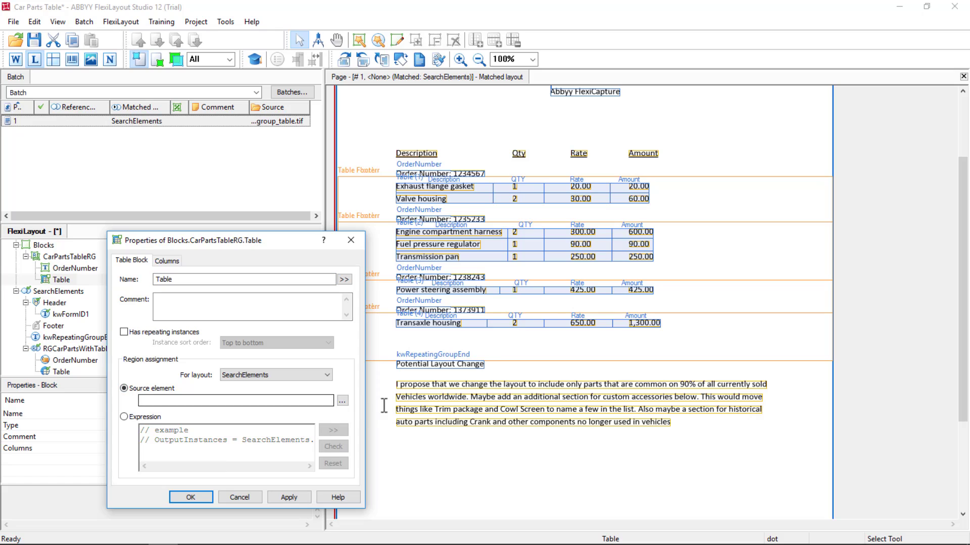
click(342, 401)
click(172, 415)
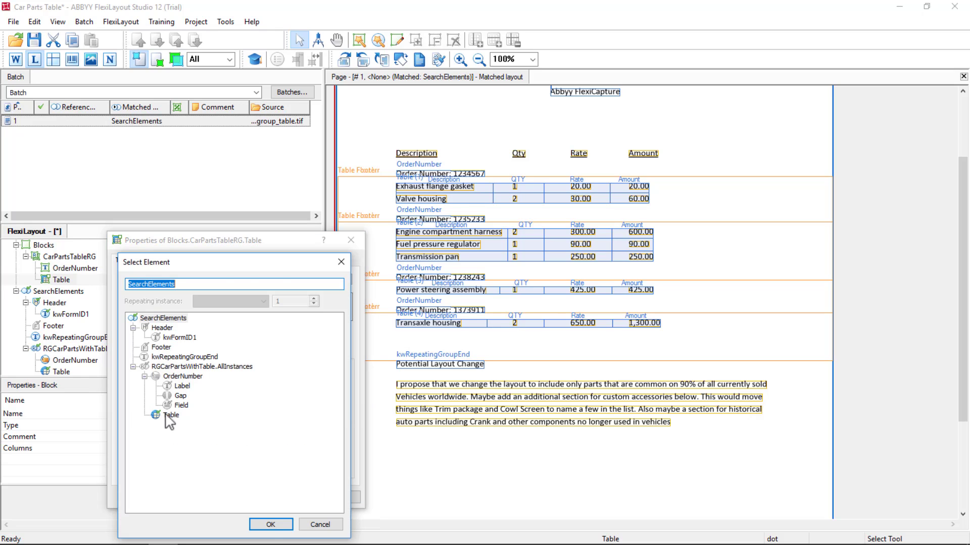
click(271, 525)
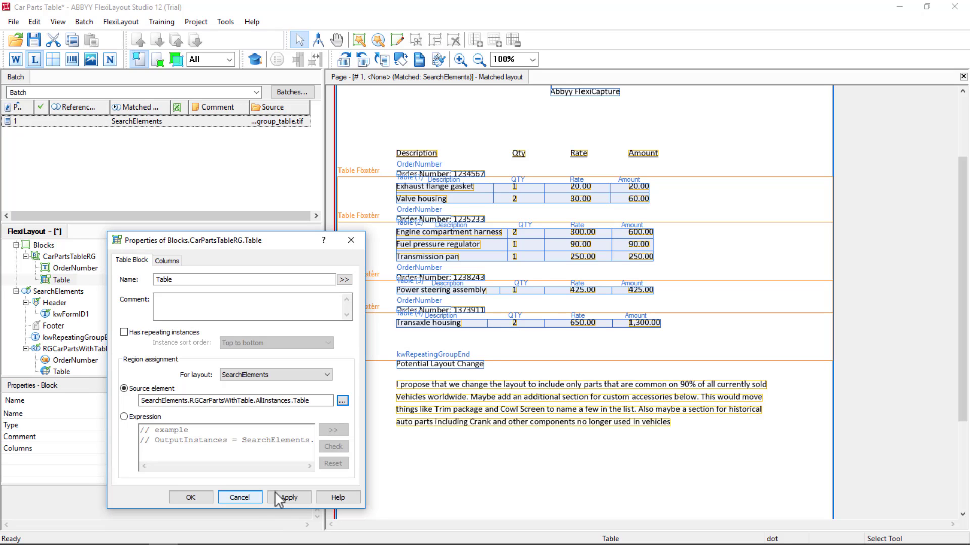
click(289, 499)
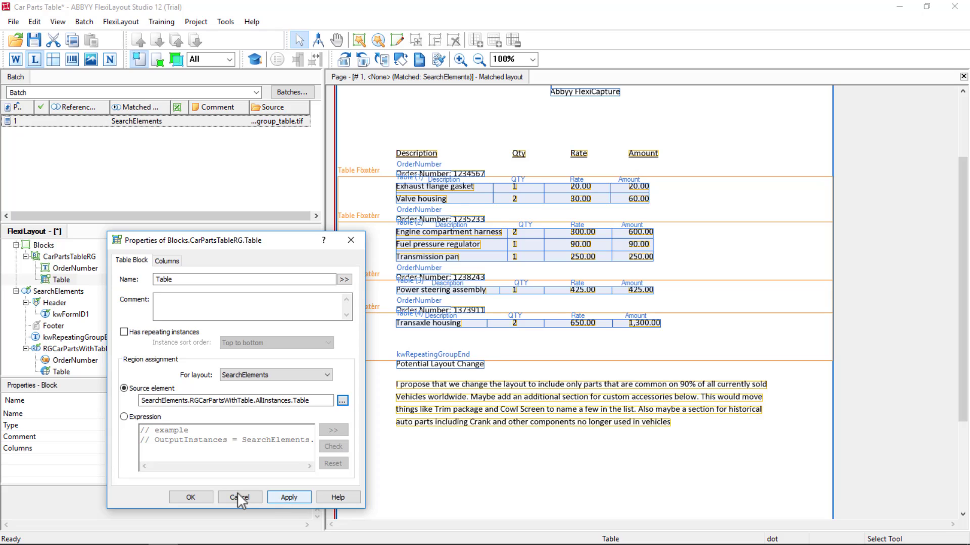
click(200, 494)
double_click(60, 281)
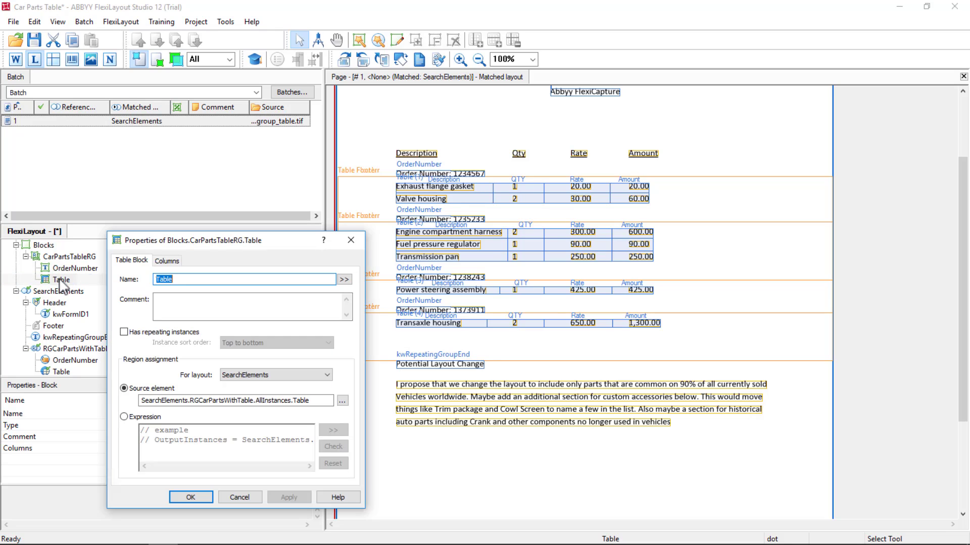
click(195, 495)
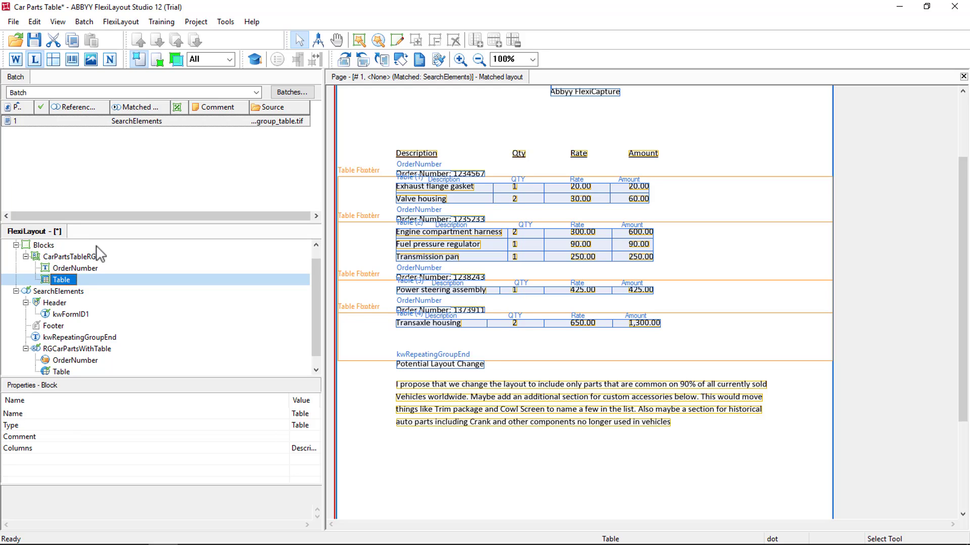
- Set the instance sort order of the CarPartsTableRG block to In order of finding
key(Tab)
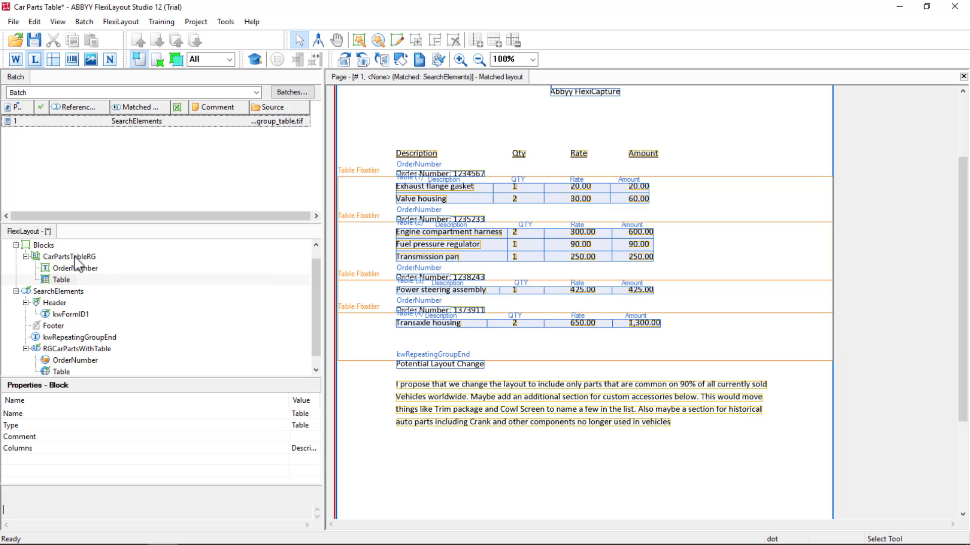
double_click(74, 257)
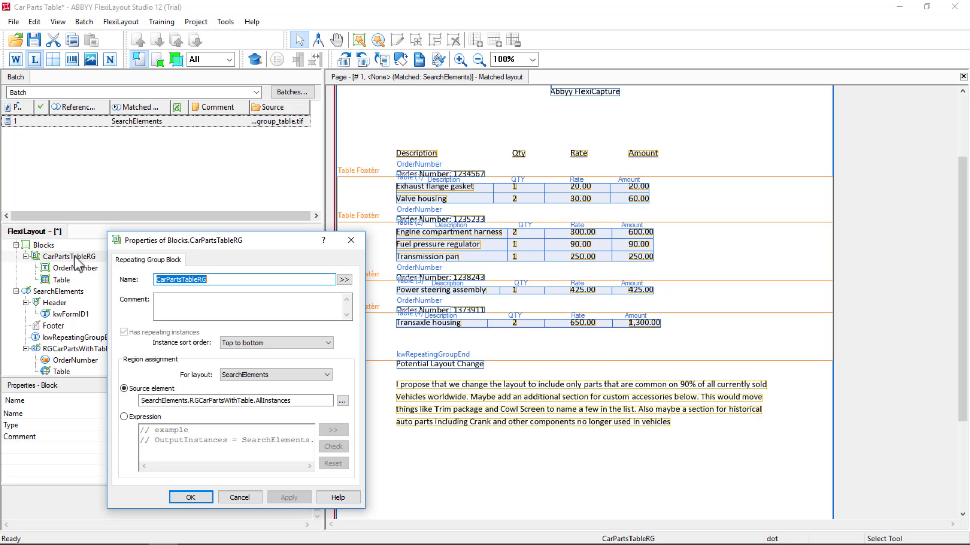
click(282, 343)
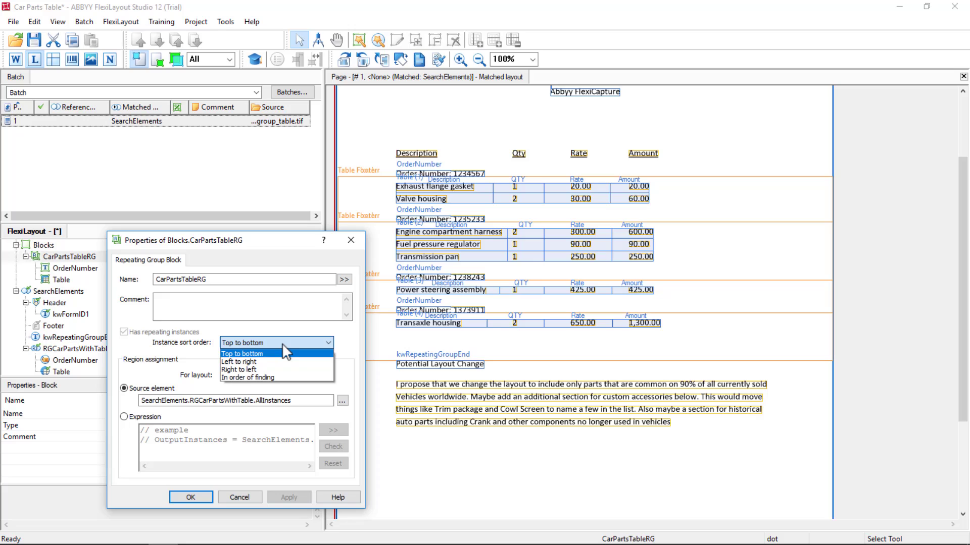
click(255, 378)
click(285, 498)
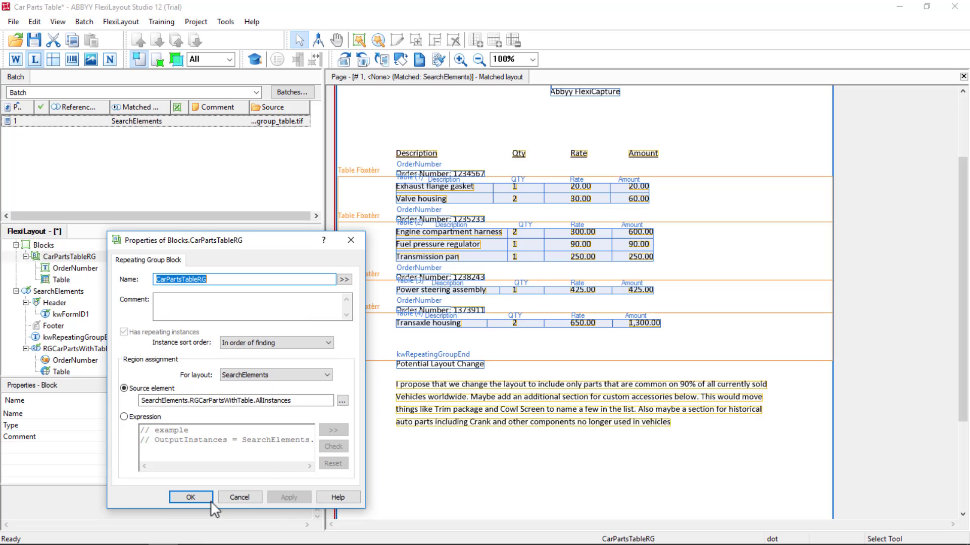
click(194, 502)
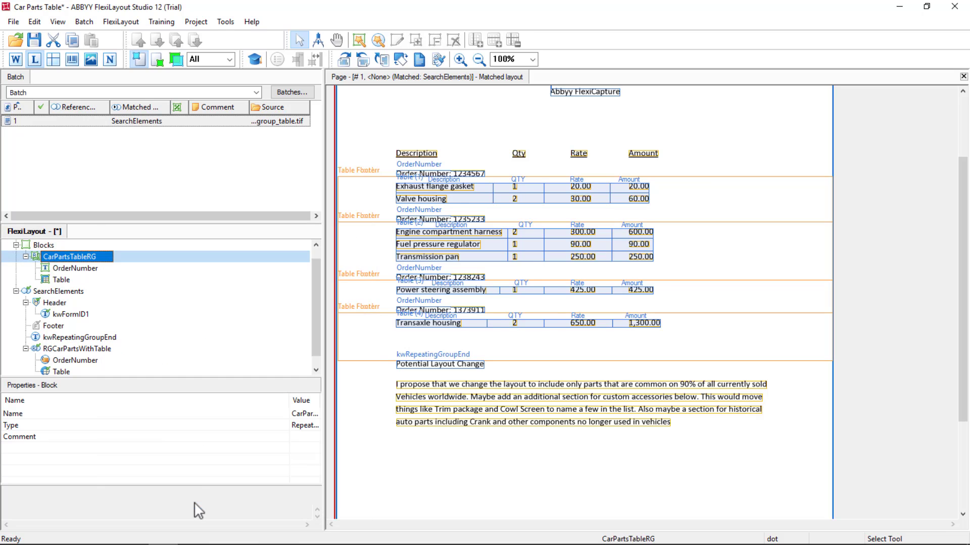
- Export the FlexiLayout as Car Parts Table.afl into the Advanced\New folder\Car Parts Table folder
click(14, 22)
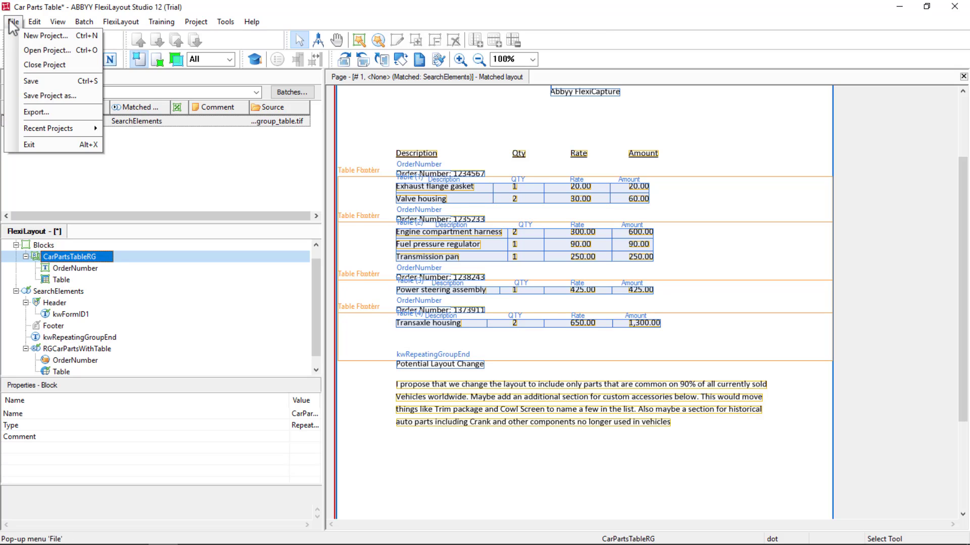
click(38, 110)
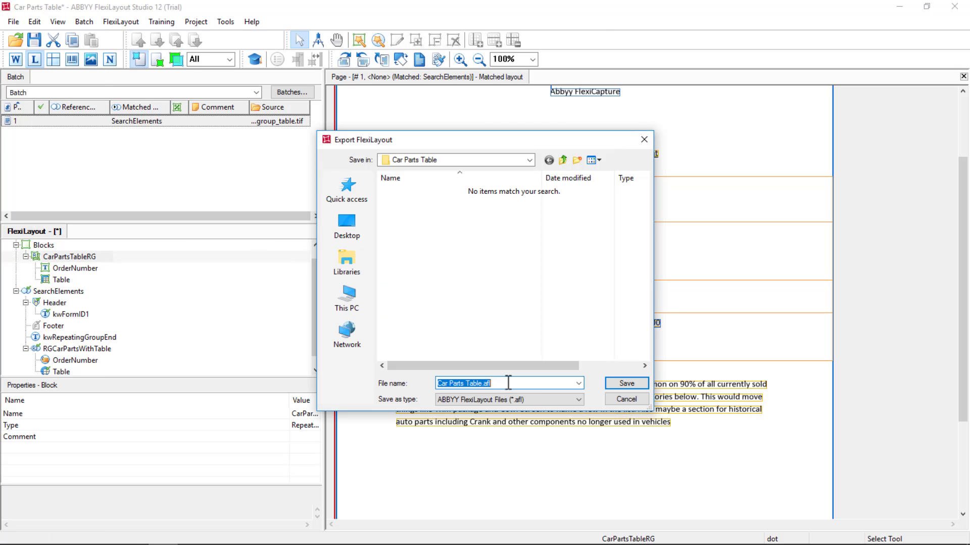
click(439, 384)
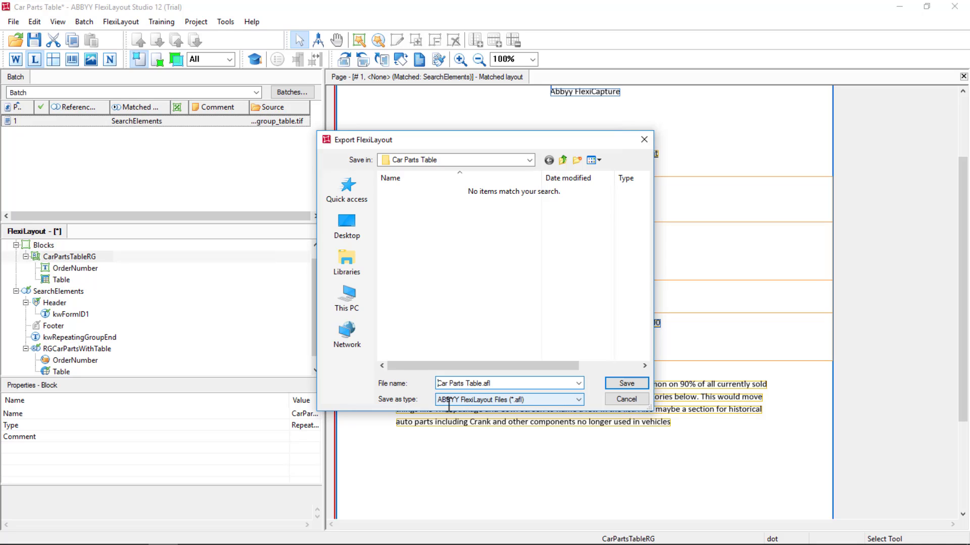
key(ctrl+v)
text(\)
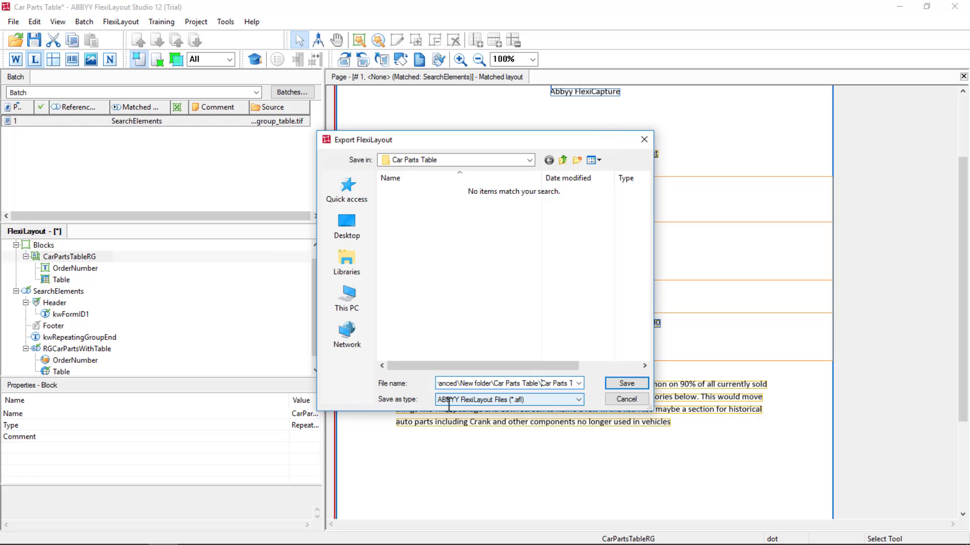
click(627, 383)
- Create a backup of the Car Parts Table project with the comment "1ST AFL export"
click(159, 153)
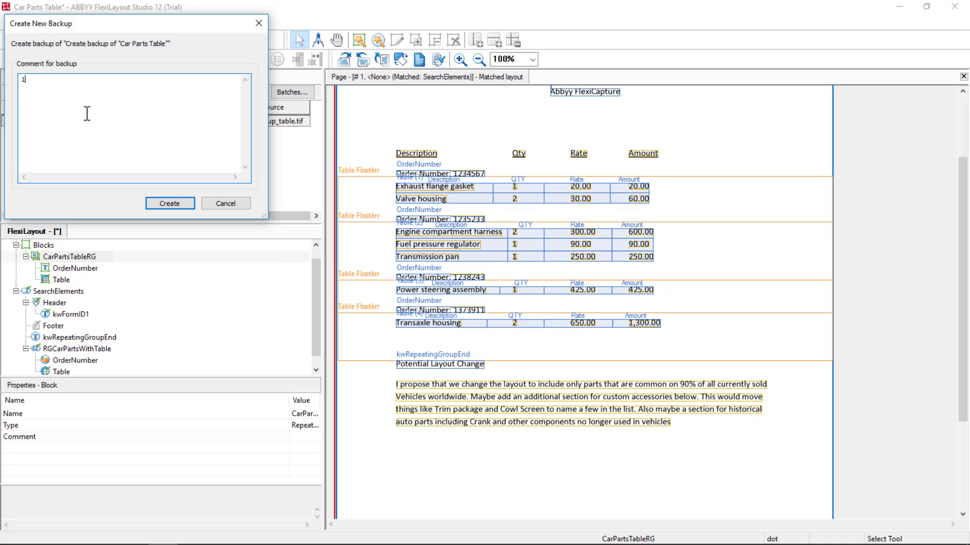
text(1ST AFL export)
click(180, 204)
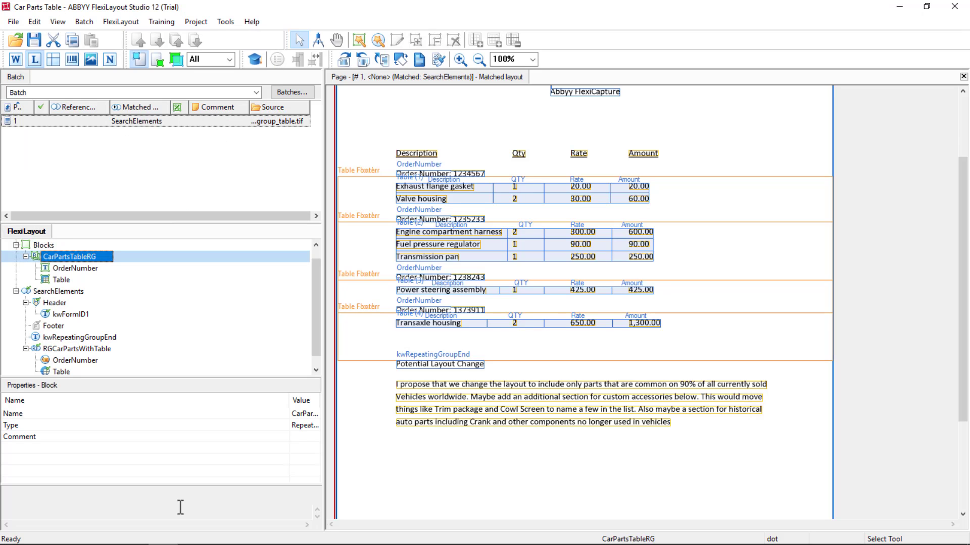
- Switch to the FlexiCapture Project Setup Station and begin a new document definition for semi-structured or unstructured documents
click(197, 536)
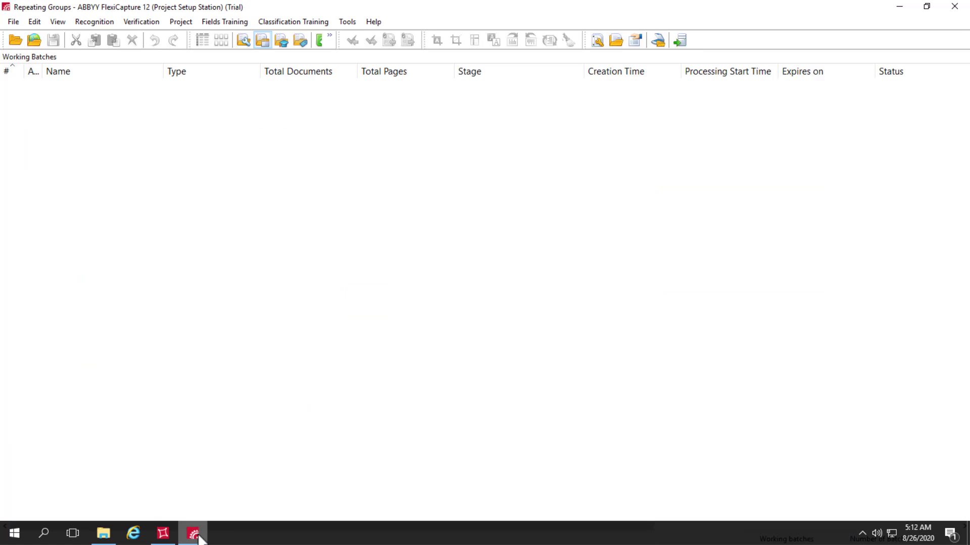
click(182, 22)
click(196, 34)
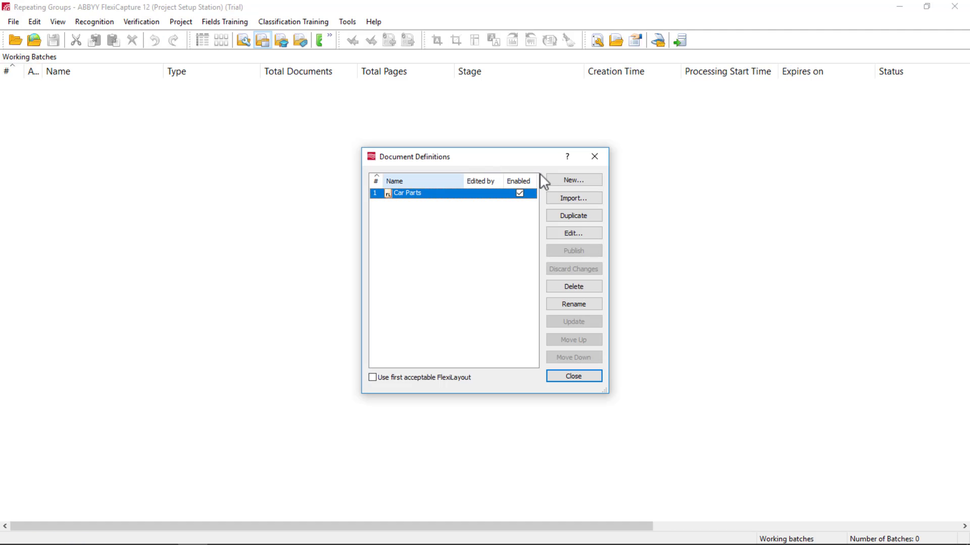
click(565, 181)
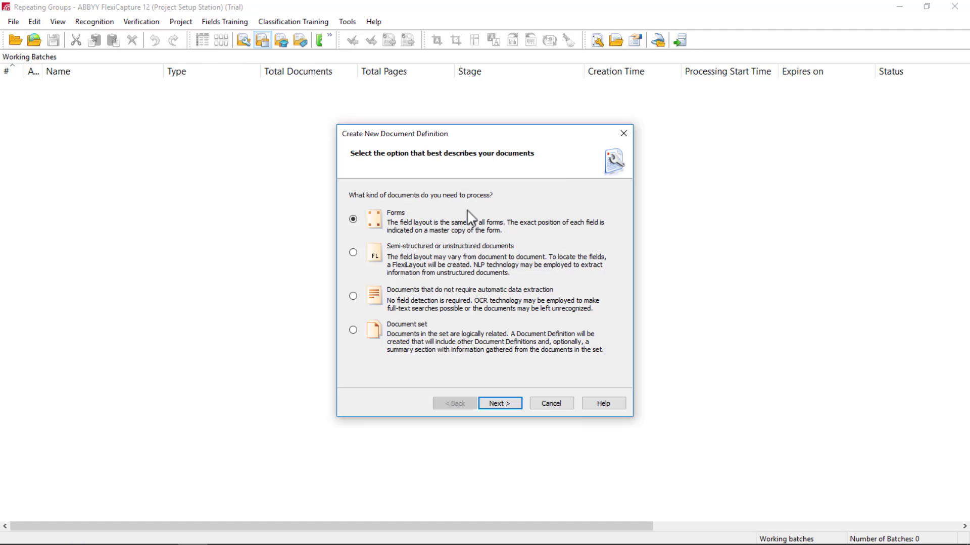
click(353, 253)
click(496, 404)
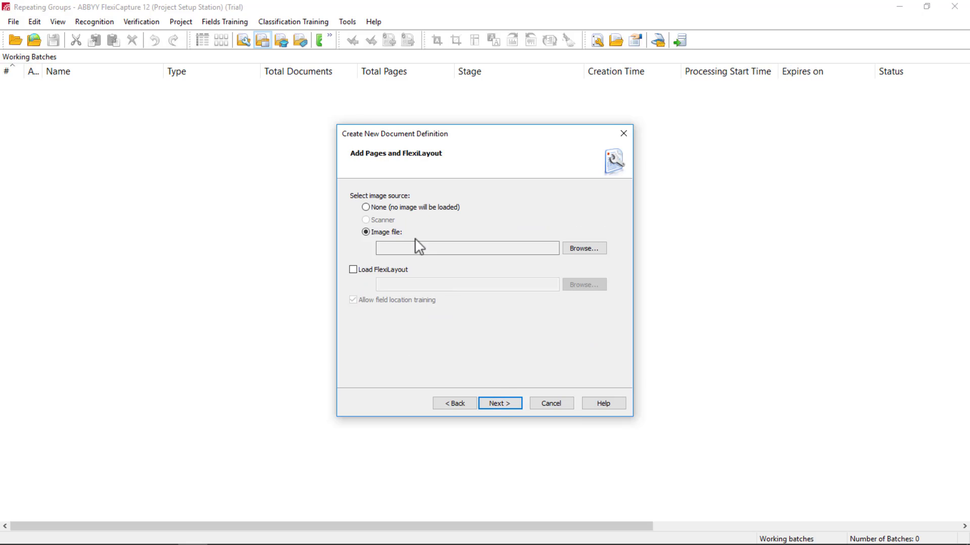
- Load the exported Car Parts Table FlexiLayout from the Advanced\New folder\Car Parts Table folder into the new document definition
click(353, 269)
click(584, 286)
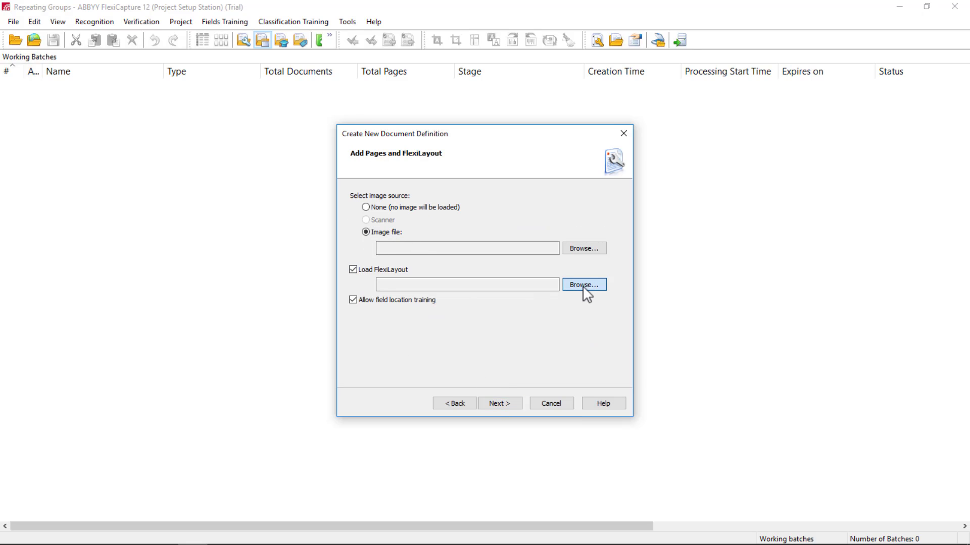
click(474, 410)
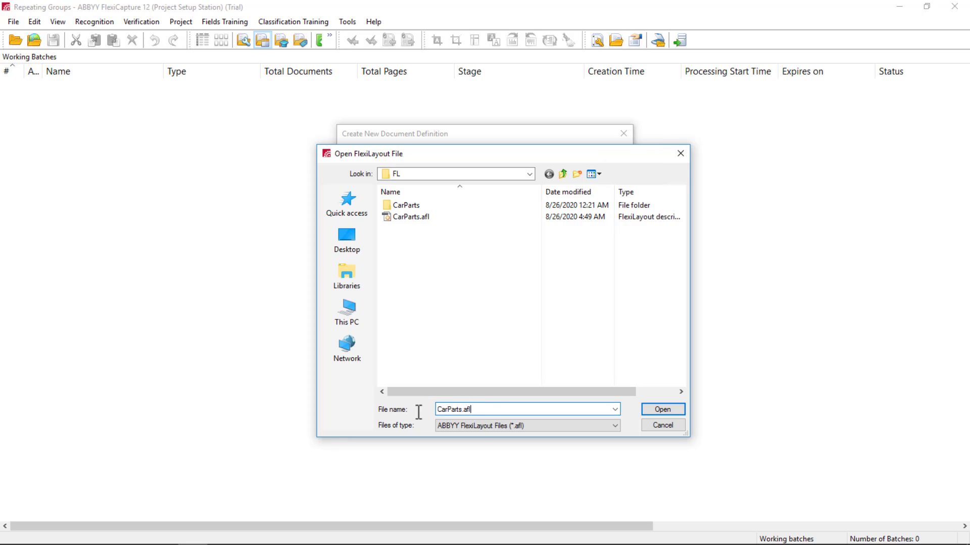
key(ctrl+a)
key(BackSpace)
key(ctrl+v)
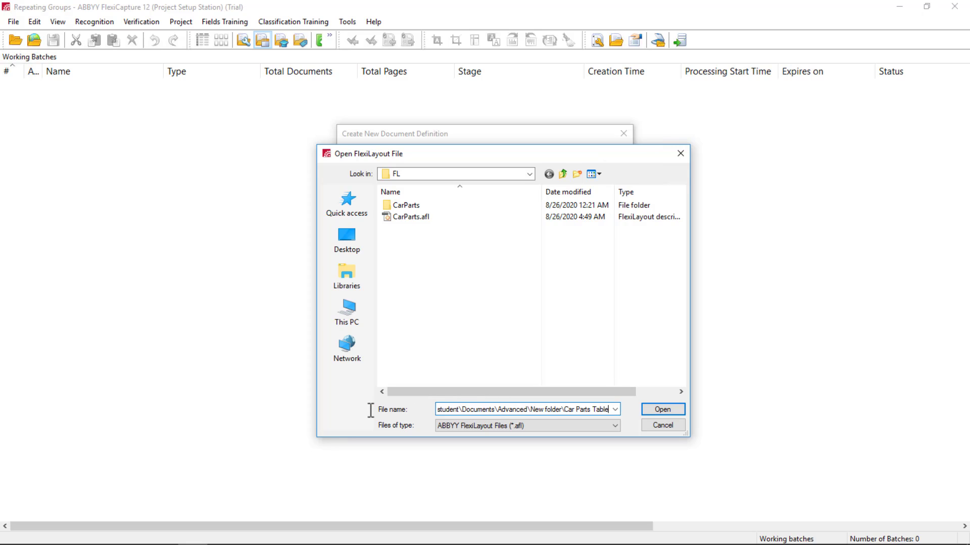
key(Return)
double_click(426, 229)
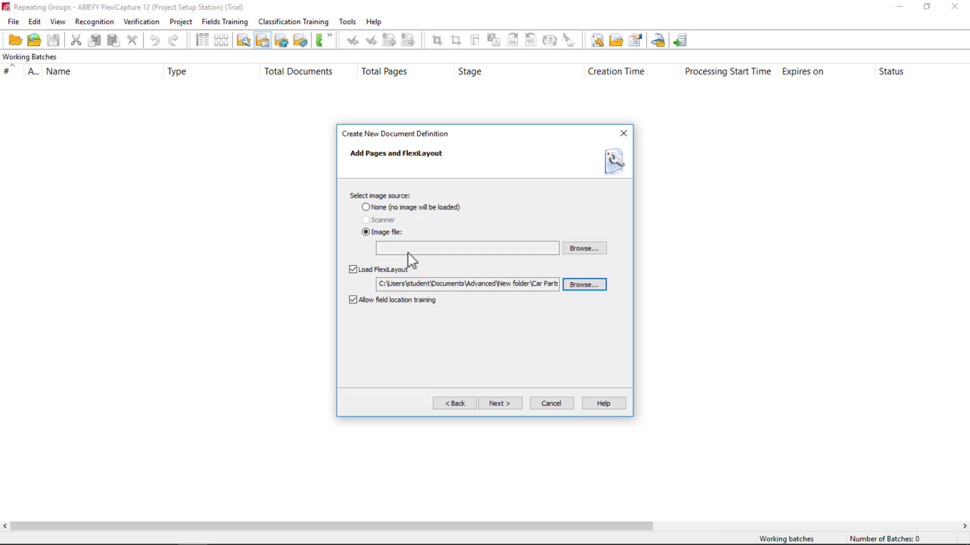
- Choose the RepeatingGroup image with the parts tables from the Images folder as the image source and continue to the definition settings
click(585, 249)
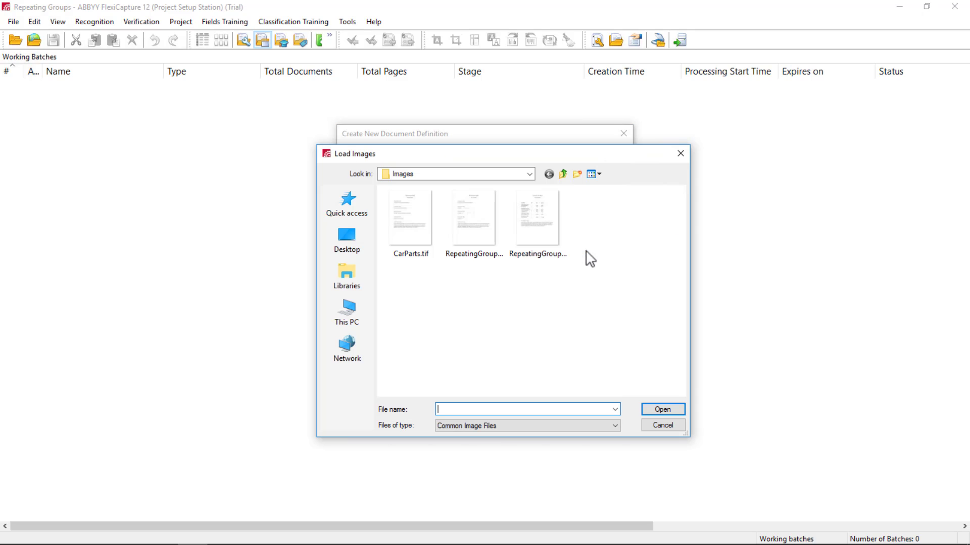
click(553, 234)
click(663, 409)
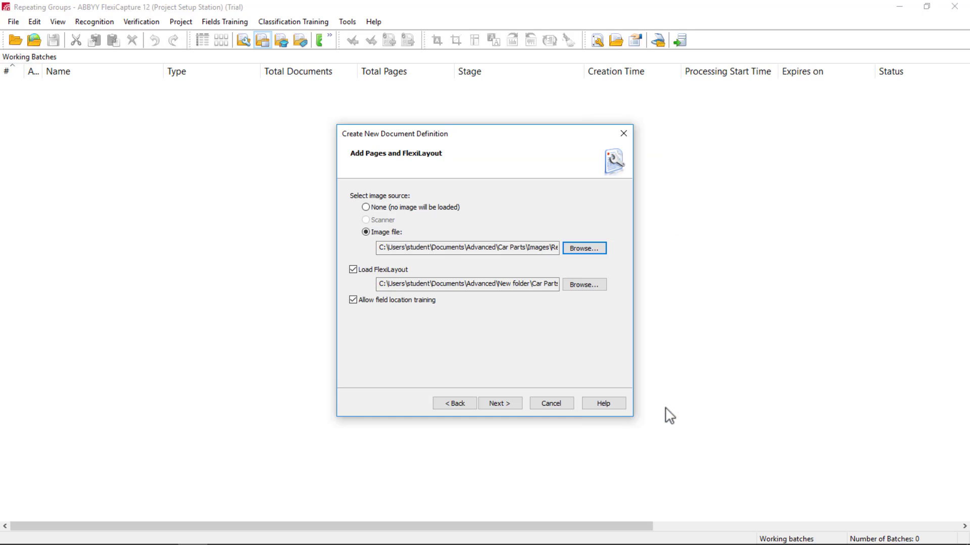
click(505, 403)
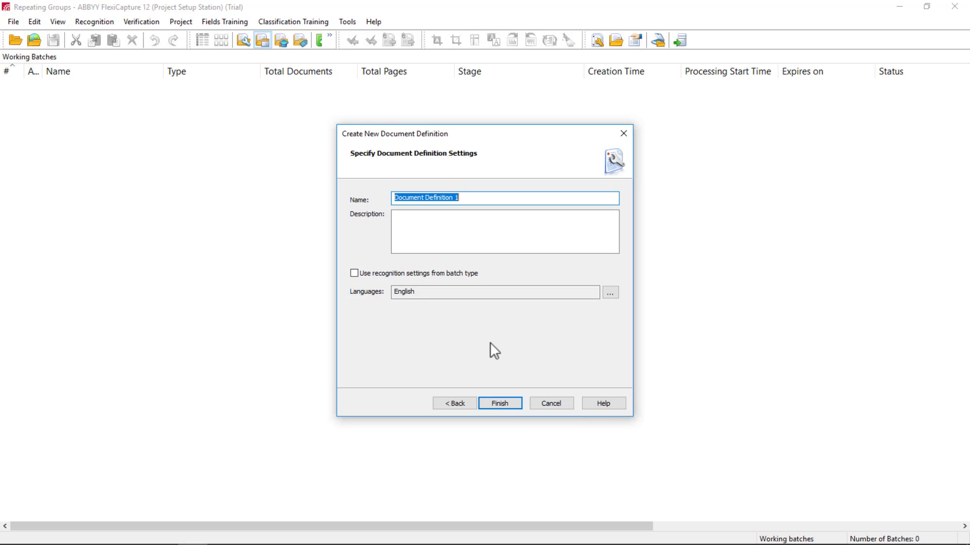
- Name the document definition CarPartsTable and finish creating it
text(CarPa)
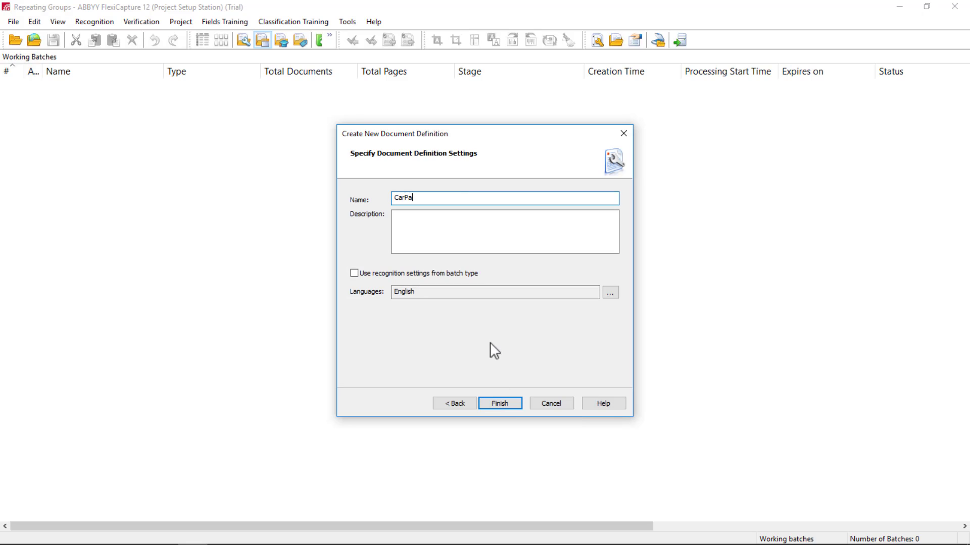
text(rtsTable)
click(512, 404)
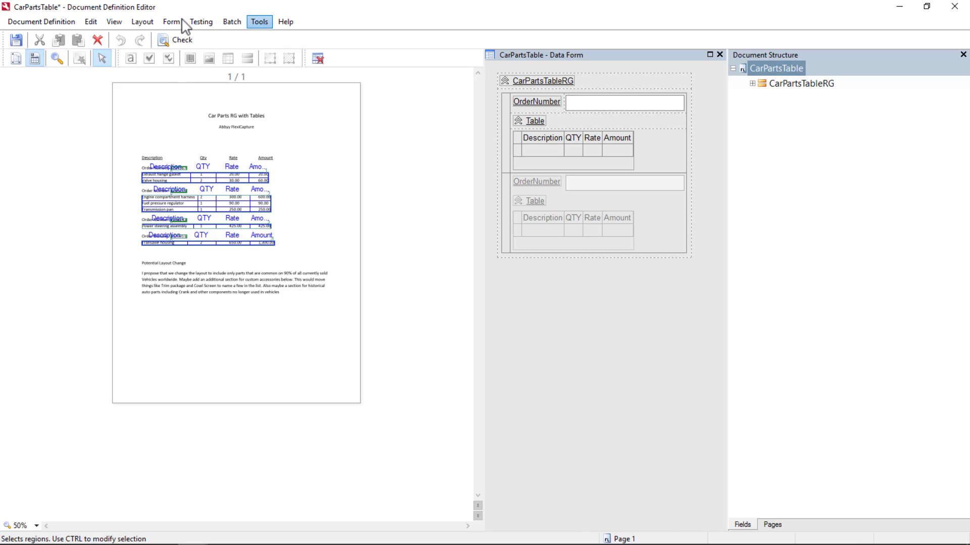
- Run a recognition test of the CarPartsTable document definition on its page
click(201, 23)
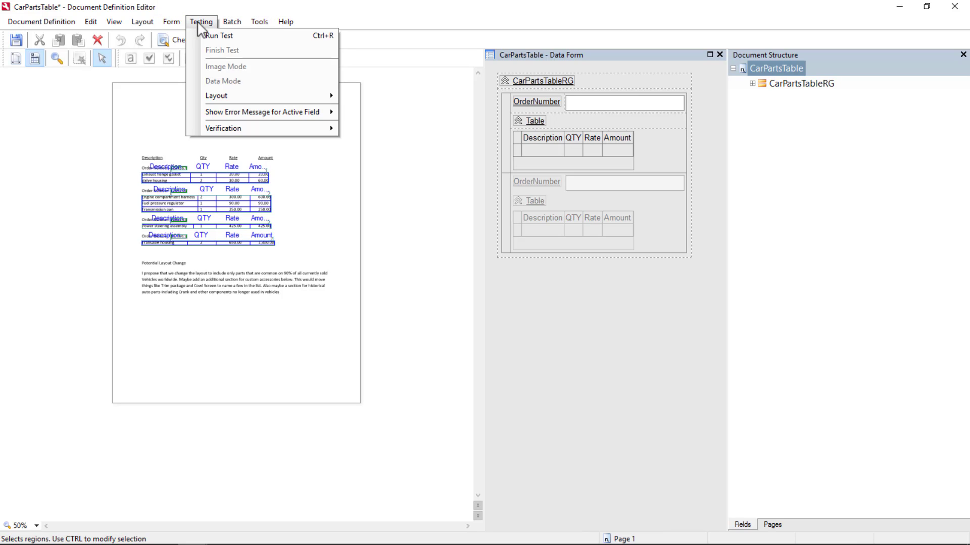
click(208, 36)
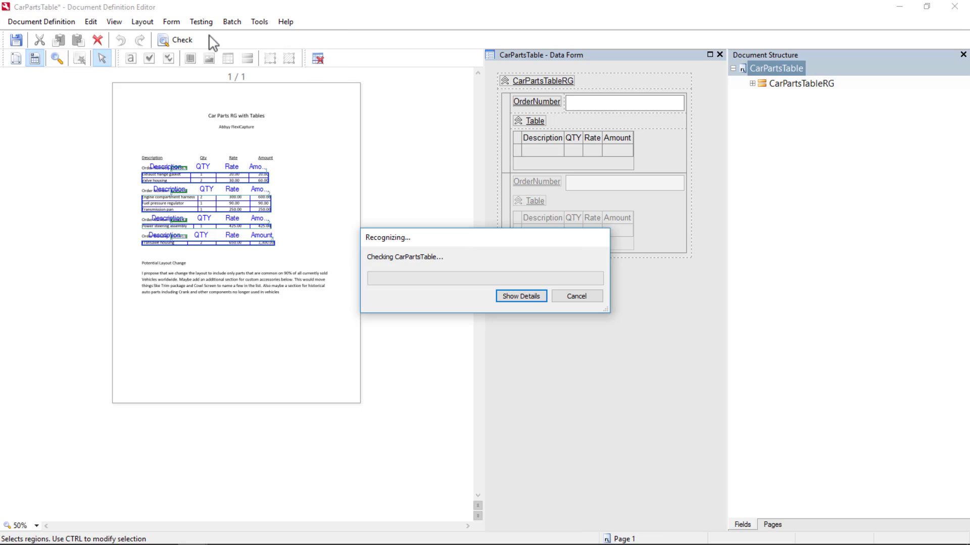